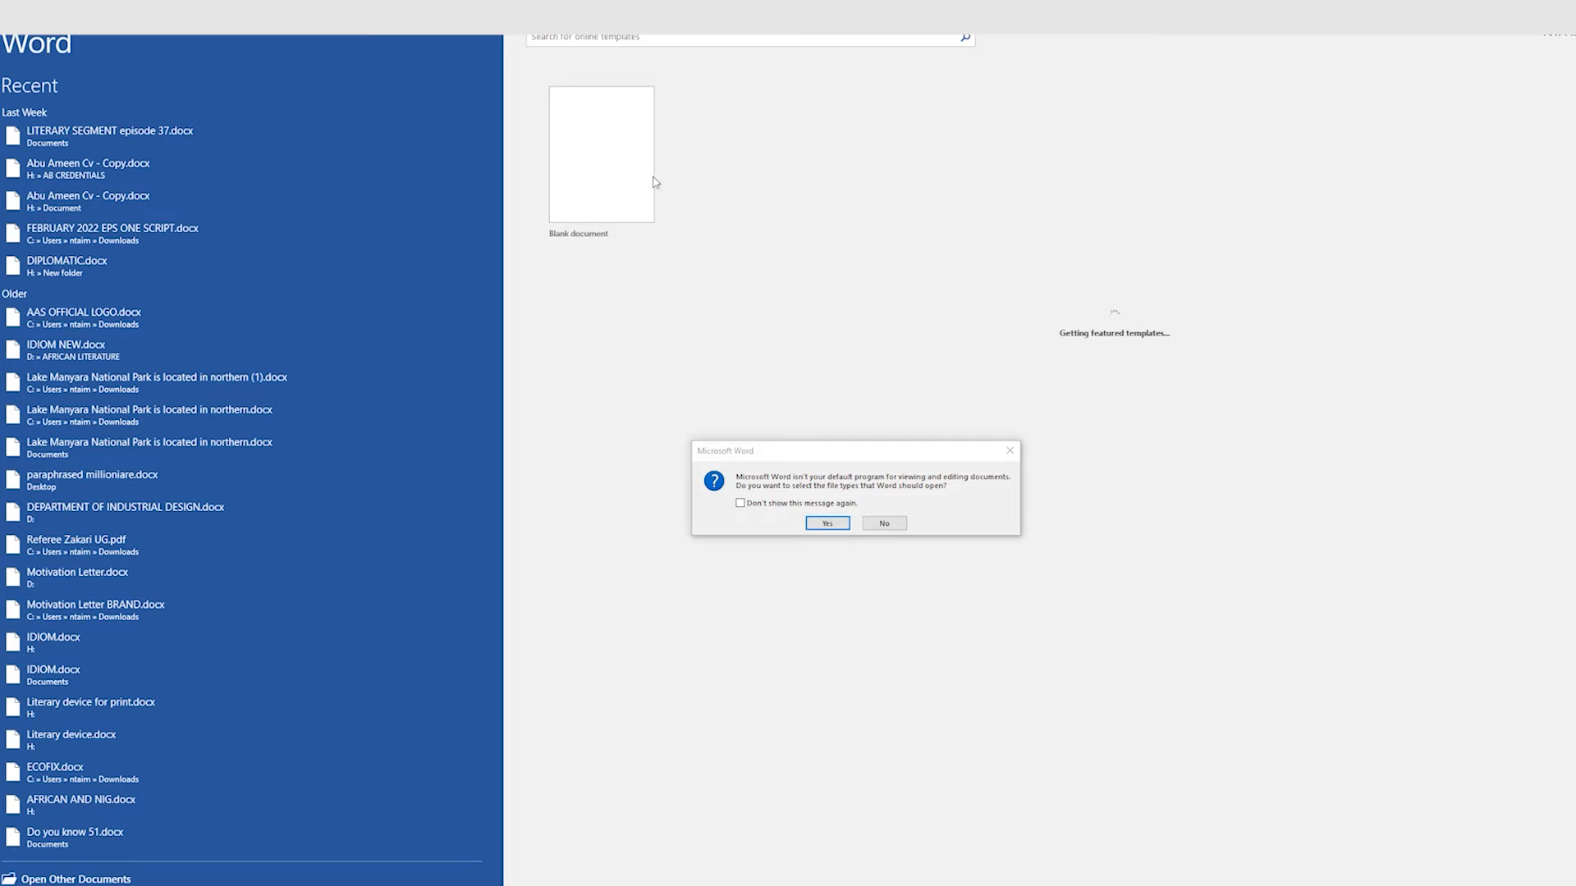
# Step: Close the default-program prompt and create a new Blank document
pyautogui.click(1010, 451)
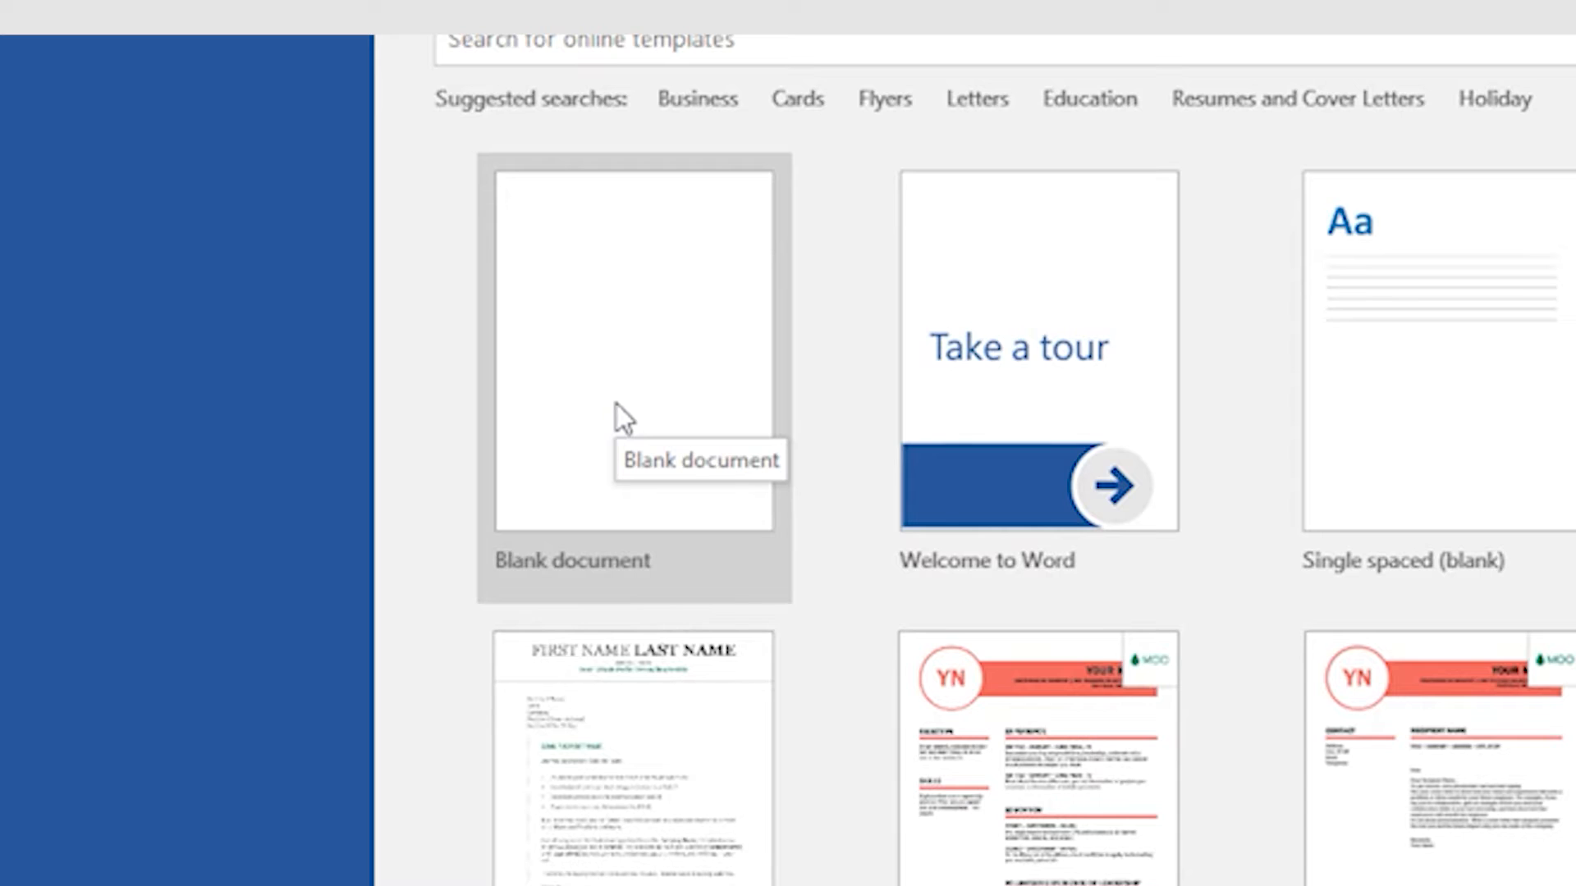
pyautogui.click(616, 363)
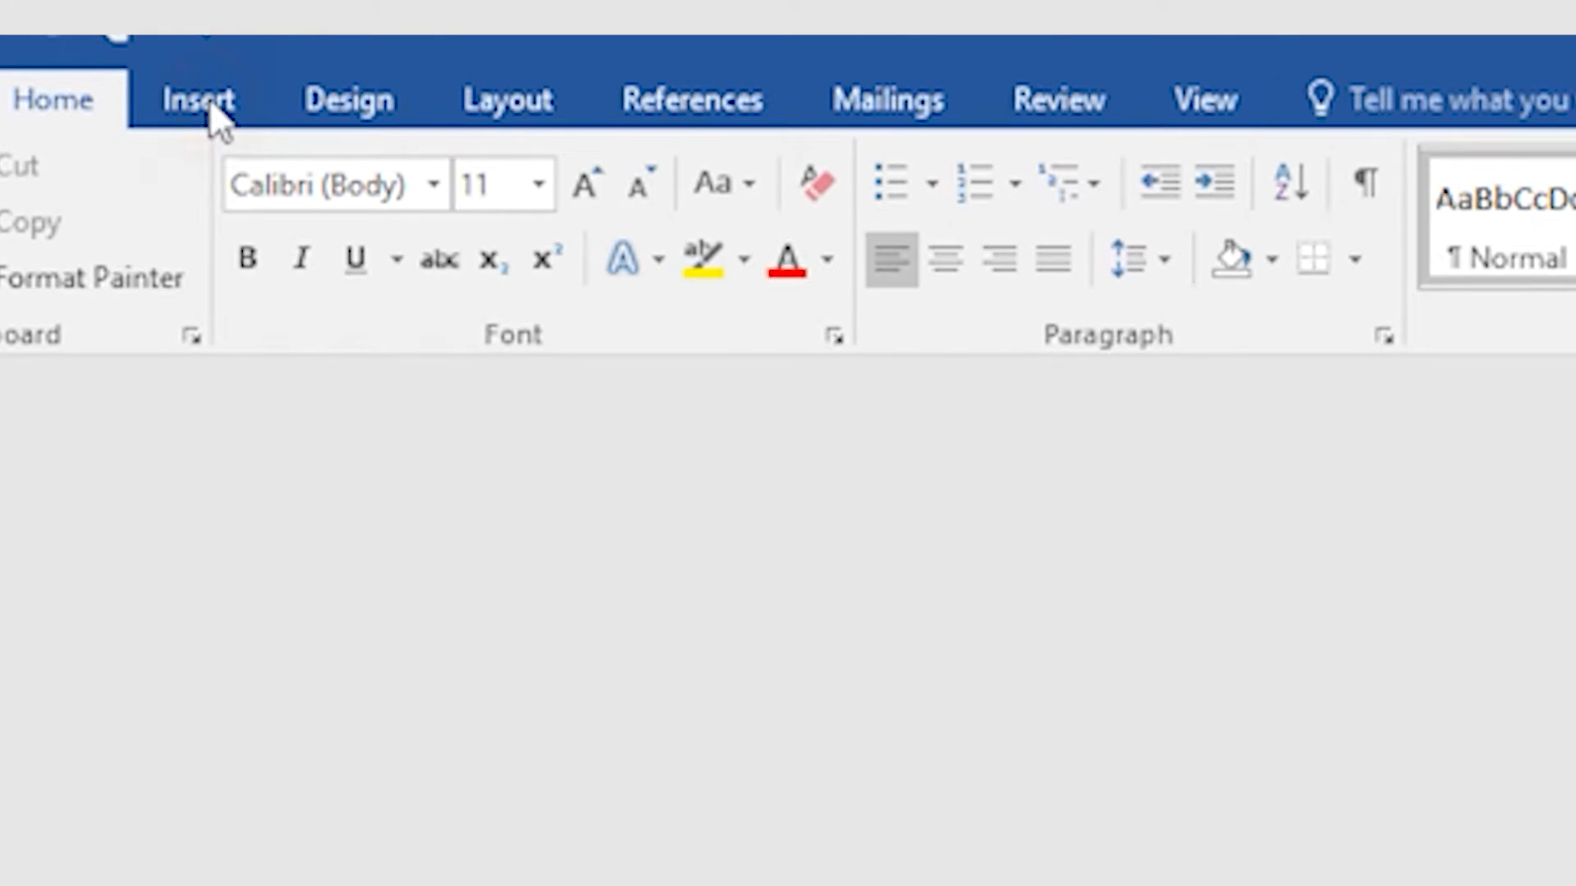
# Step: Insert LOGO.png from the Desktop as a picture on the blank page
pyautogui.click(210, 107)
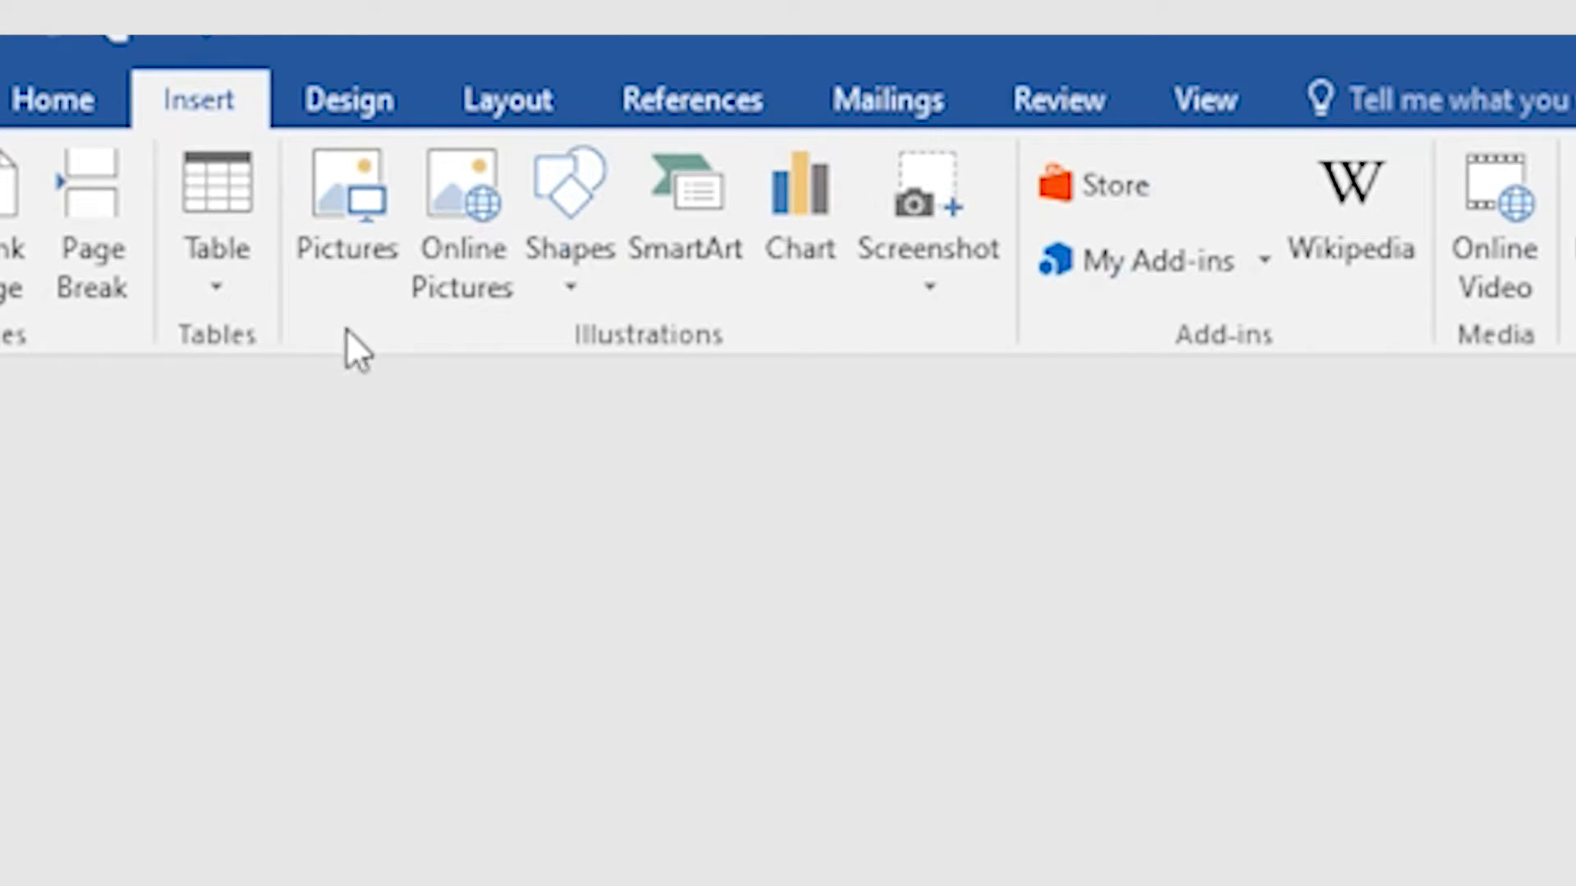
pyautogui.click(355, 250)
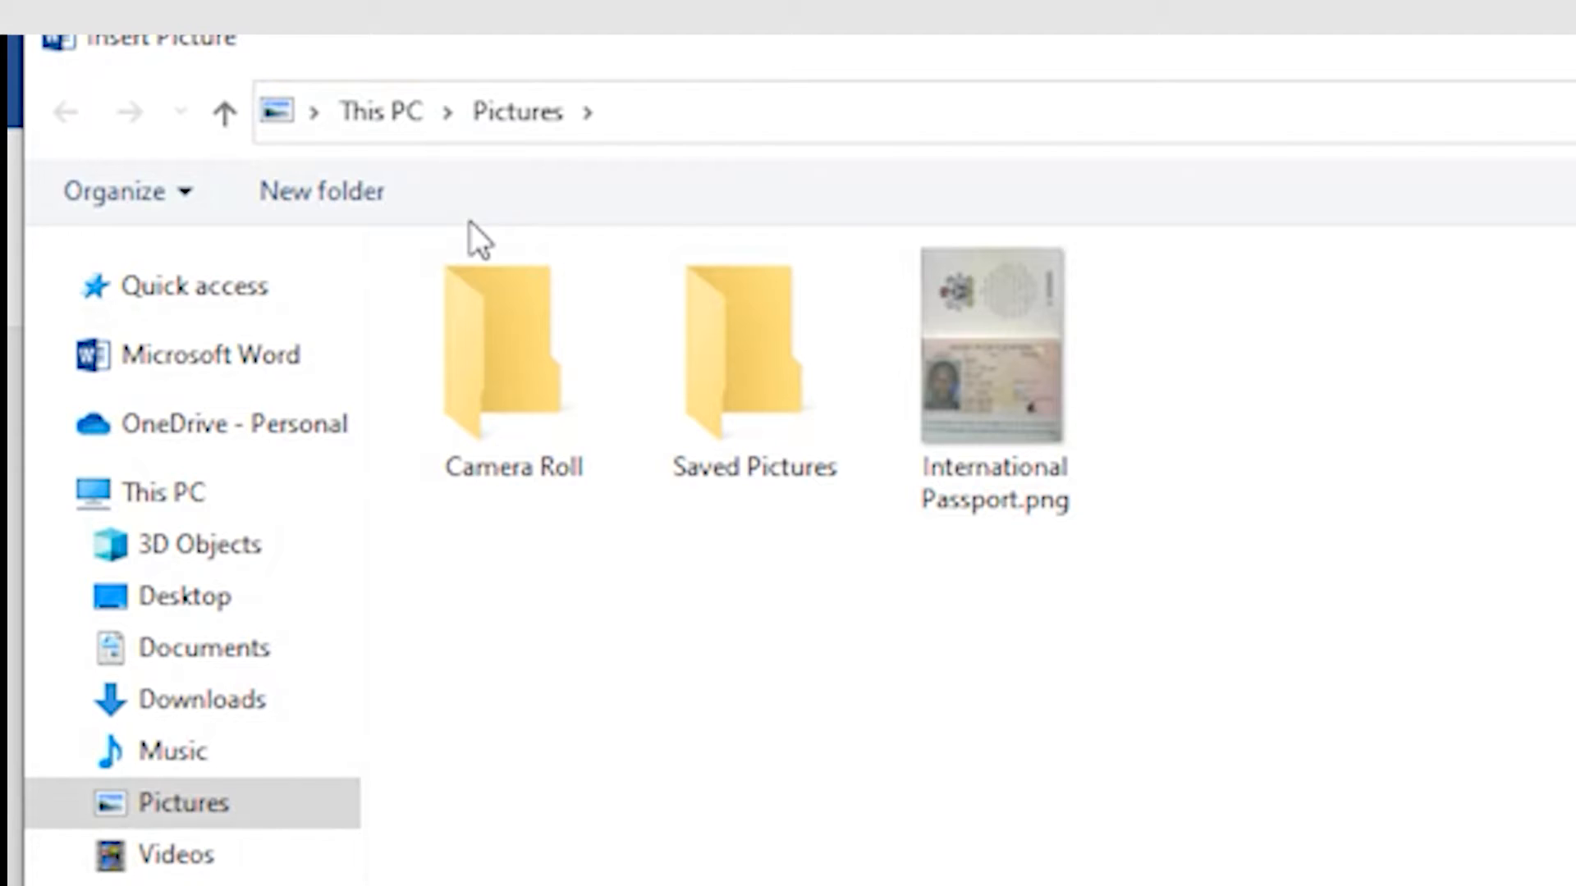
pyautogui.click(215, 603)
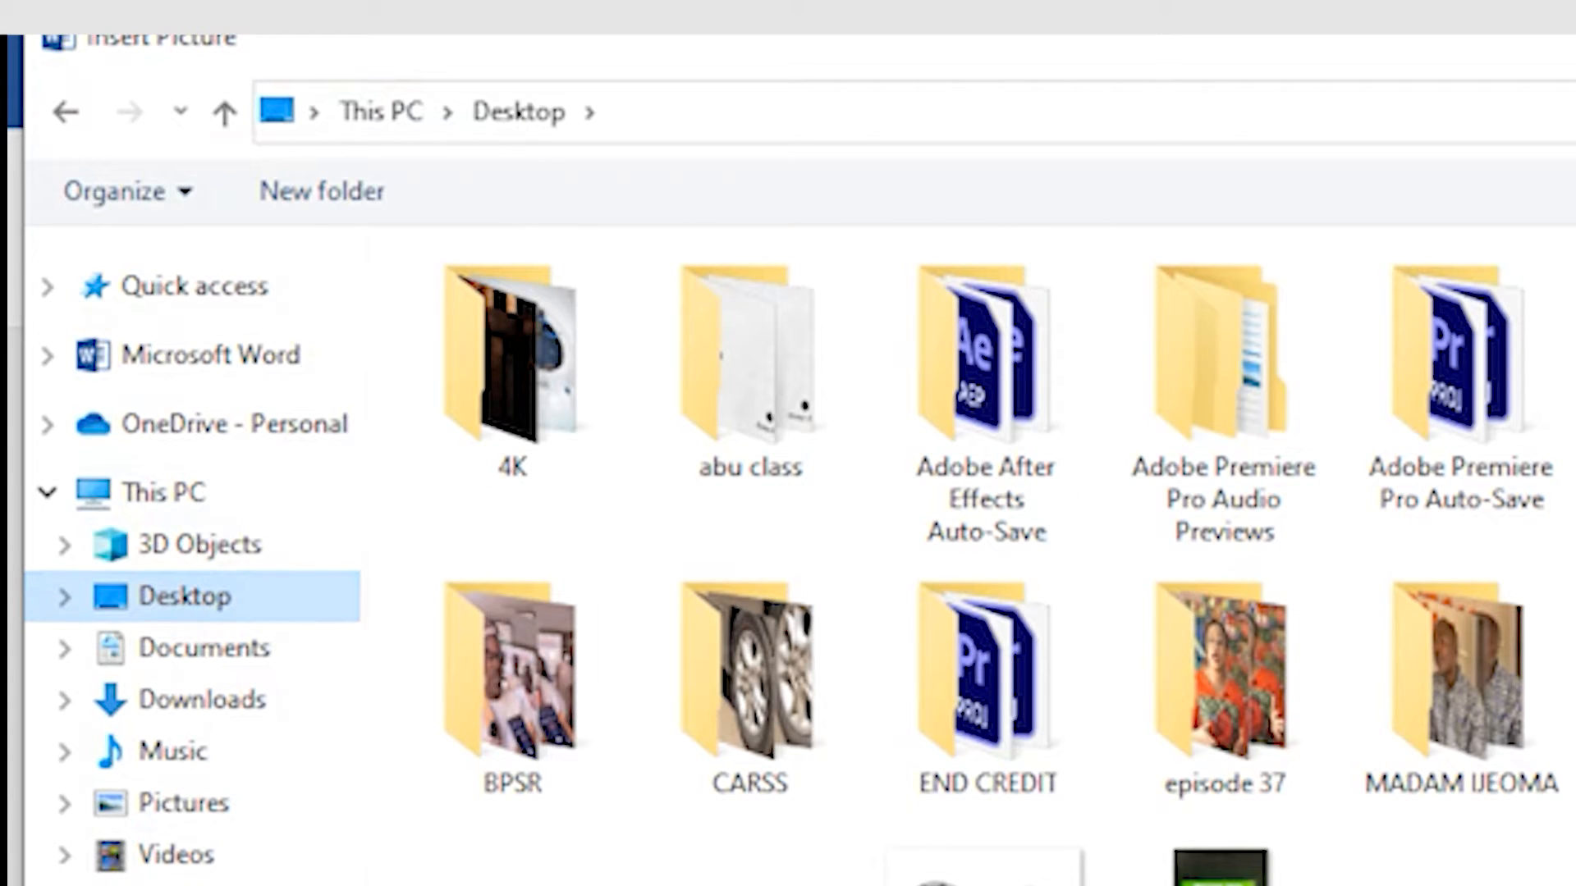
pyautogui.scroll(-5, 985, 533)
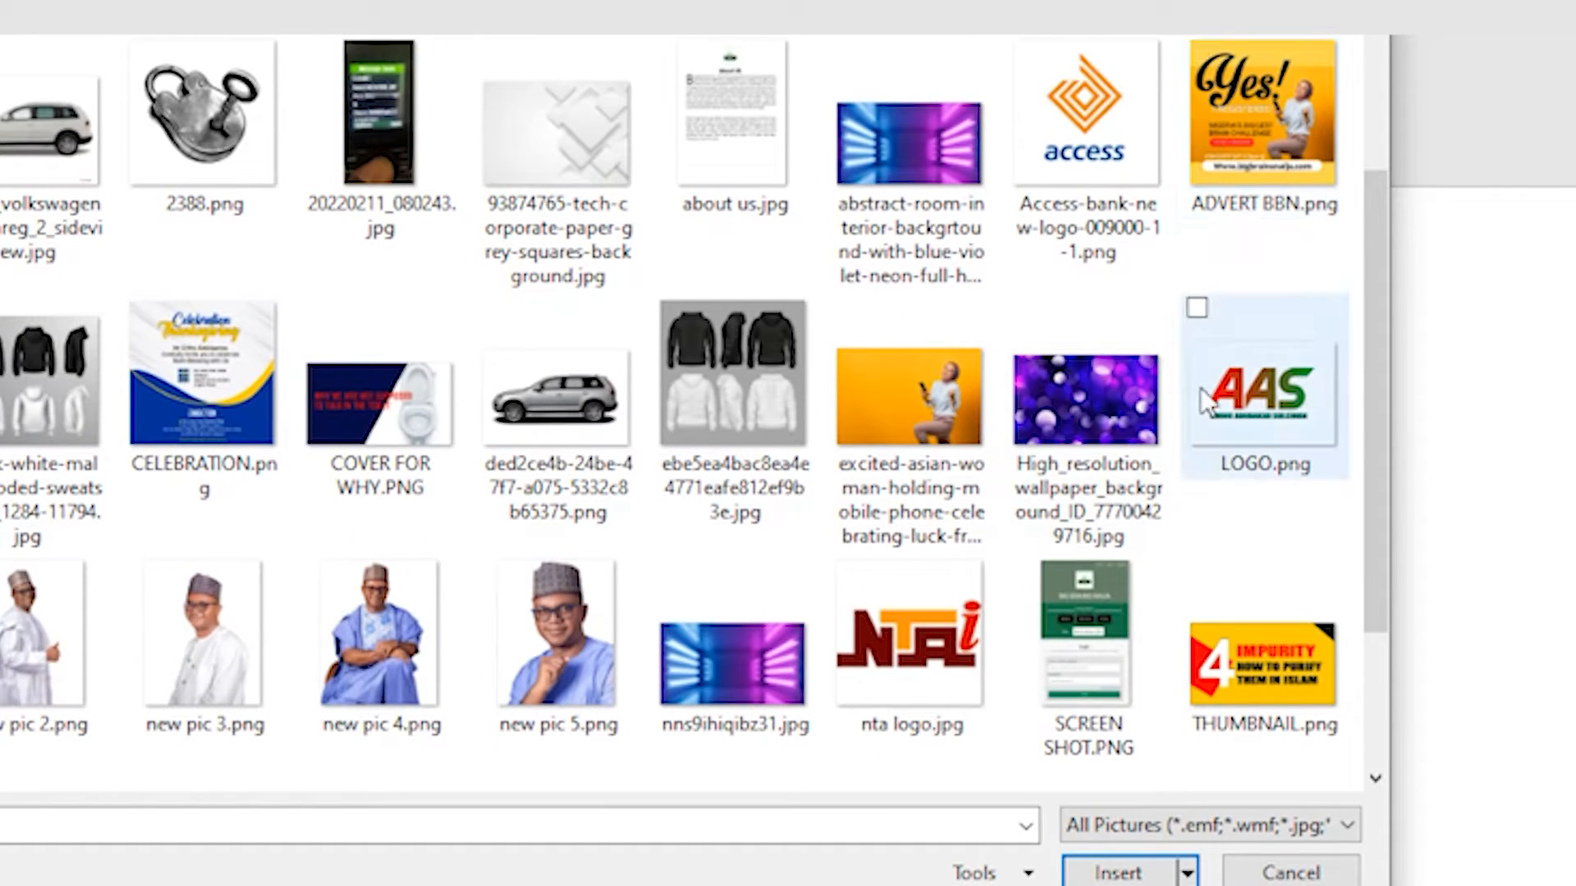
pyautogui.click(1290, 400)
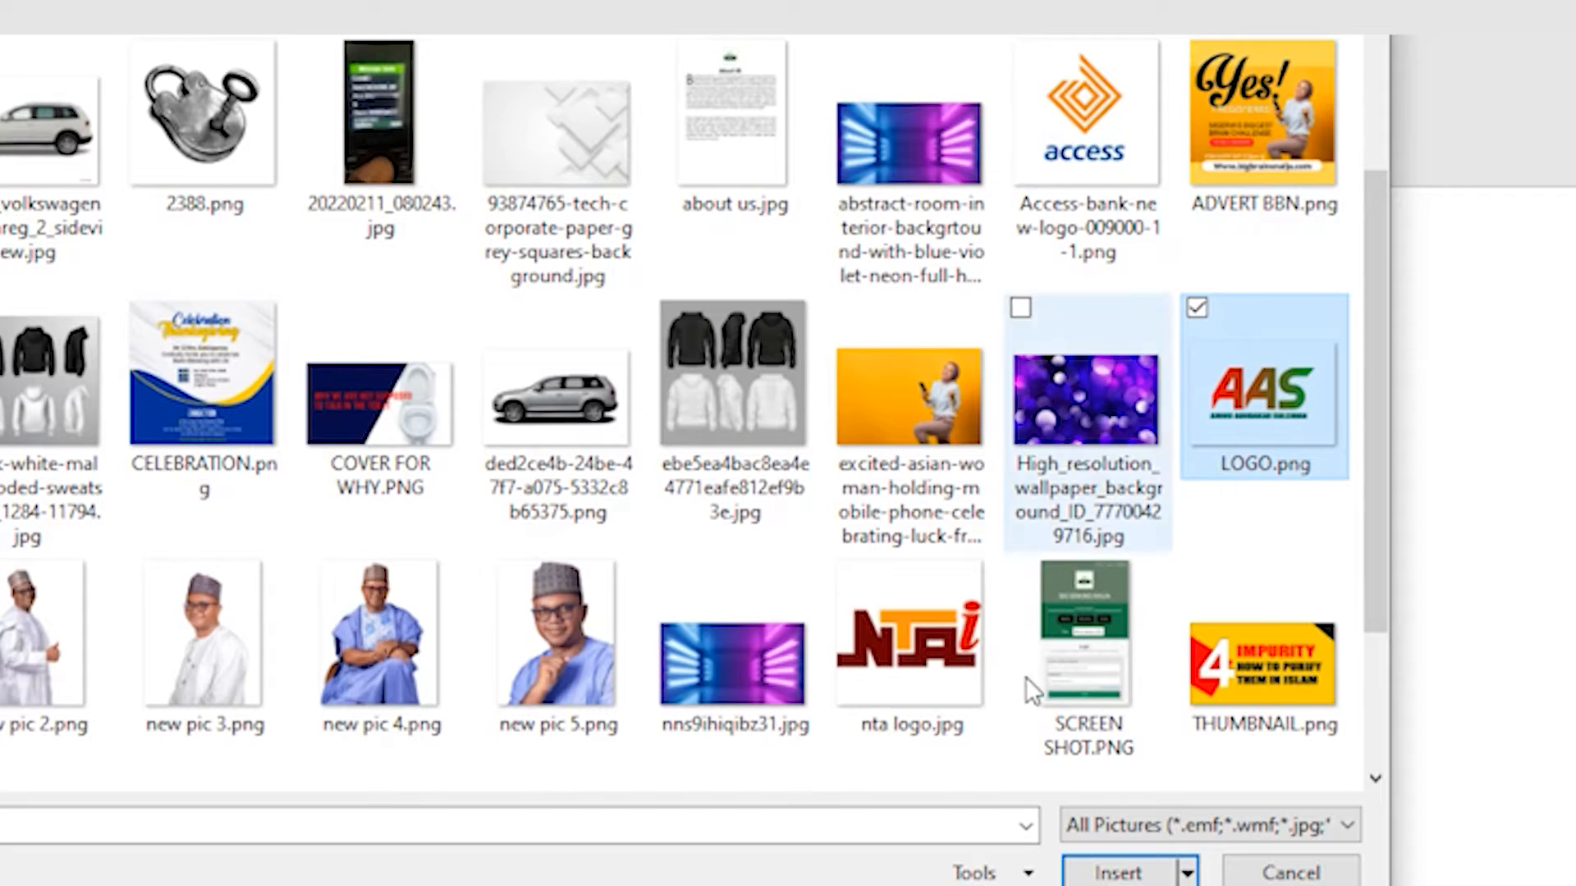
pyautogui.click(1130, 874)
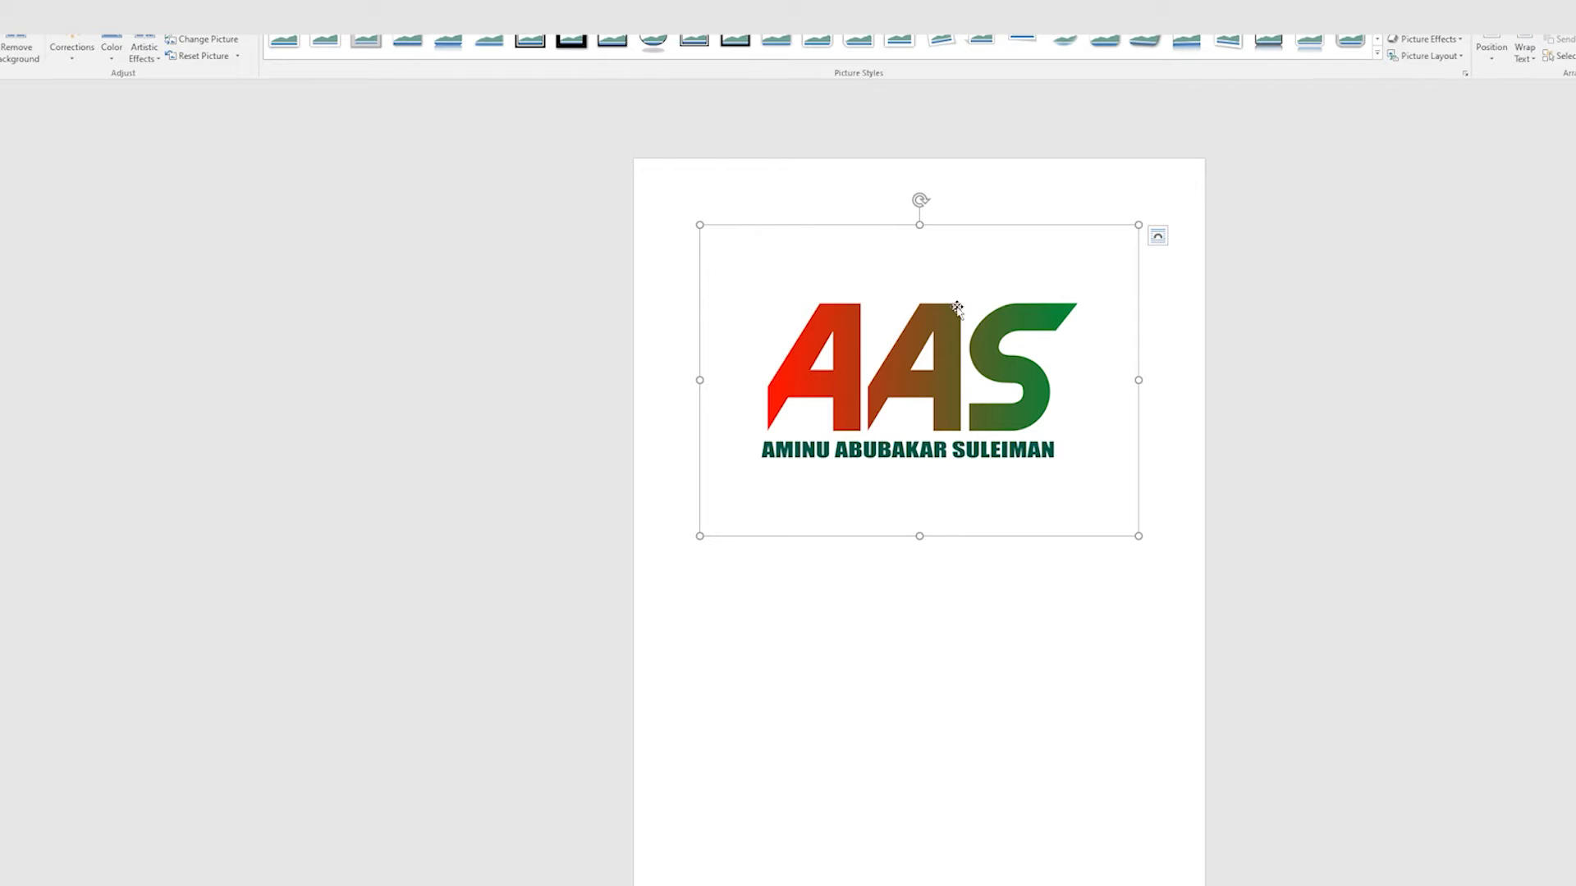
# Step: Shrink the AAS logo picture to a small size with its corner handle, undoing one attempt
pyautogui.moveTo(1139, 537)
pyautogui.mouseDown()
pyautogui.moveTo(1087, 468)
pyautogui.moveTo(890, 324)
pyautogui.moveTo(866, 349)
pyautogui.moveTo(1126, 530)
pyautogui.mouseUp()
pyautogui.hotkey('ctrl', 'z')
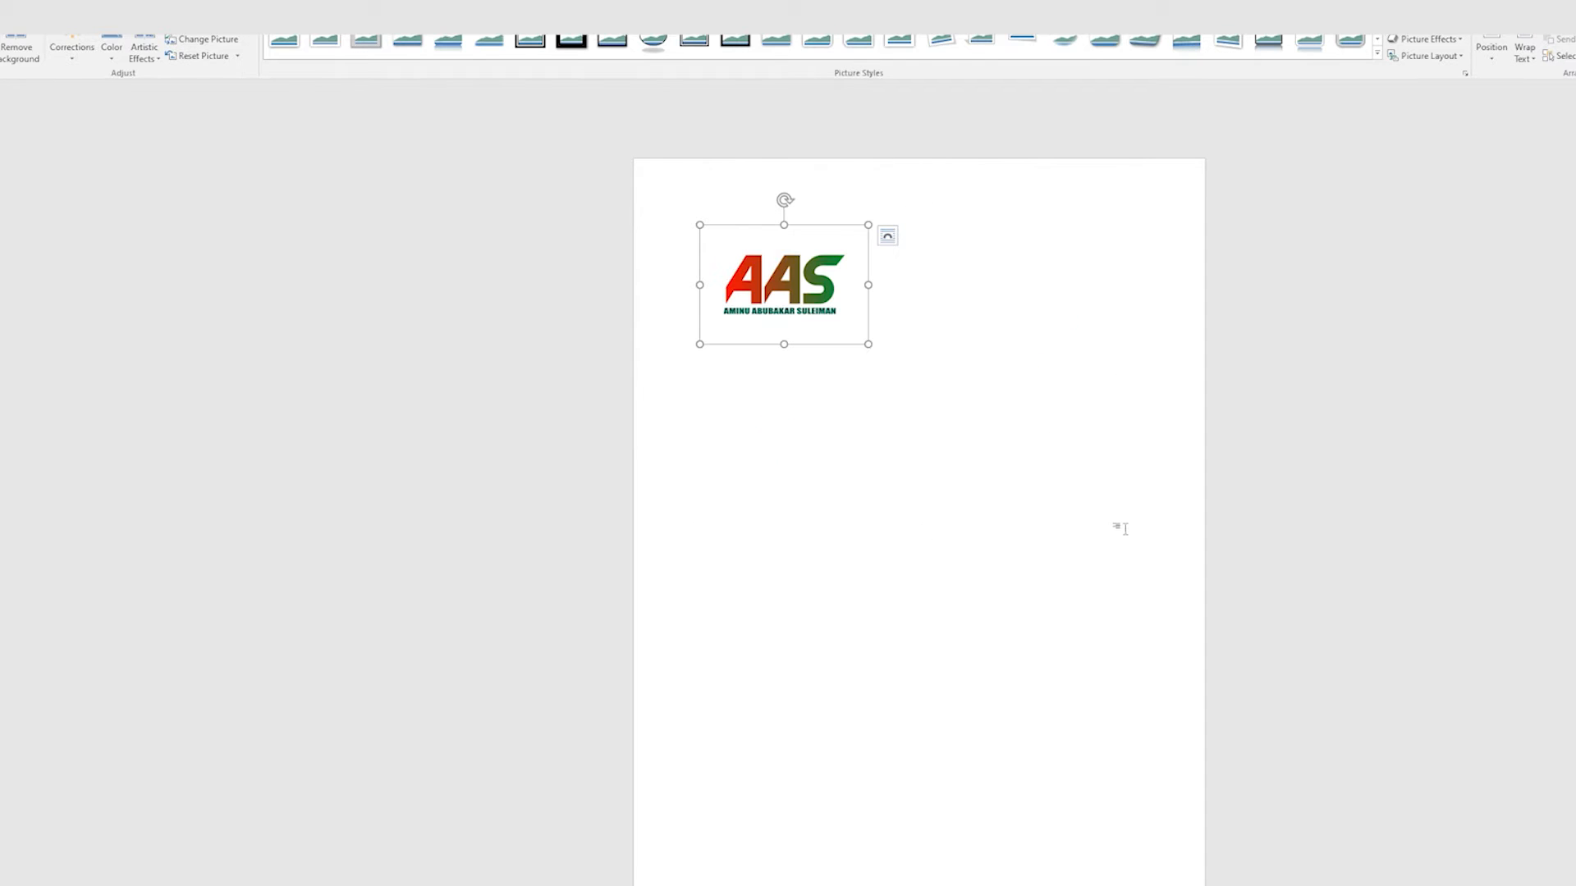
pyautogui.moveTo(868, 343); pyautogui.dragTo(836, 348)
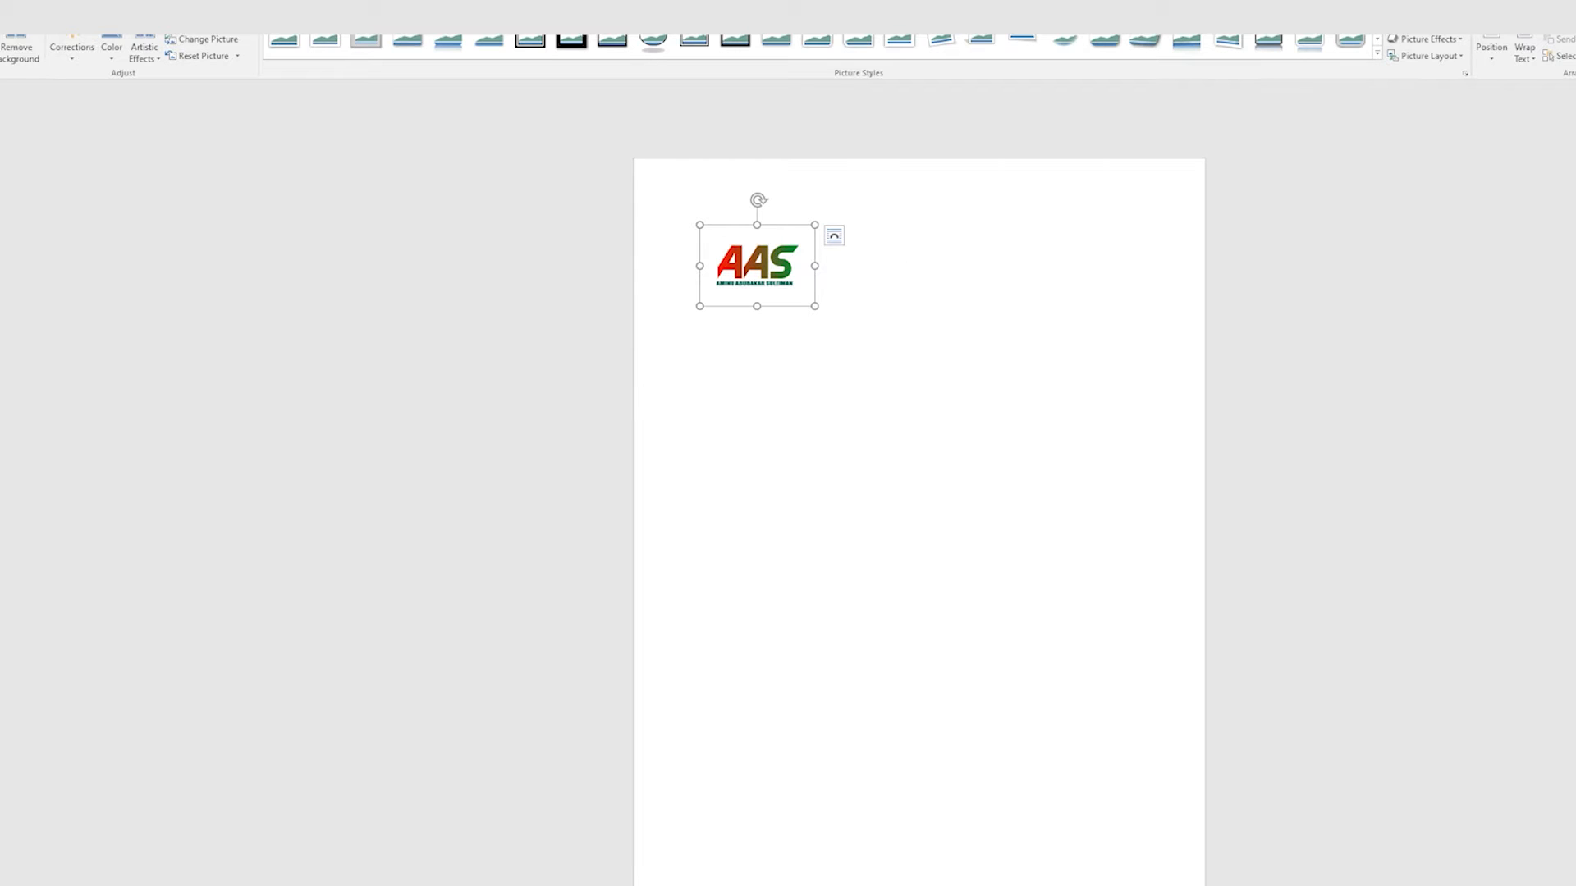
pyautogui.click(212, 99)
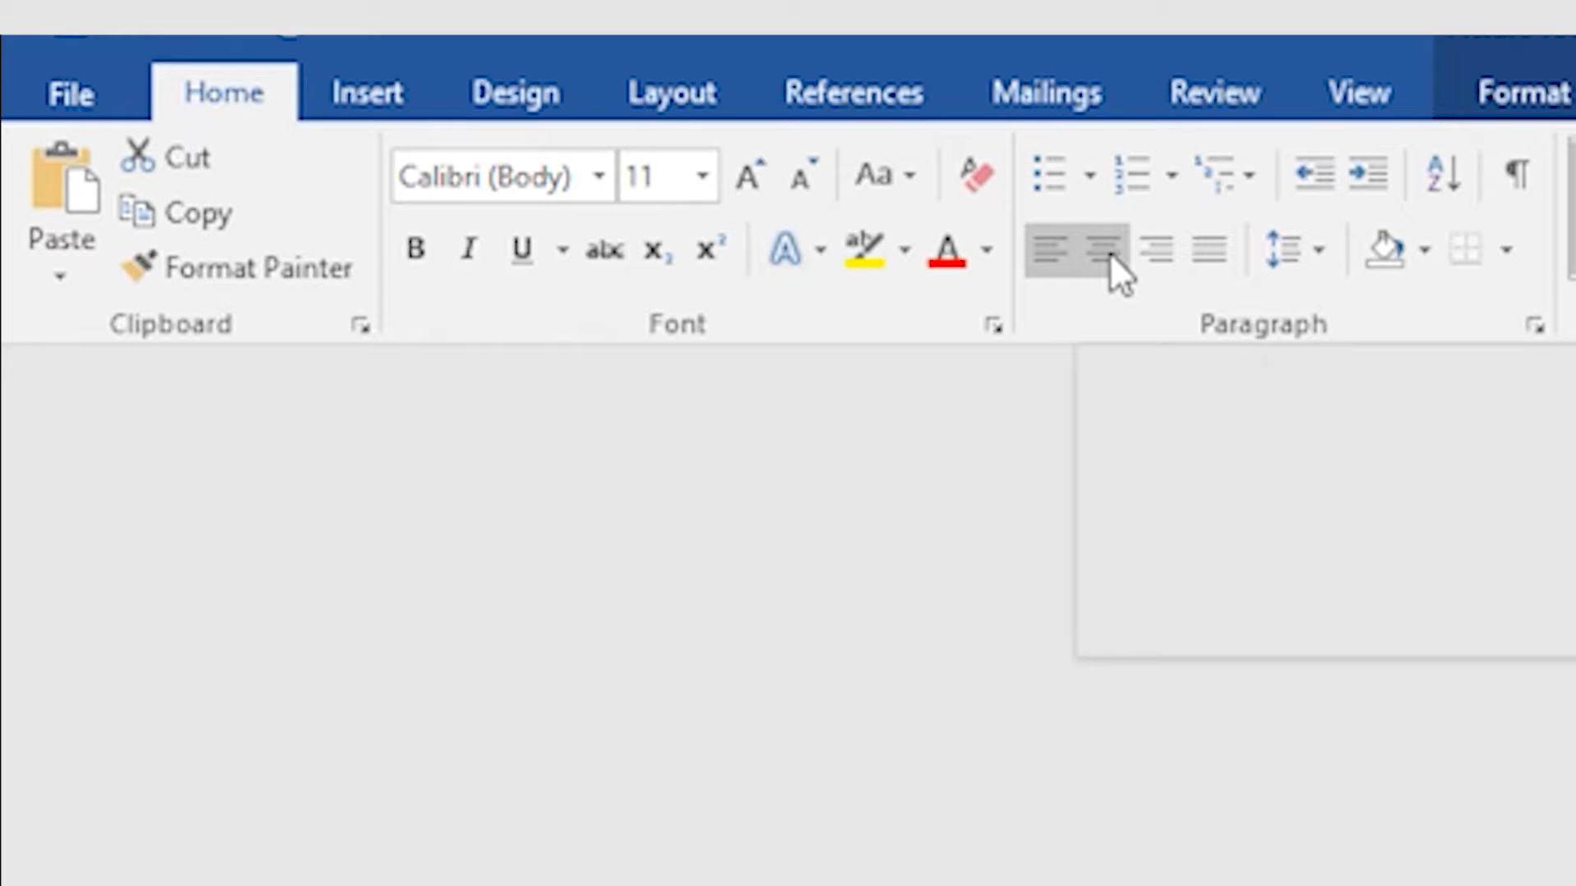
# Step: Center the AAS logo horizontally and place the caret after it
pyautogui.click(1110, 252)
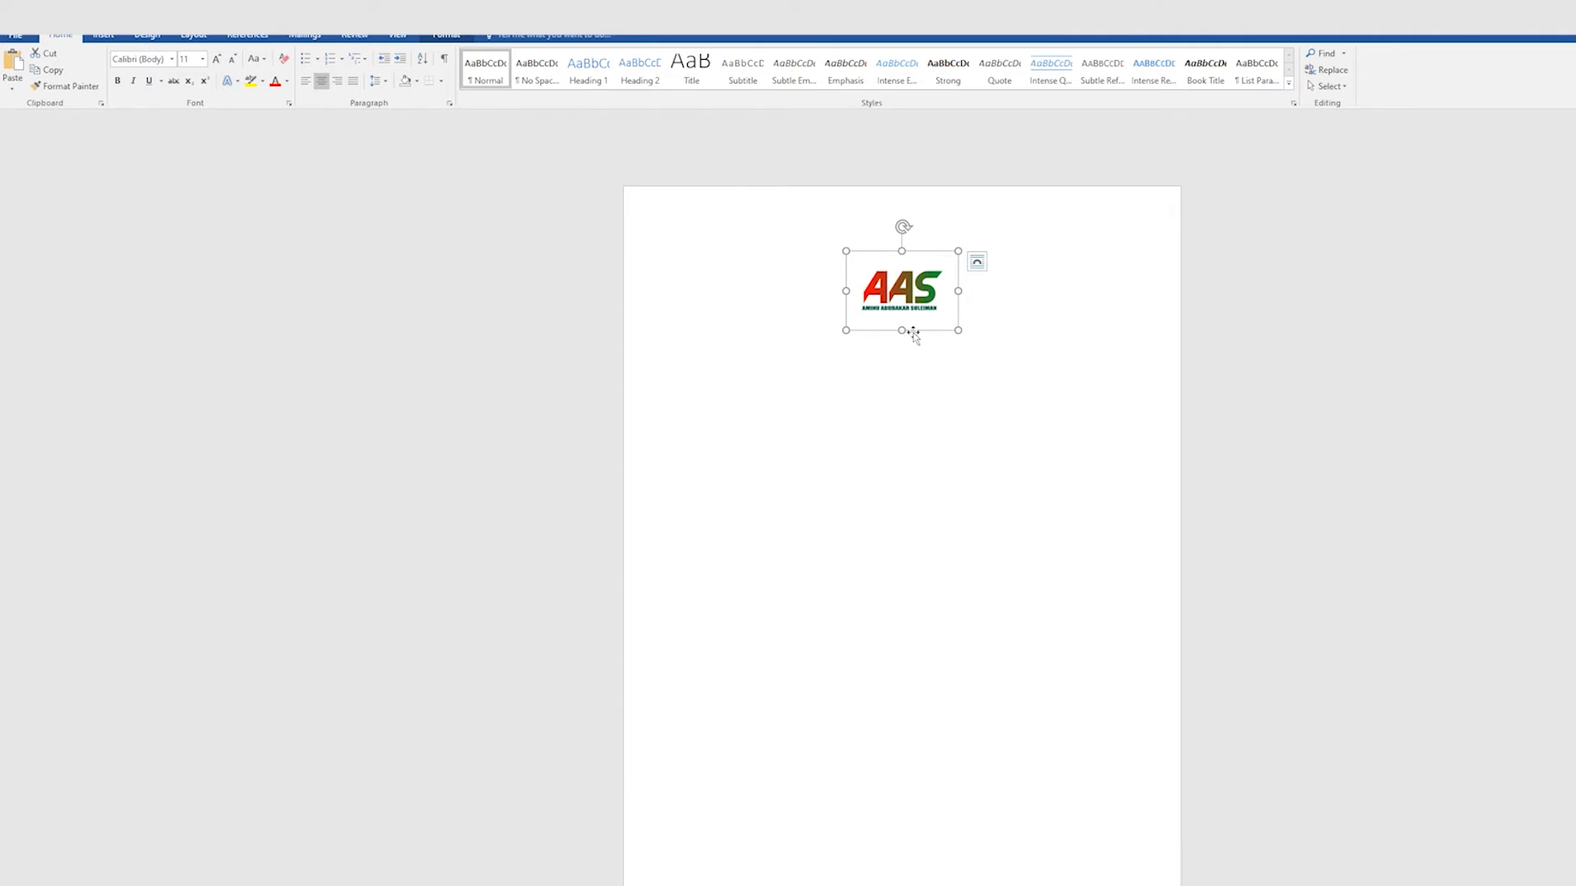
pyautogui.click(934, 384)
pyautogui.click(1037, 345)
pyautogui.click(1037, 345)
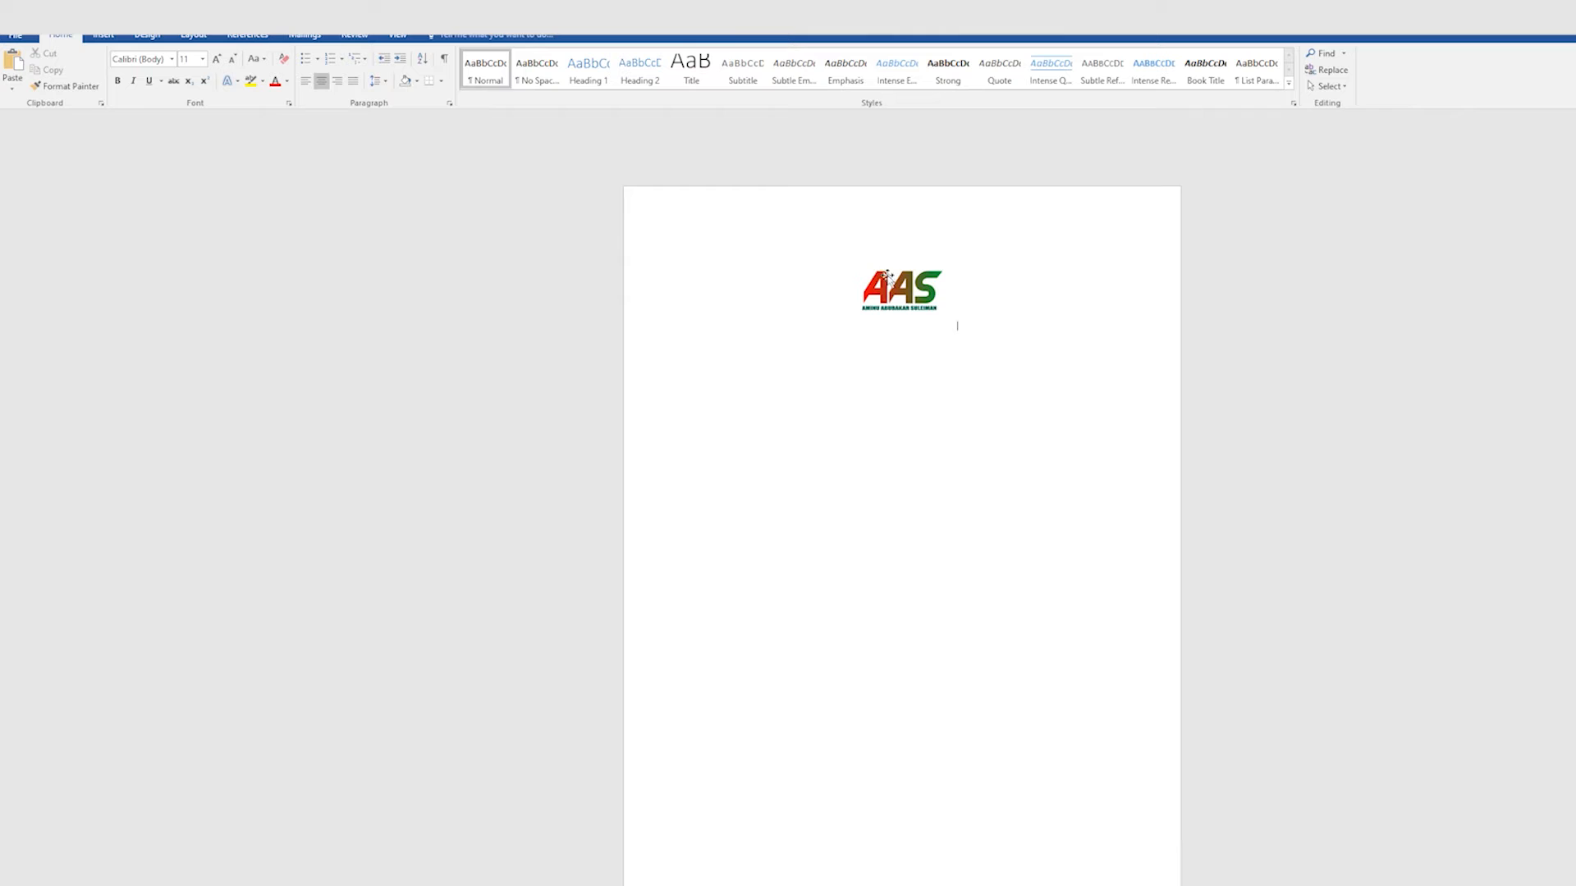
# Step: Select the logo and enlarge it slightly from its corner handle
pyautogui.click(906, 293)
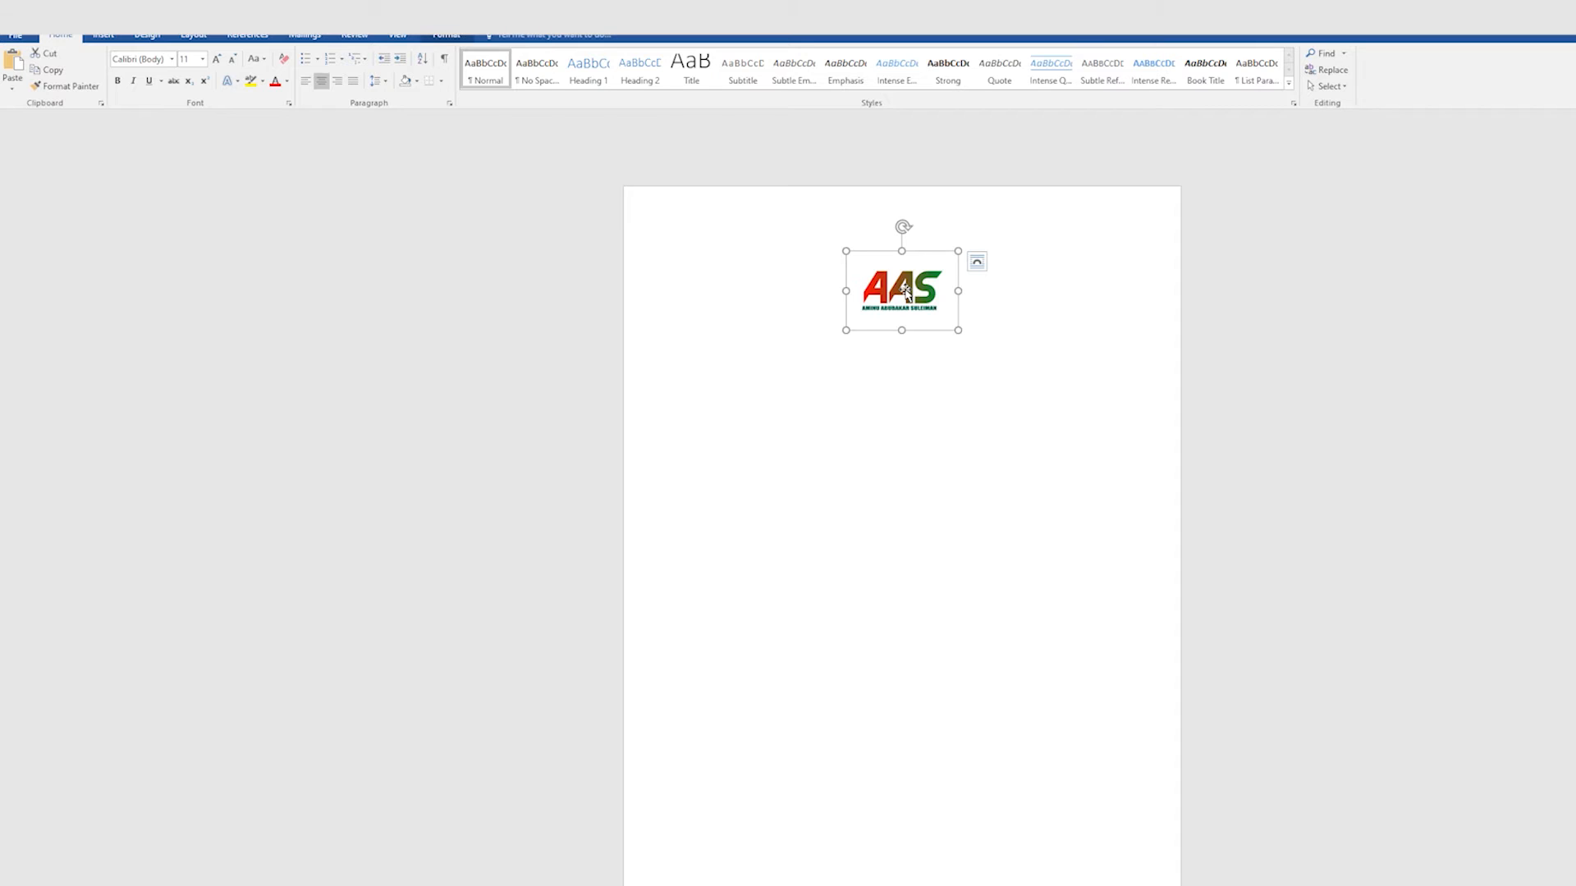
pyautogui.moveTo(847, 329); pyautogui.dragTo(836, 343)
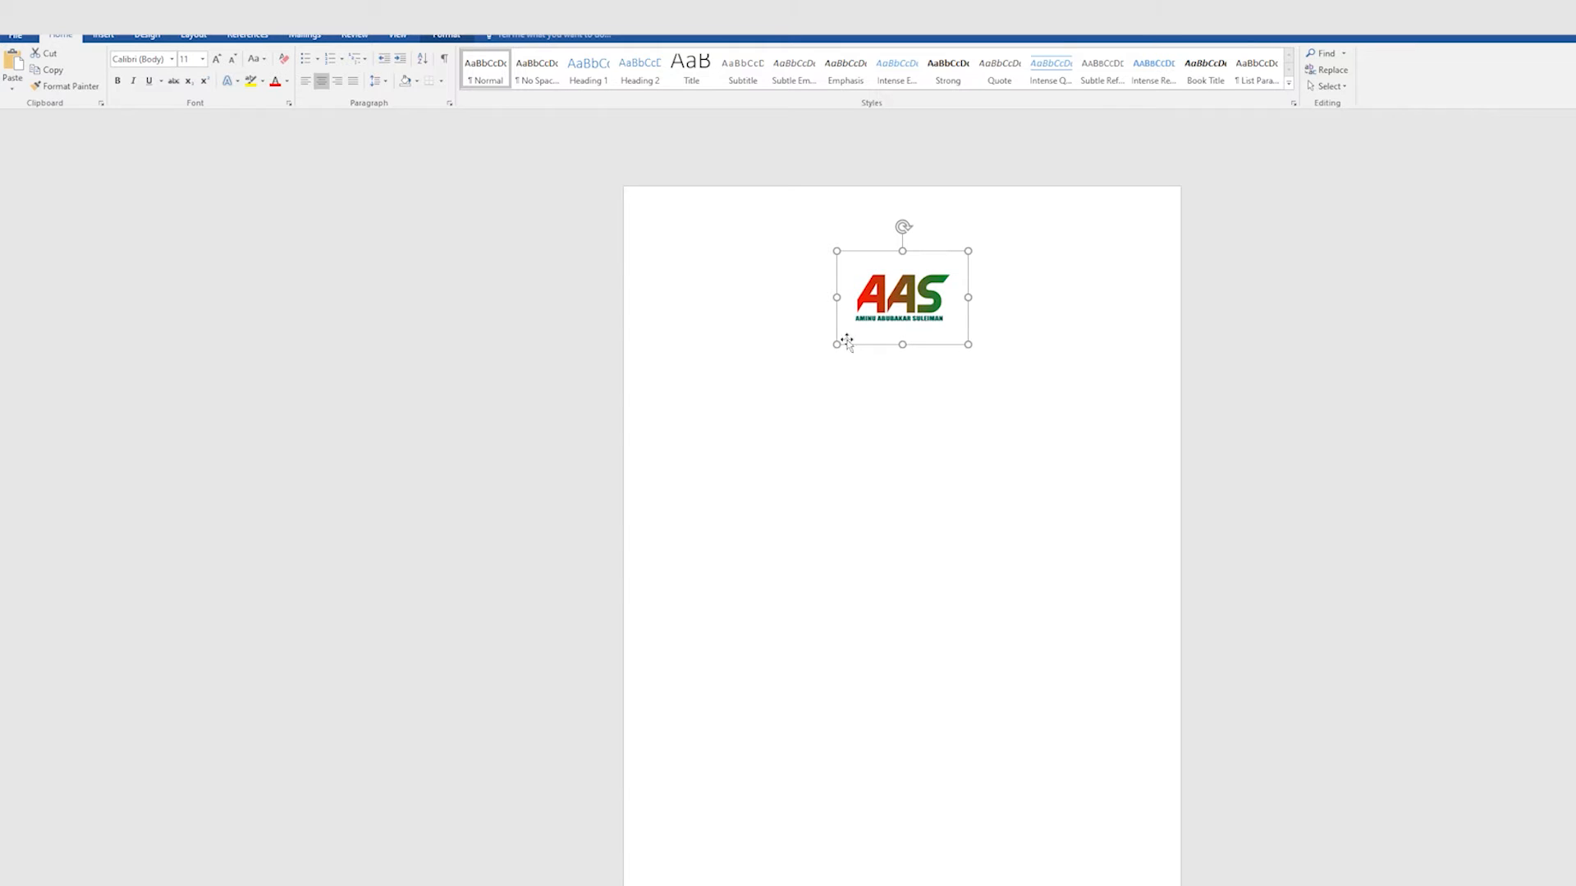
pyautogui.click(901, 378)
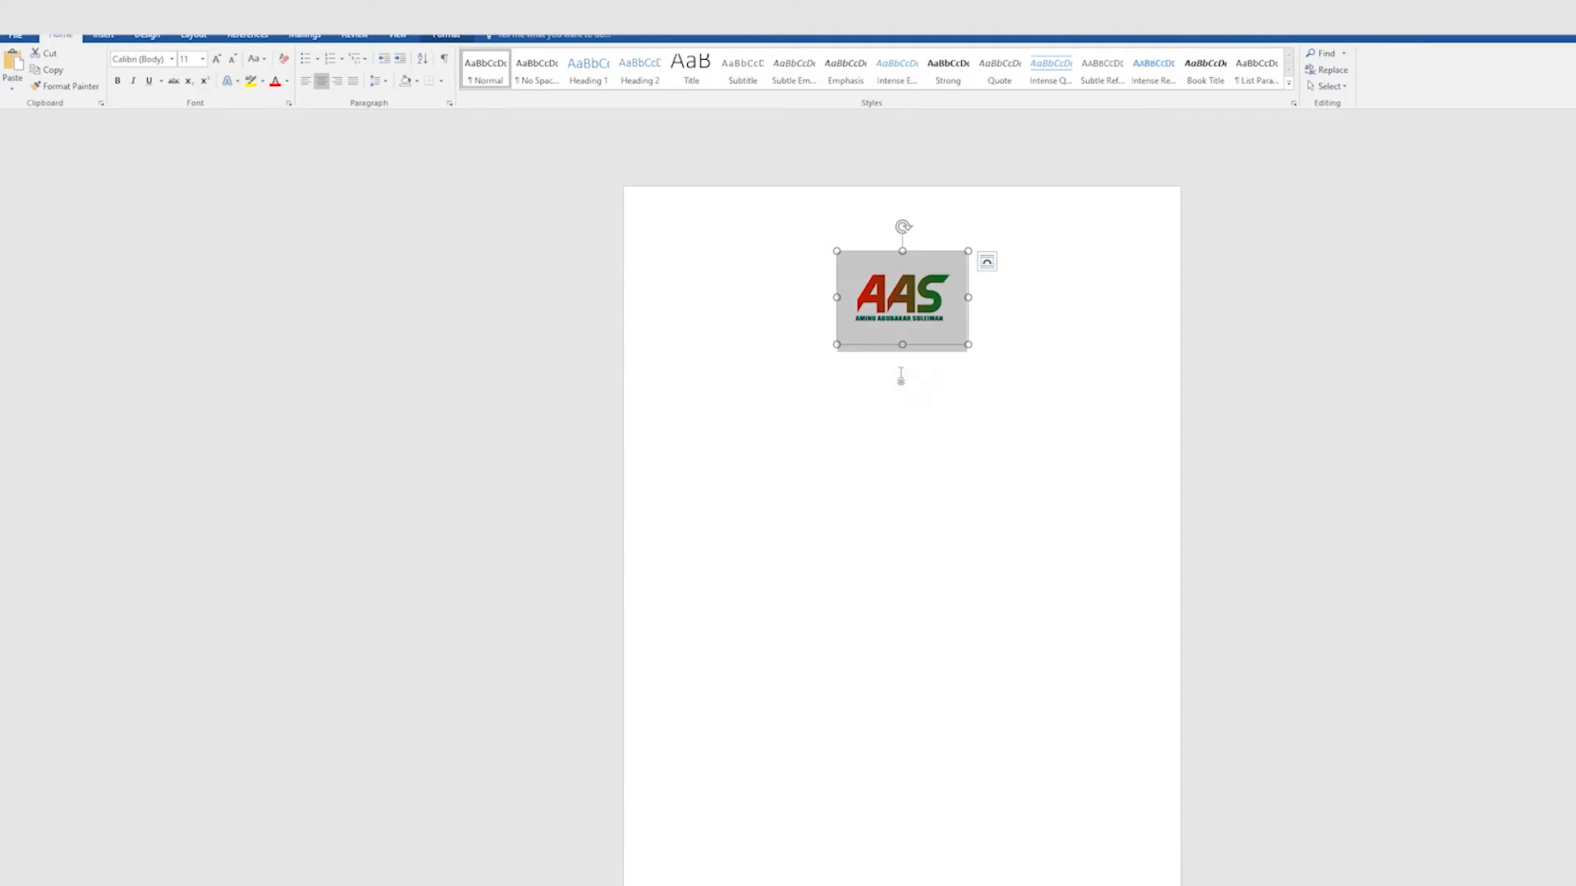
pyautogui.click(916, 293)
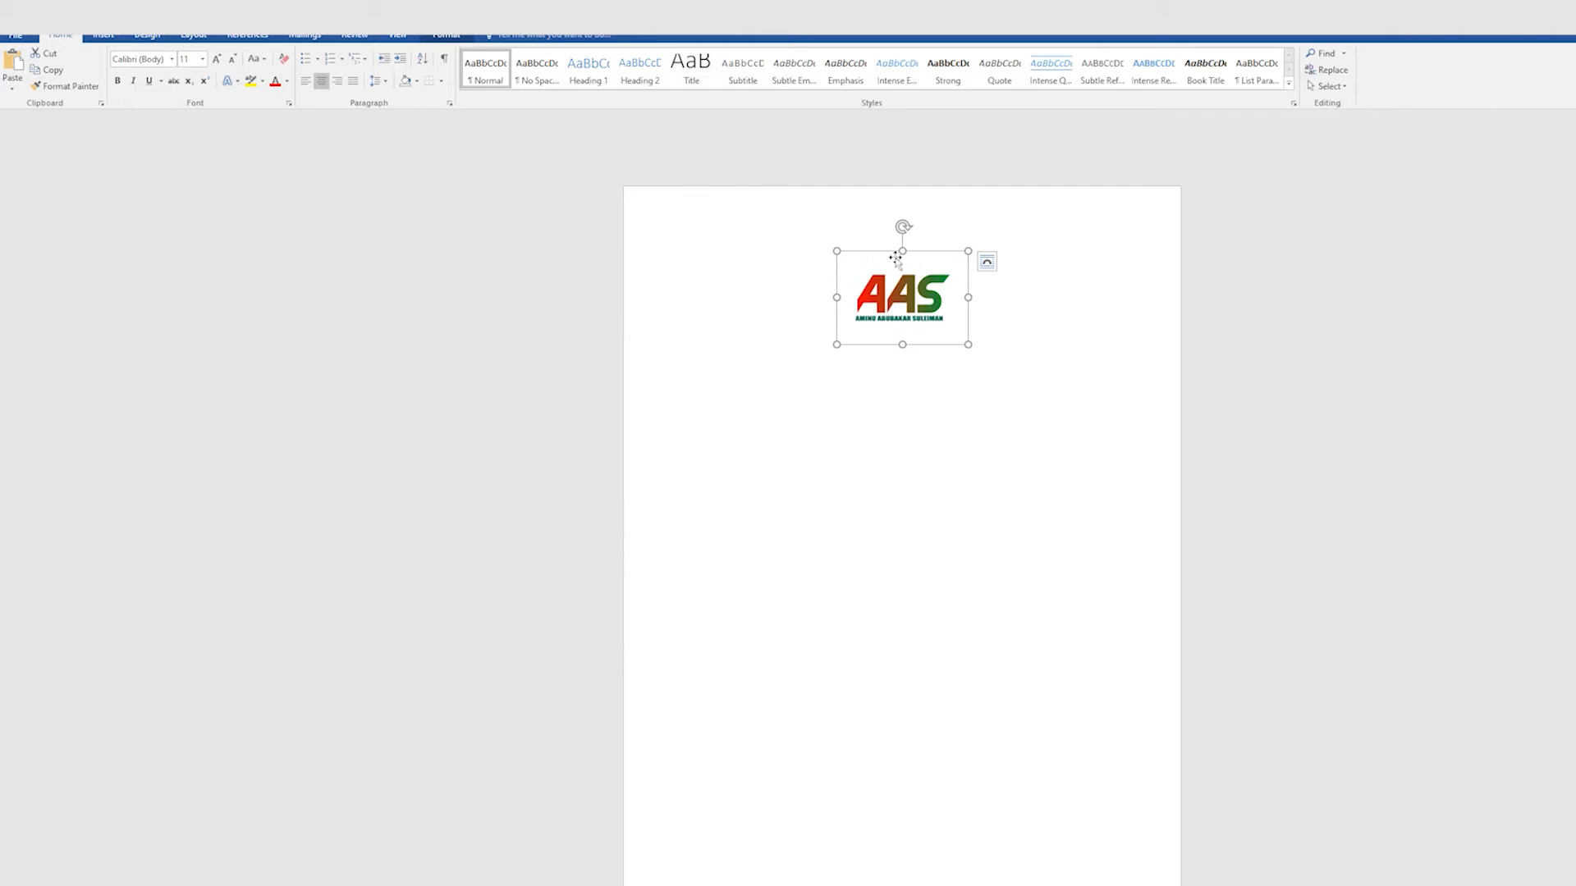
pyautogui.moveTo(908, 284); pyautogui.dragTo(901, 252)
# Step: Set the page margins to the Narrow preset, 0.5" on every side
pyautogui.click(148, 38)
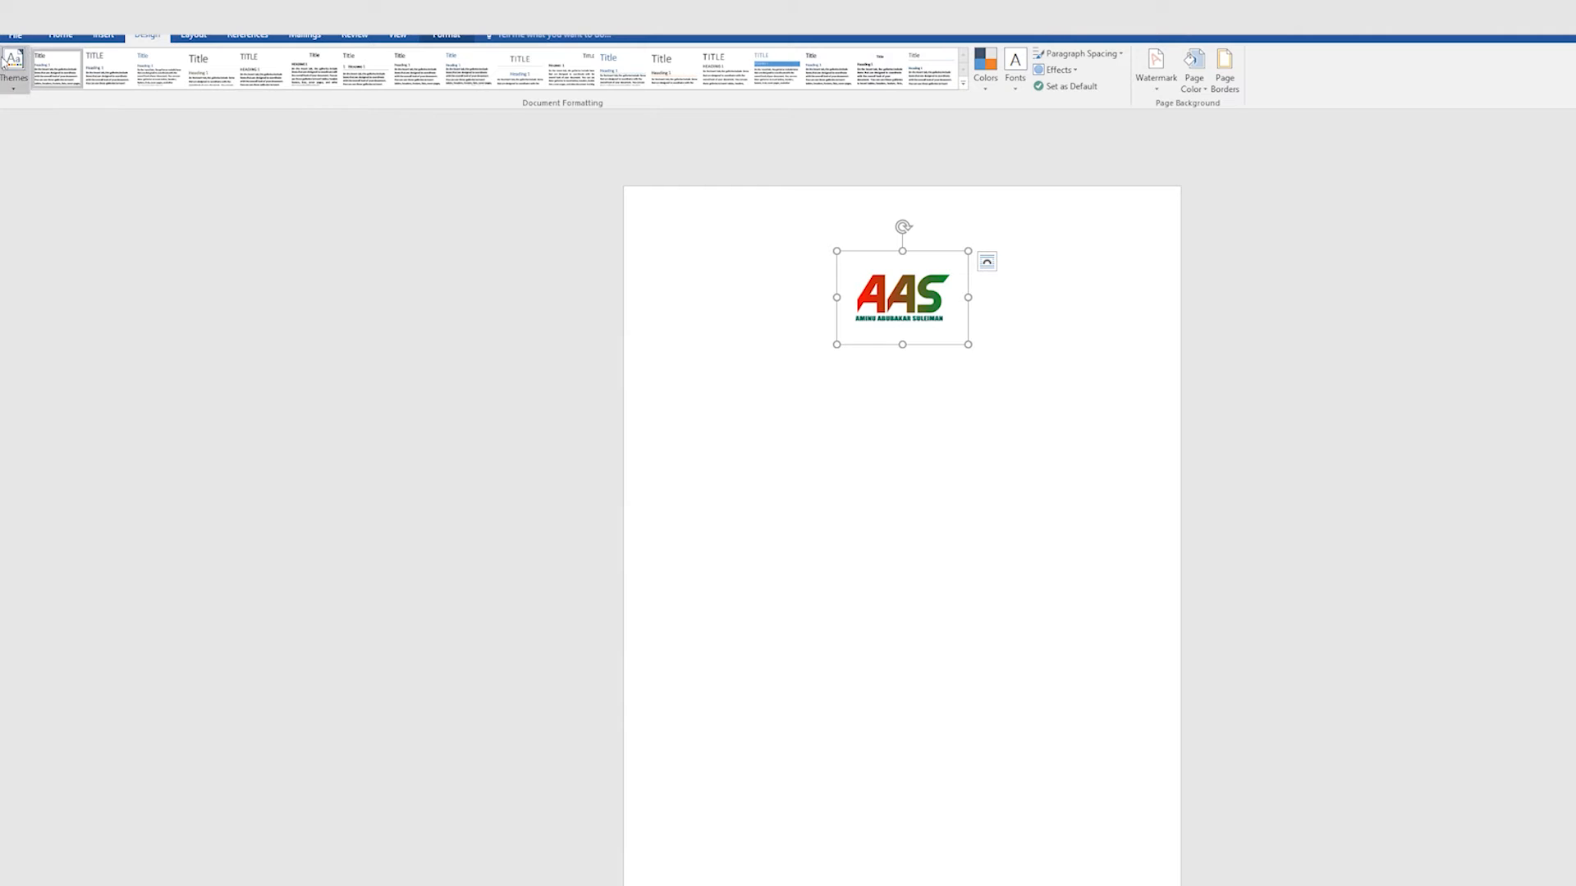
pyautogui.click(195, 36)
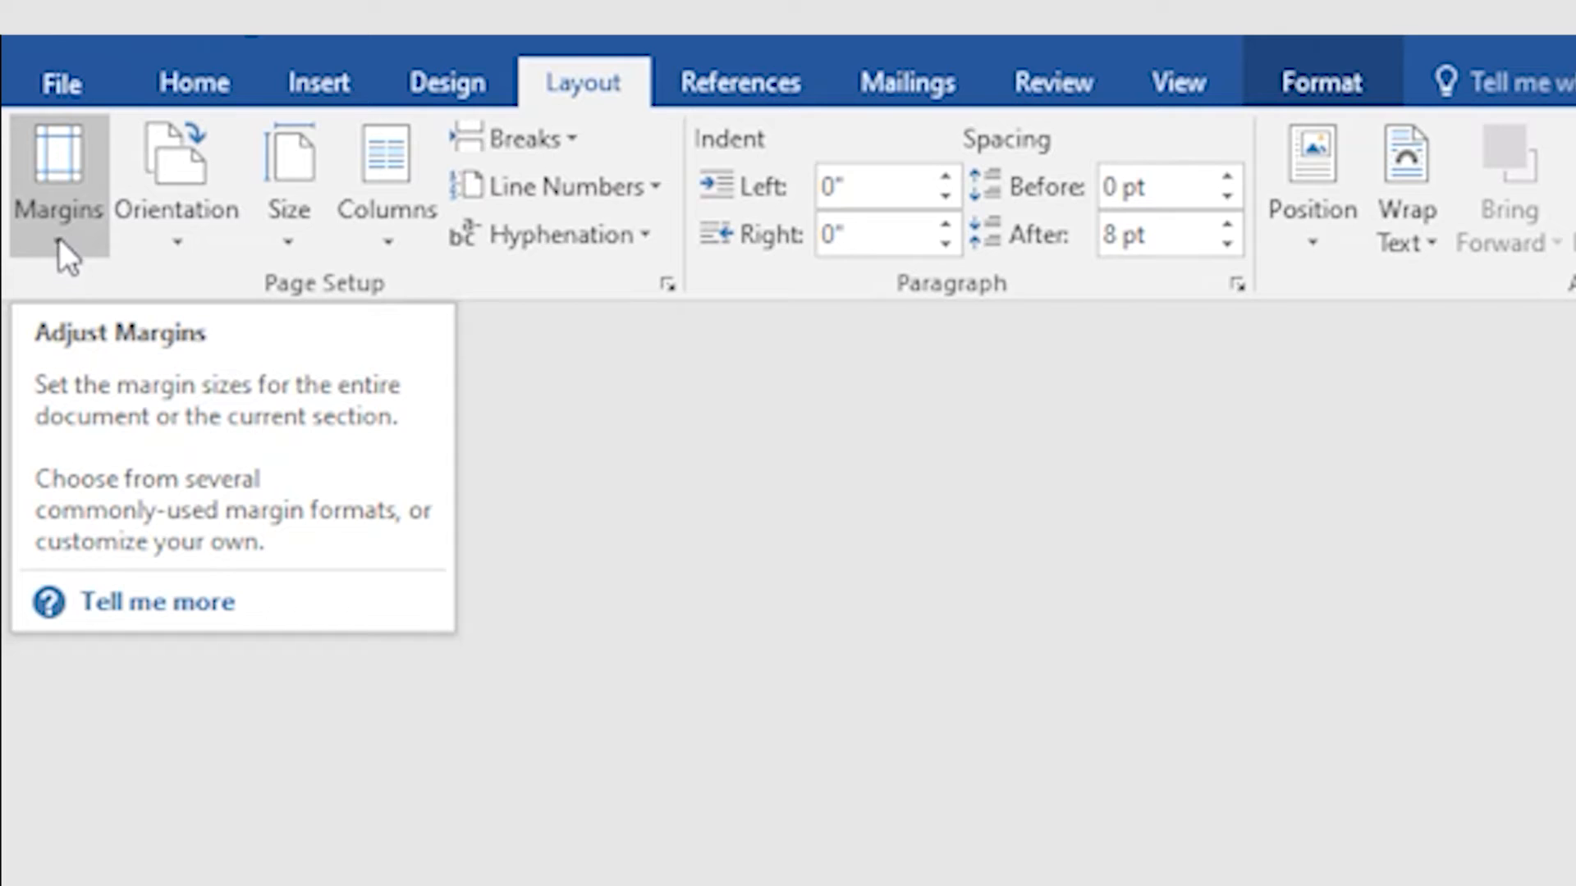
pyautogui.click(59, 238)
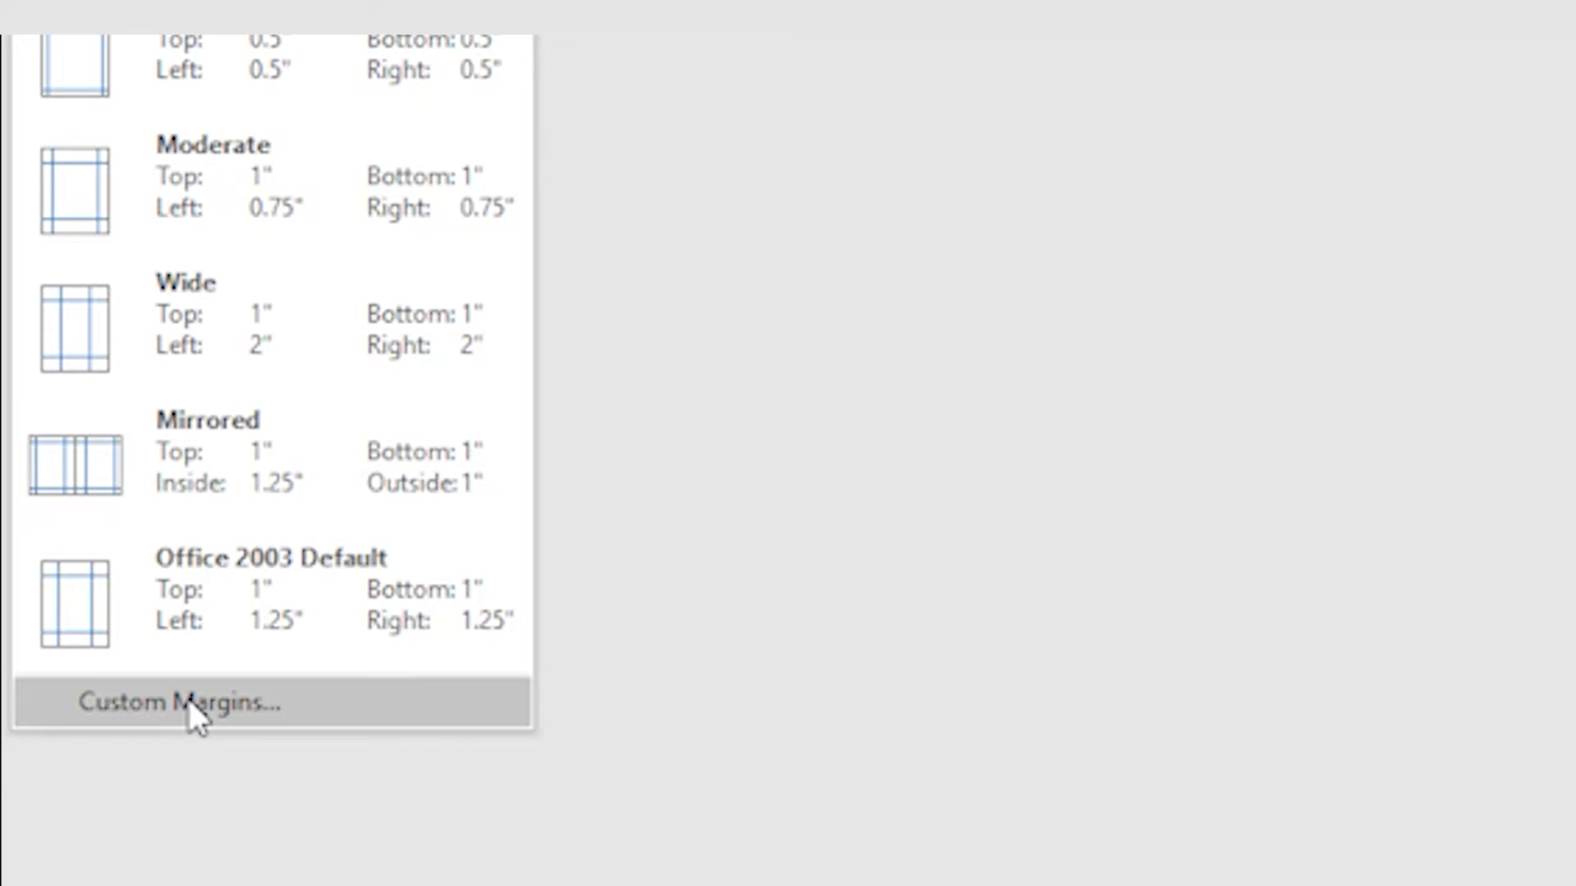
pyautogui.click(189, 703)
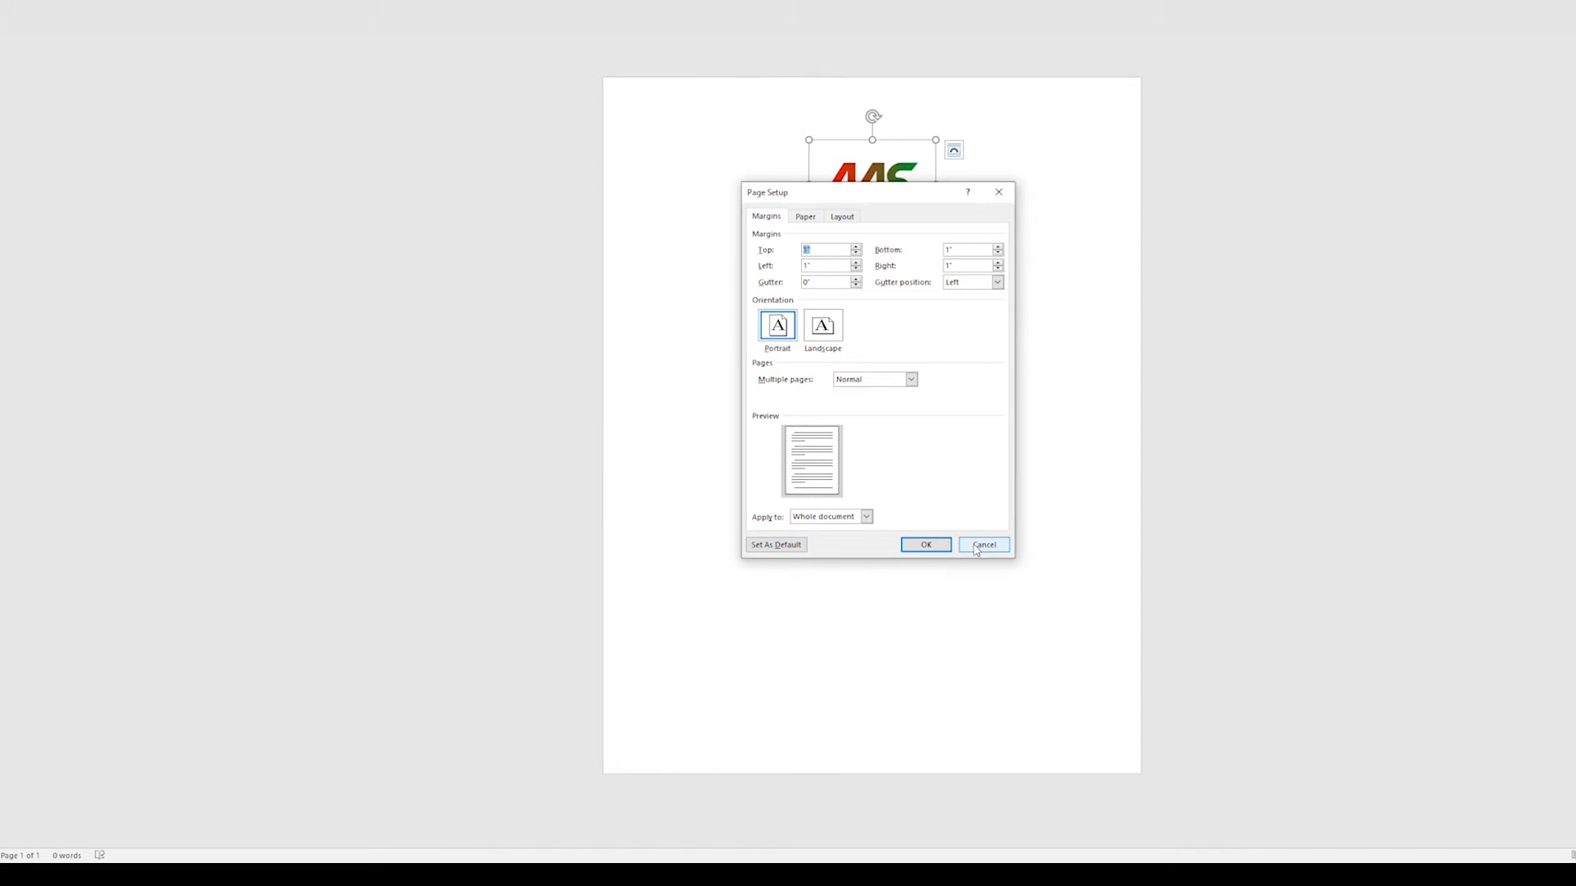
pyautogui.click(981, 548)
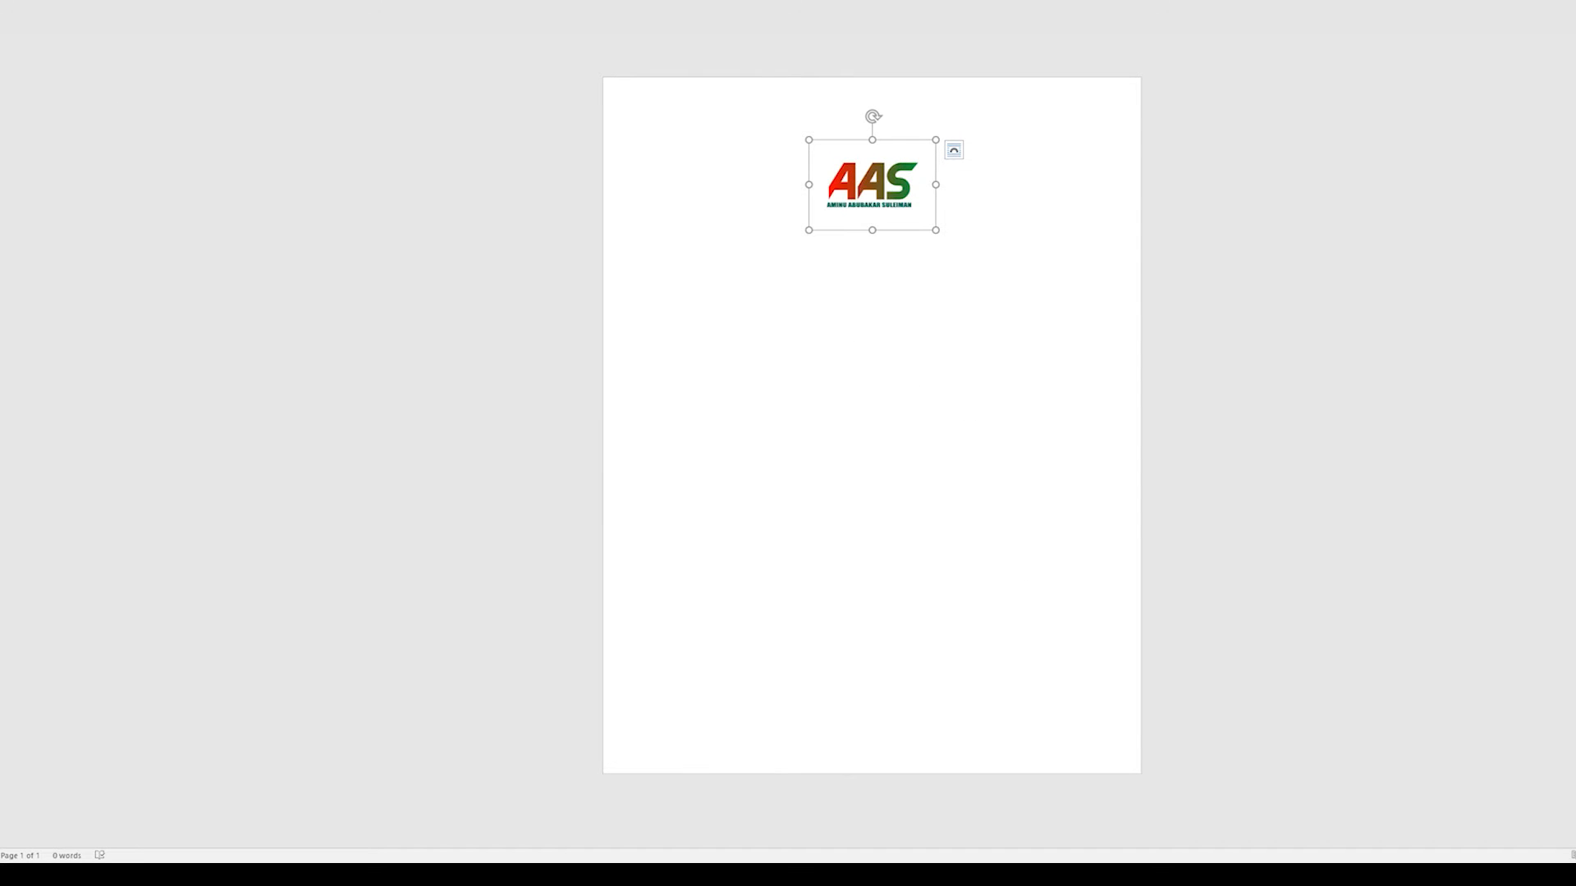
pyautogui.click(16, 9)
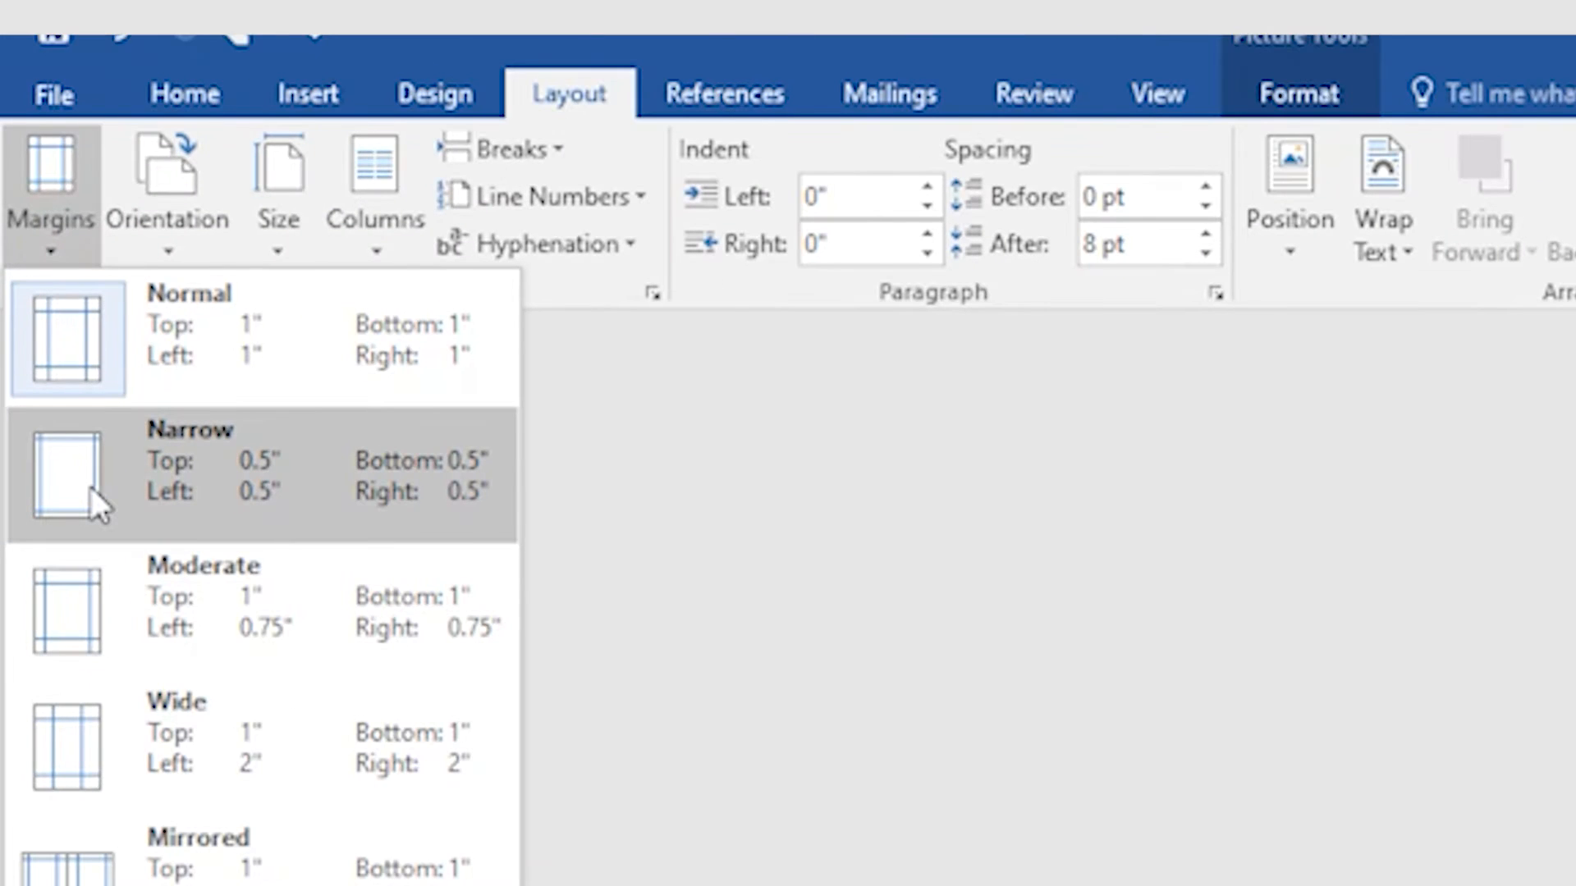
pyautogui.click(91, 492)
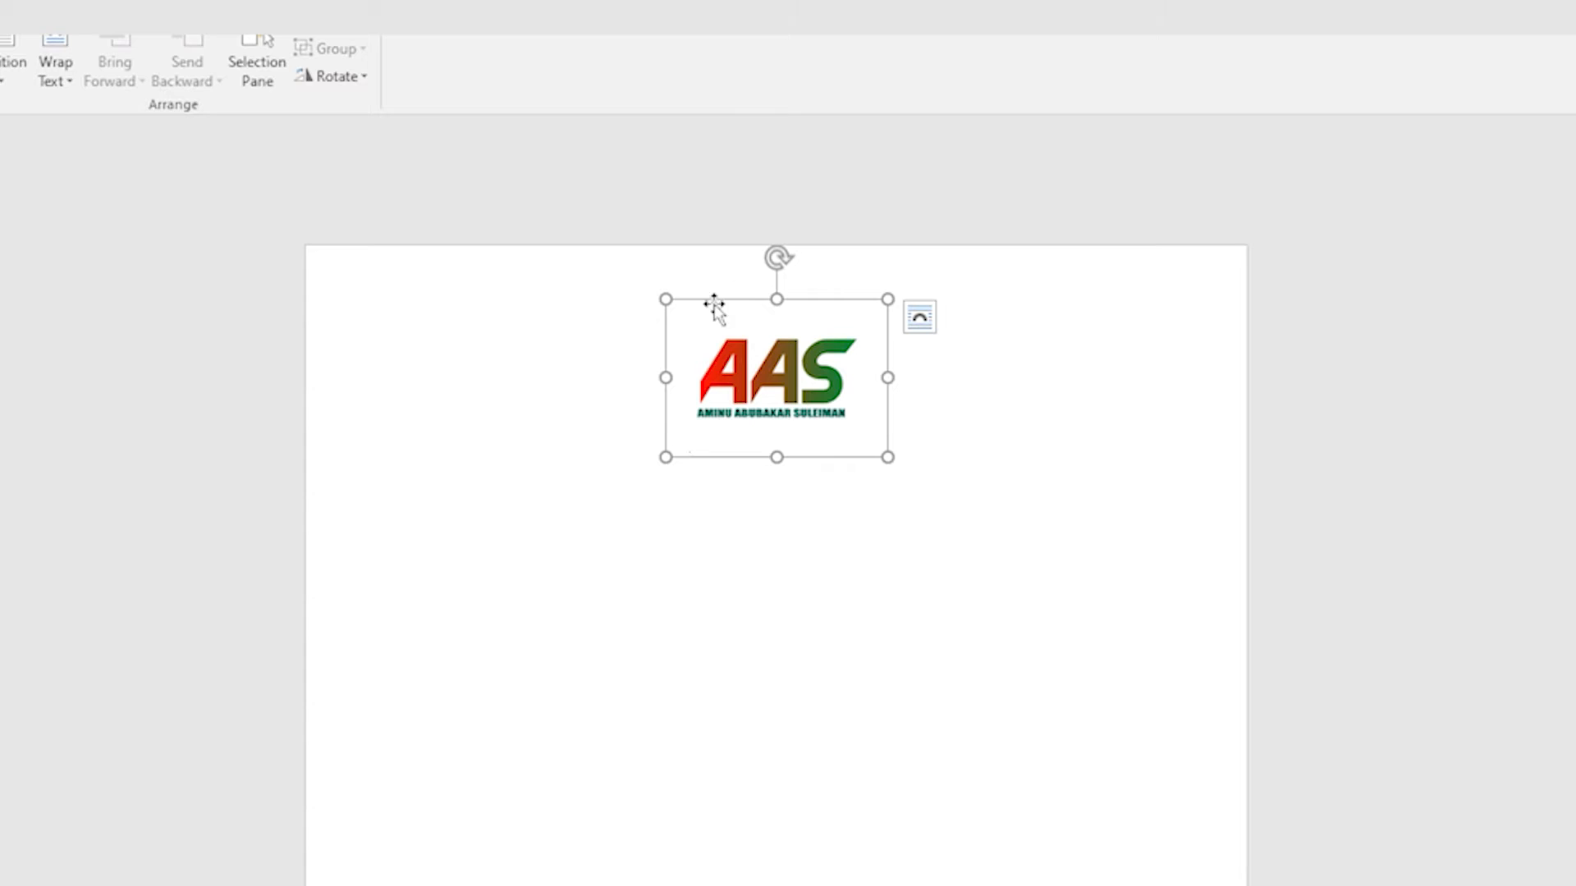
# Step: Deselect the logo by clicking to its right, leaving the cursor on the line after it
pyautogui.click(932, 460)
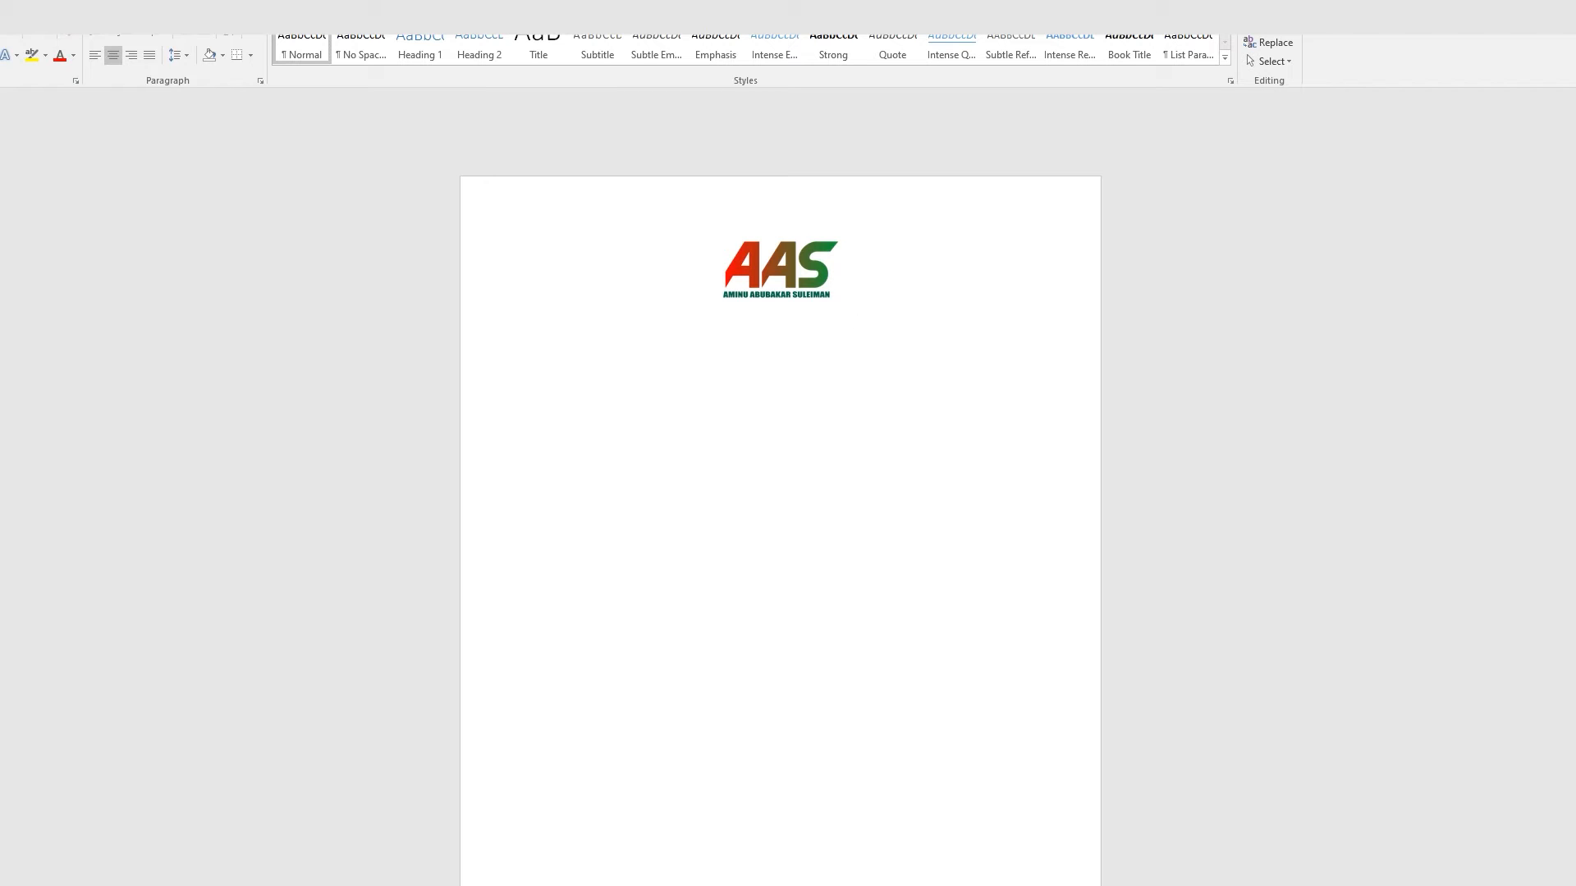
# Step: Type trial text under the logo, move it to its own line, then delete it
pyautogui.write('geg')
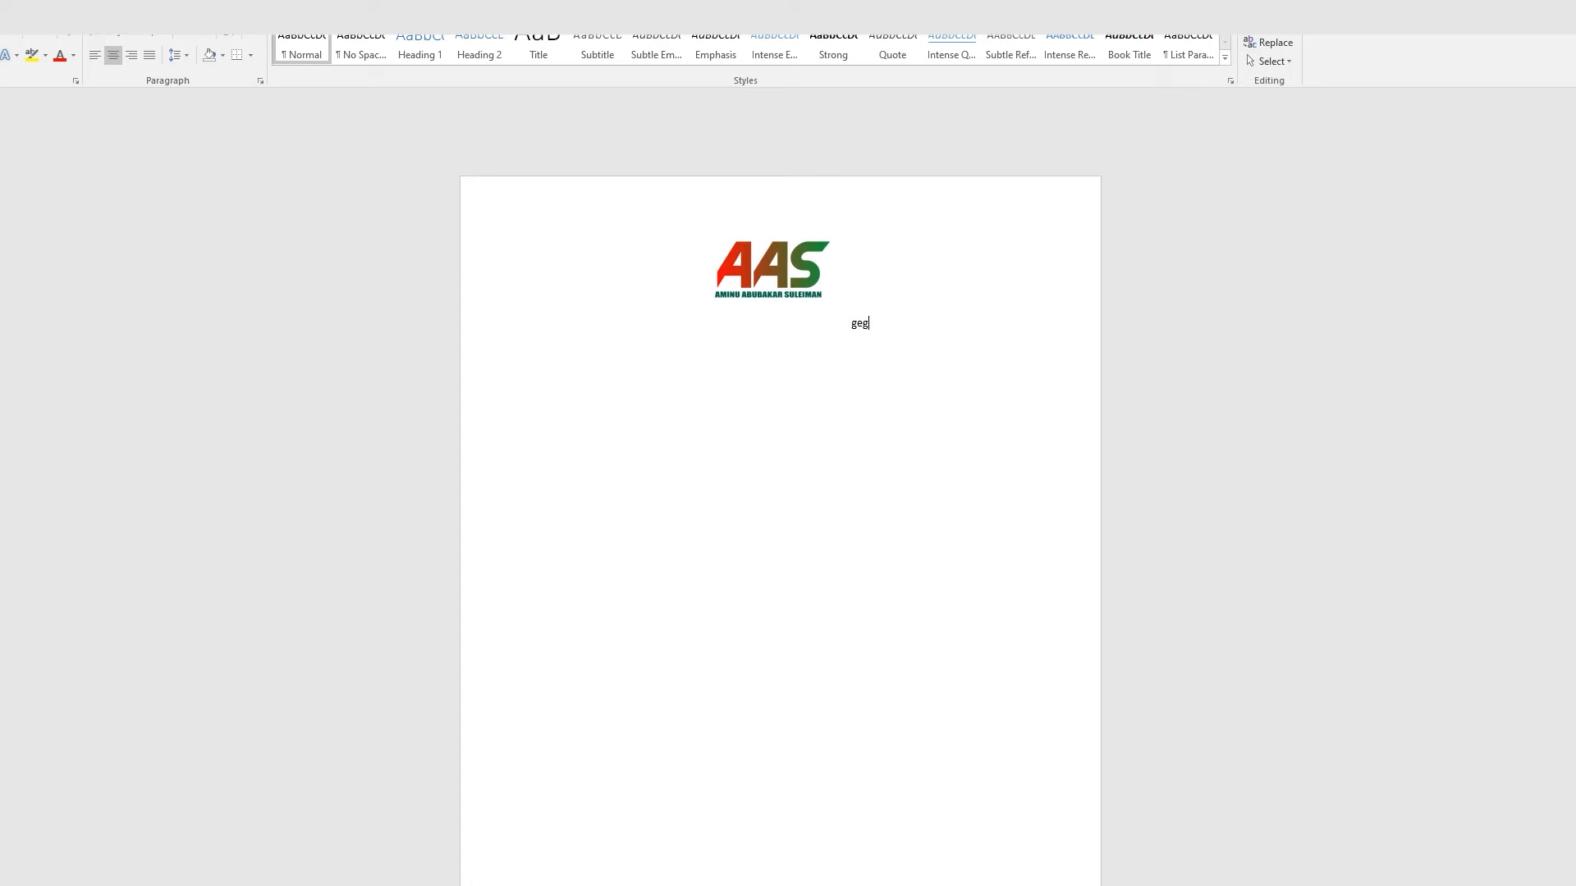
pyautogui.write('hshshshshs')
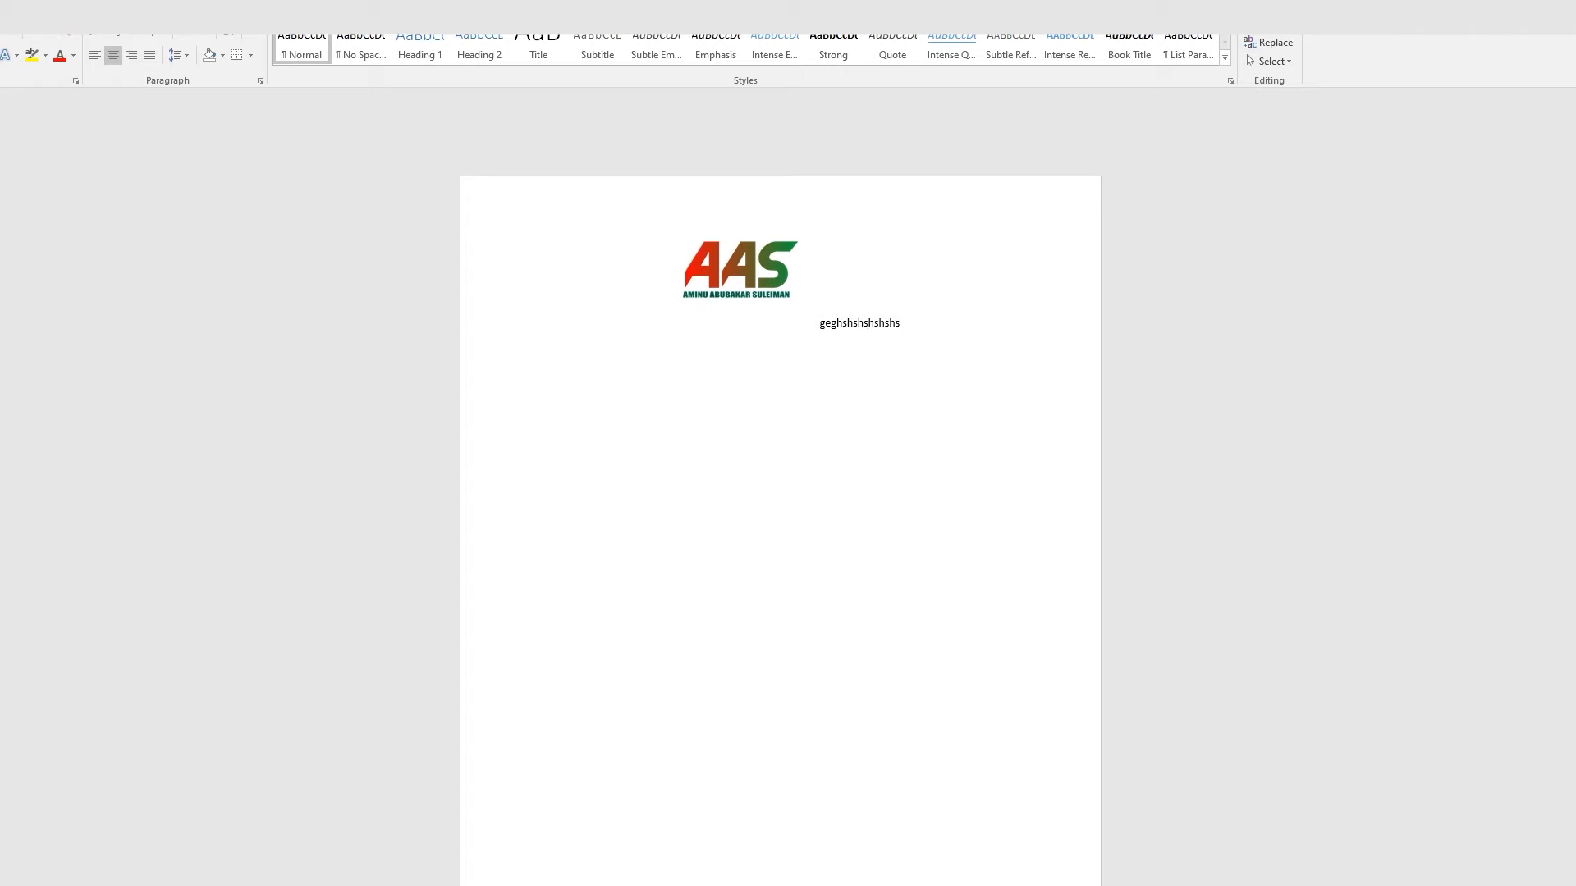
pyautogui.write('hshshshshshshs')
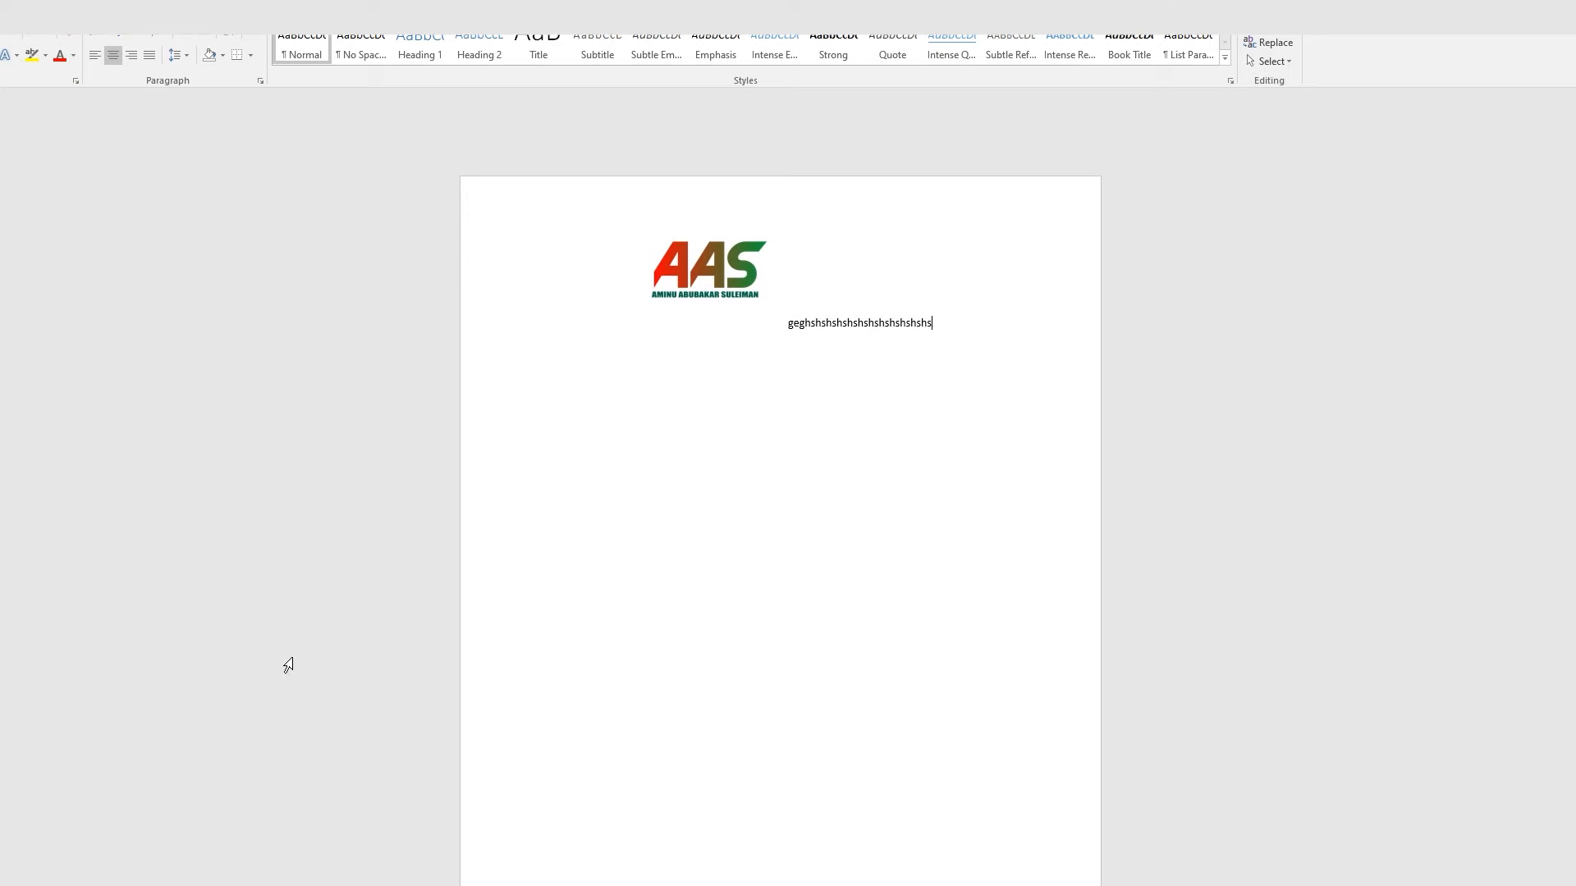
pyautogui.click(790, 322)
pyautogui.press('Return')
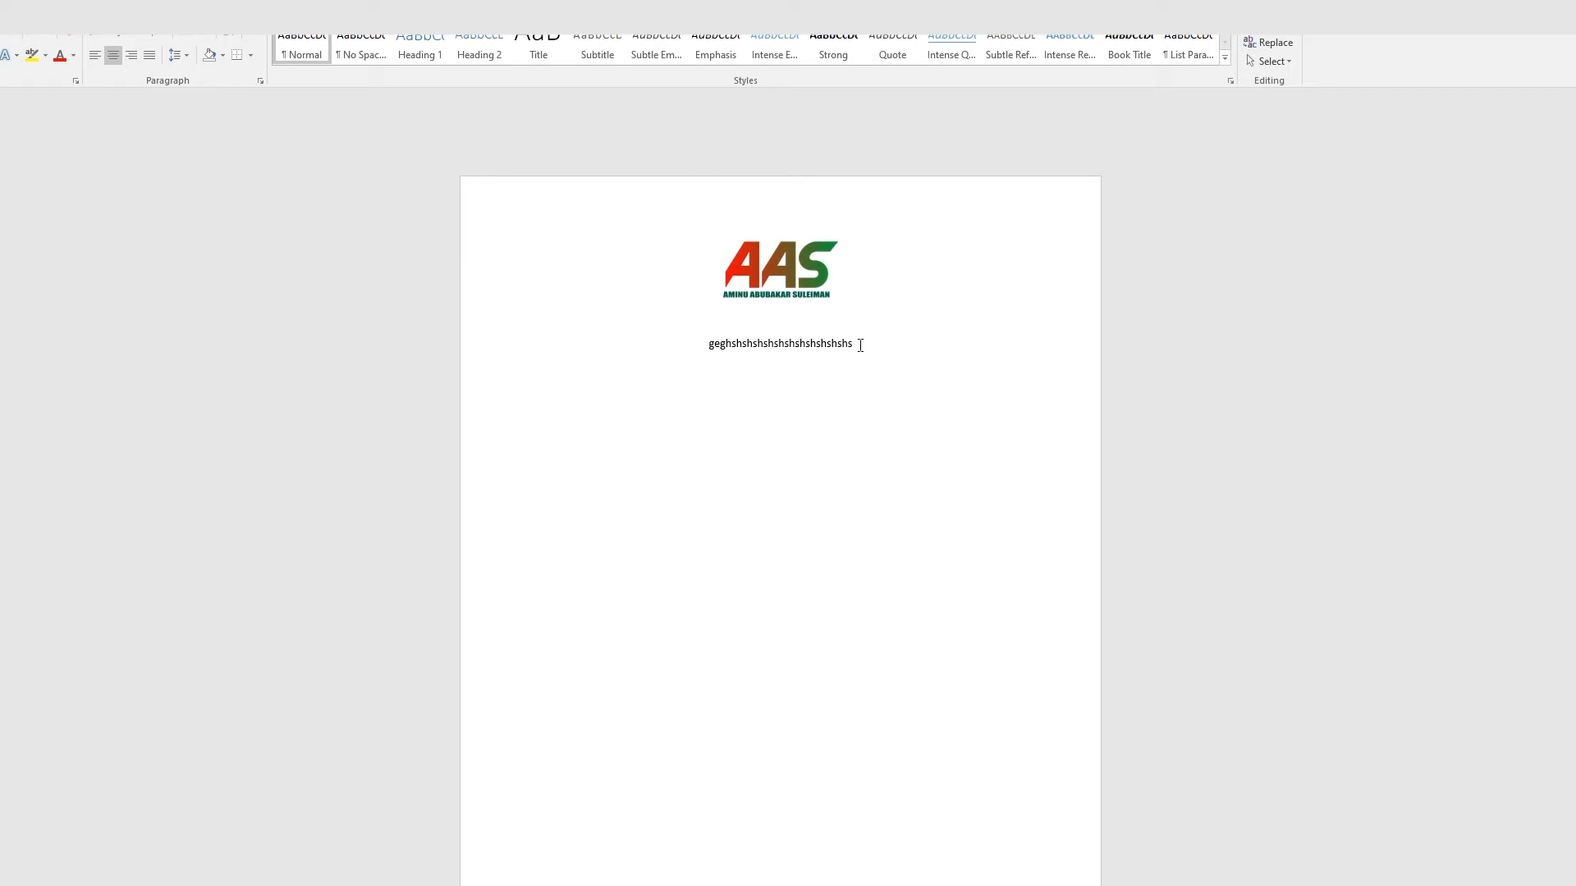
pyautogui.moveTo(861, 345); pyautogui.dragTo(664, 341)
pyautogui.press('BackSpace')
pyautogui.press('BackSpace')
pyautogui.click(288, 78)
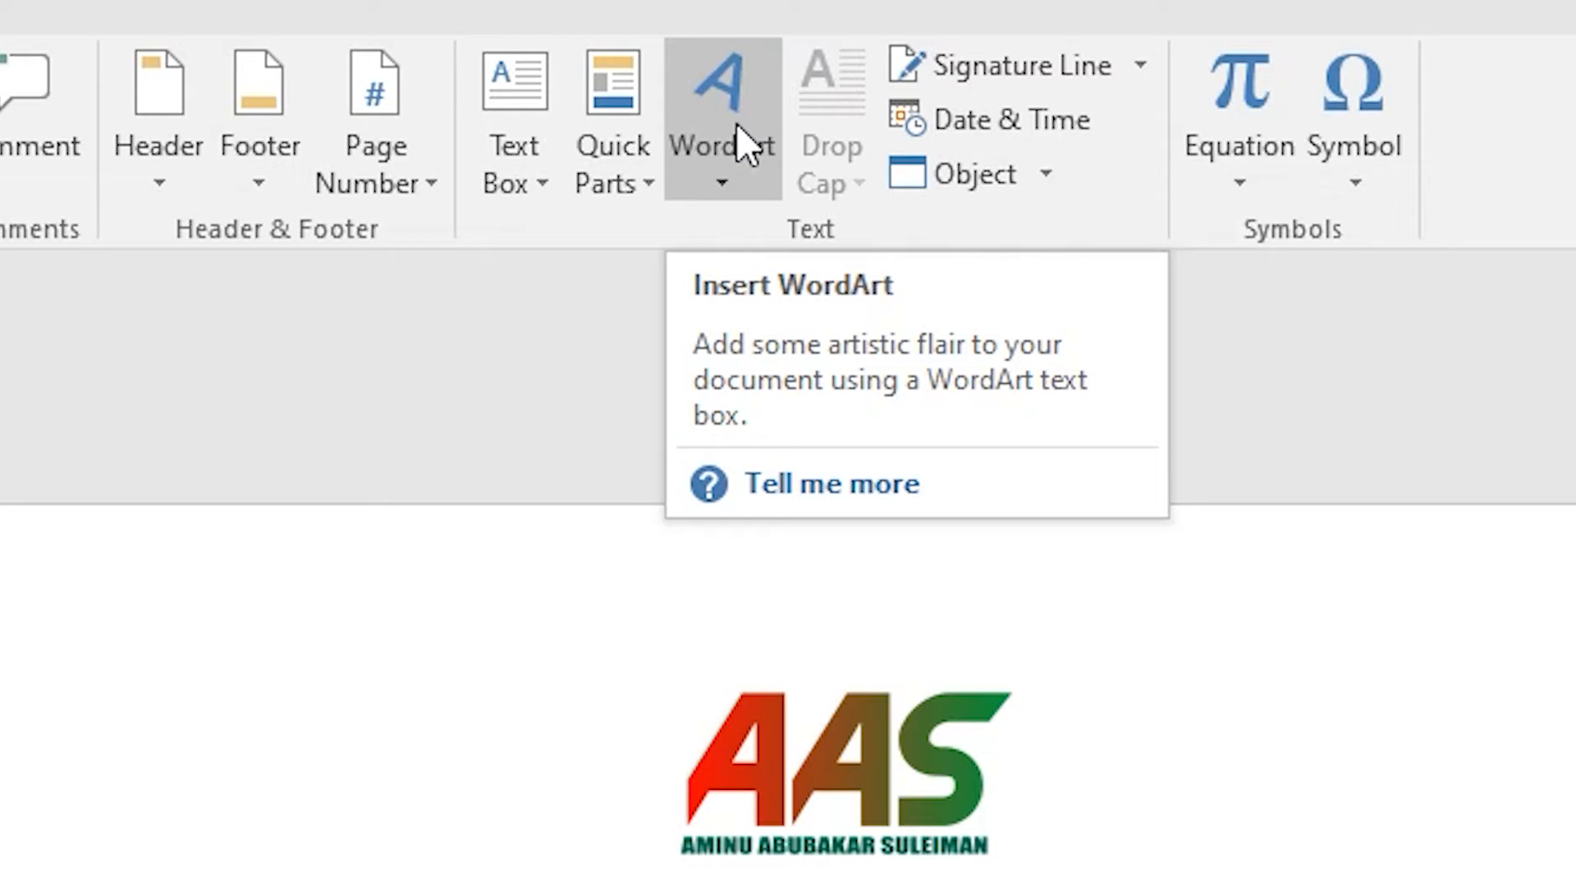
# Step: Add WordArt in the first plain black style and center it just below the logo
pyautogui.click(736, 123)
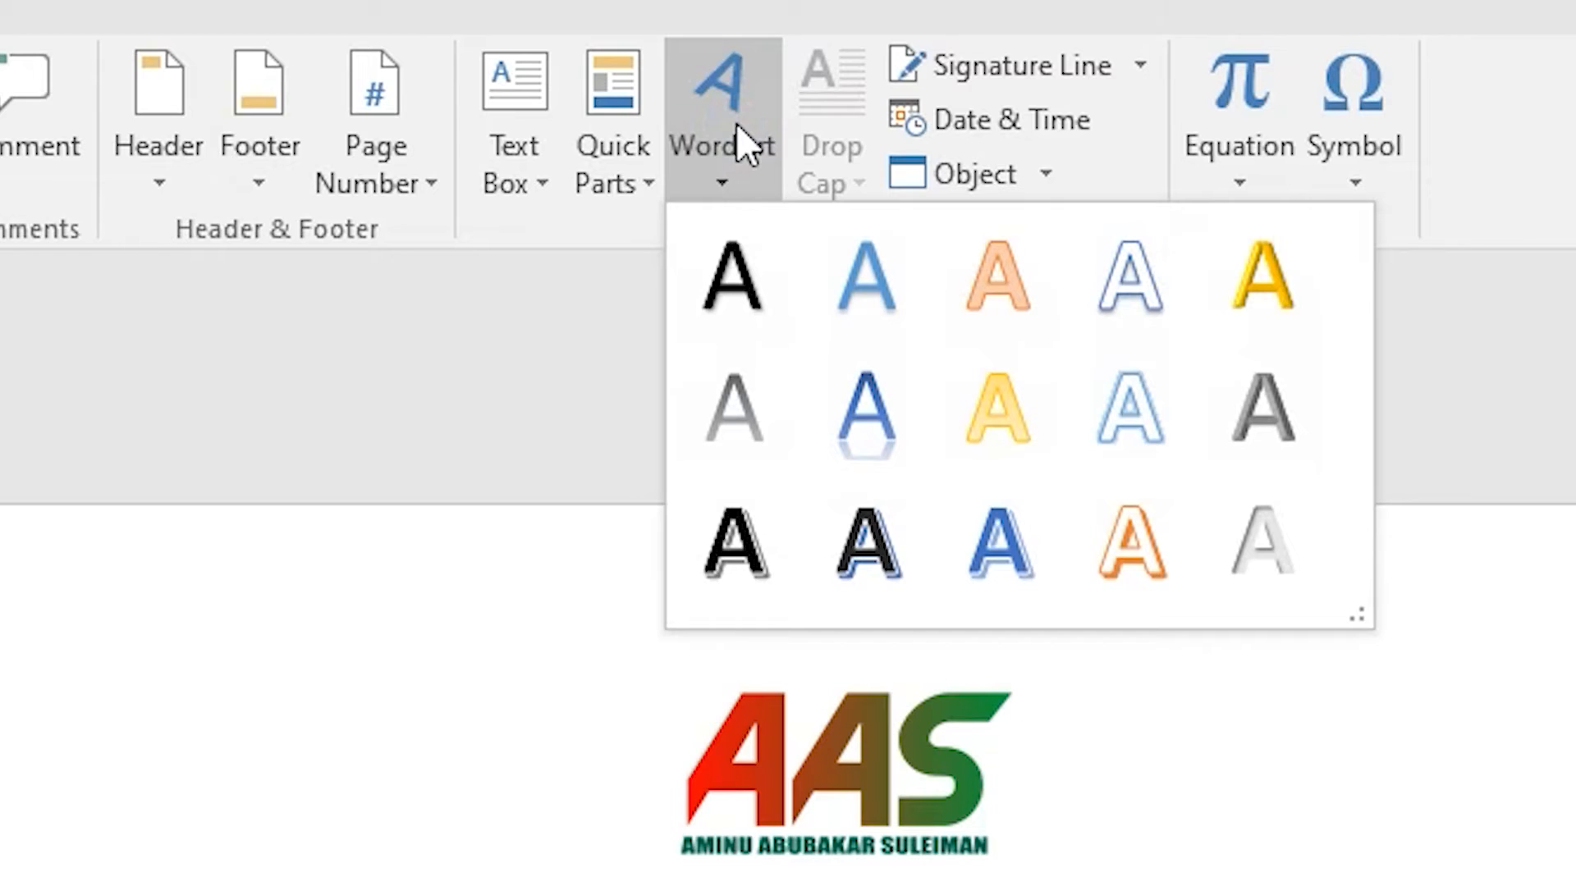
pyautogui.click(736, 291)
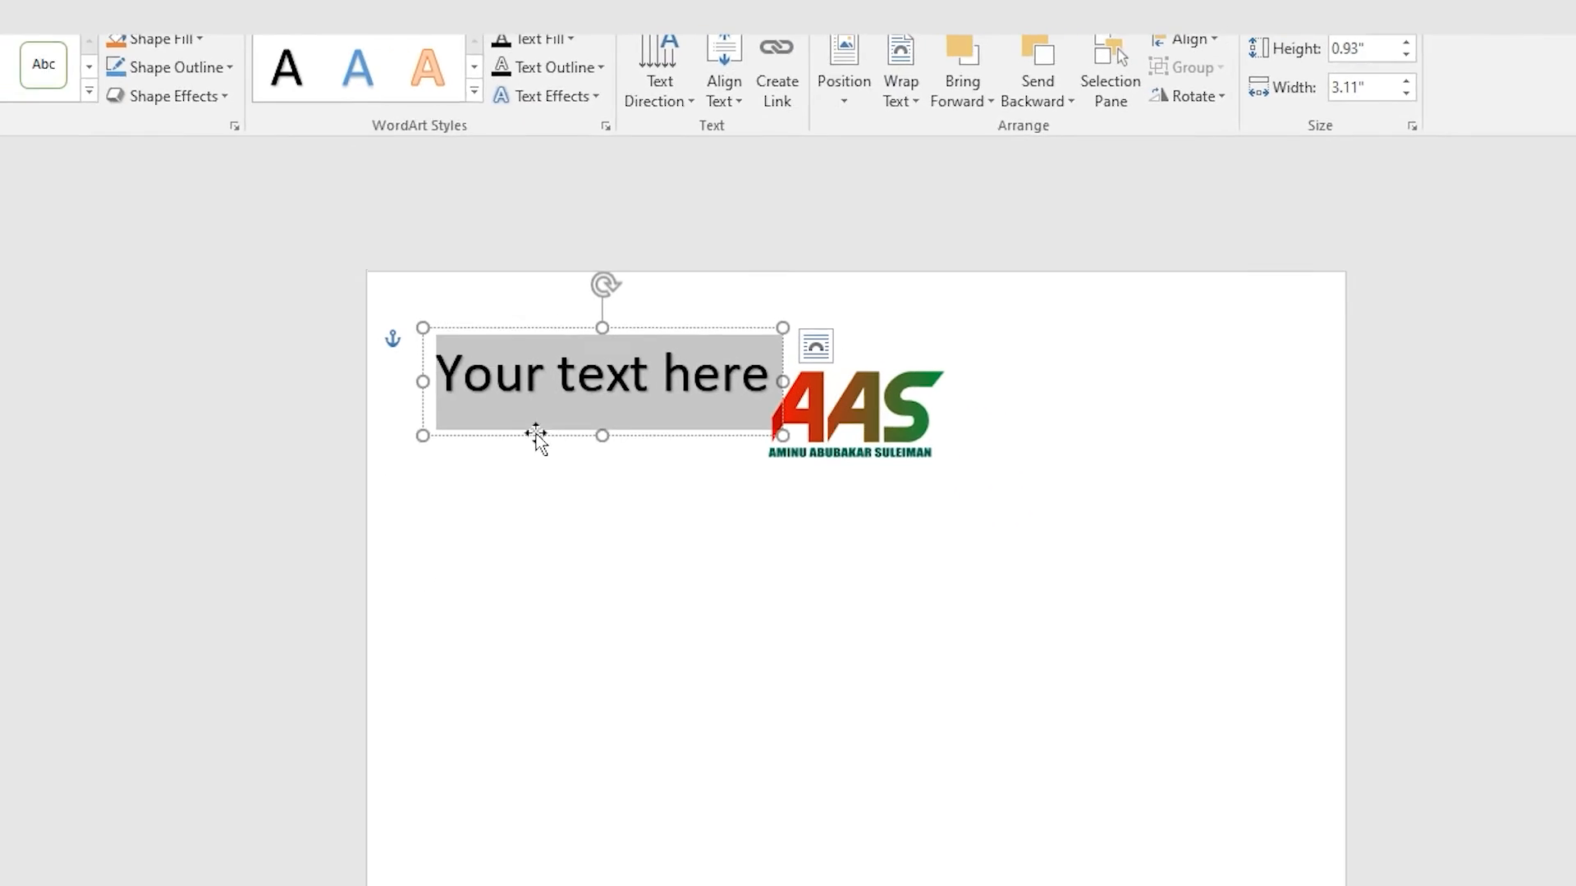
pyautogui.moveTo(661, 331); pyautogui.dragTo(809, 482)
pyautogui.moveTo(821, 379); pyautogui.dragTo(902, 344)
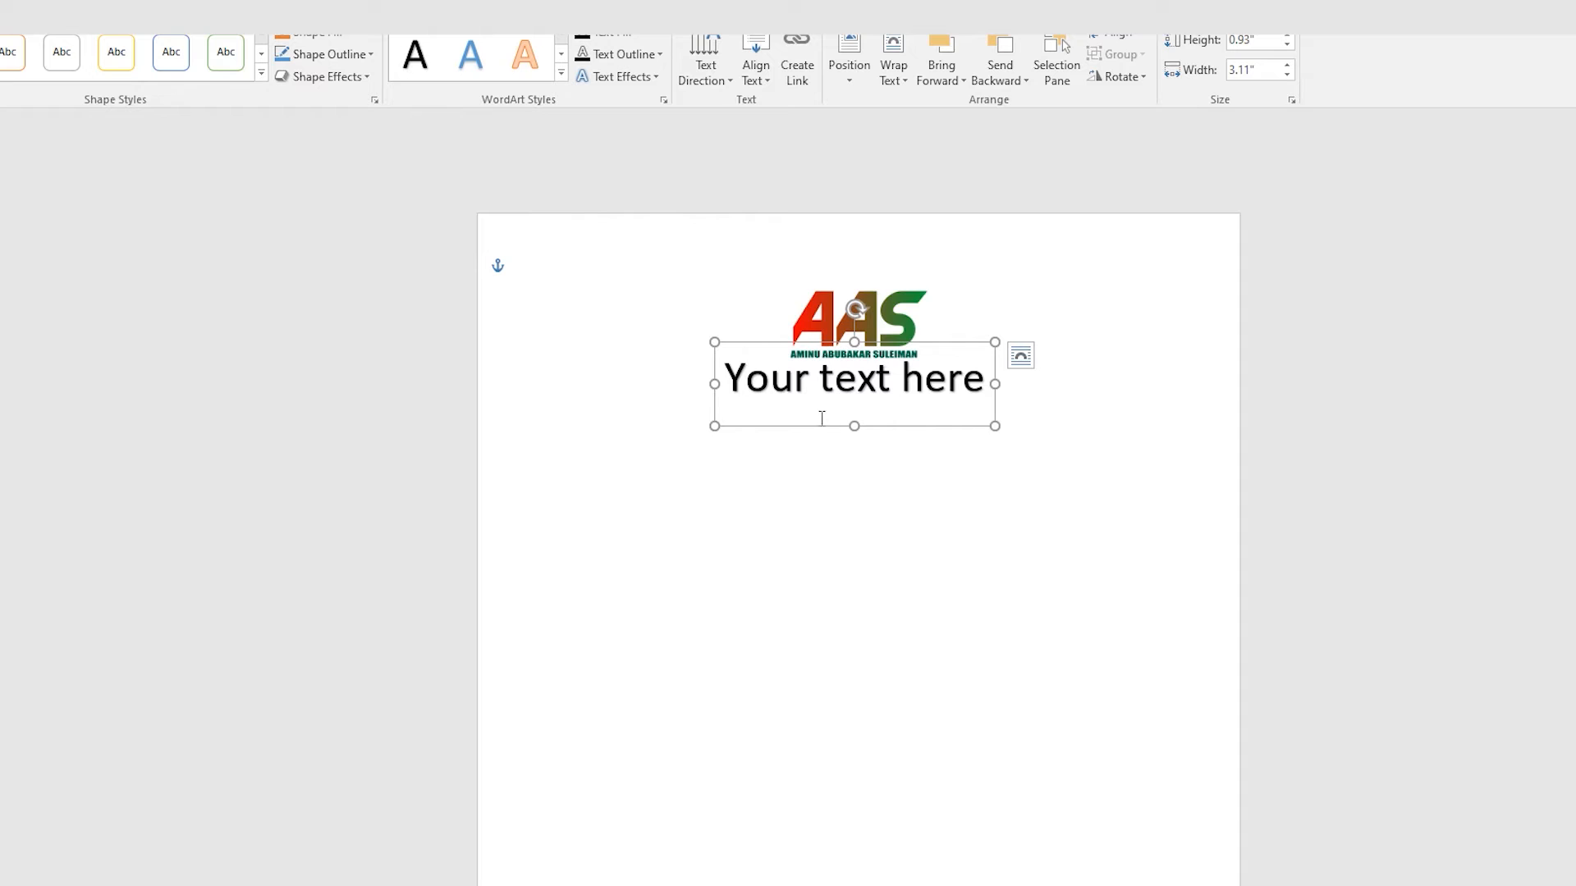
# Step: Replace the WordArt placeholder with 'AAS BUSINESS ENTERPRISE'
pyautogui.doubleClick(868, 371)
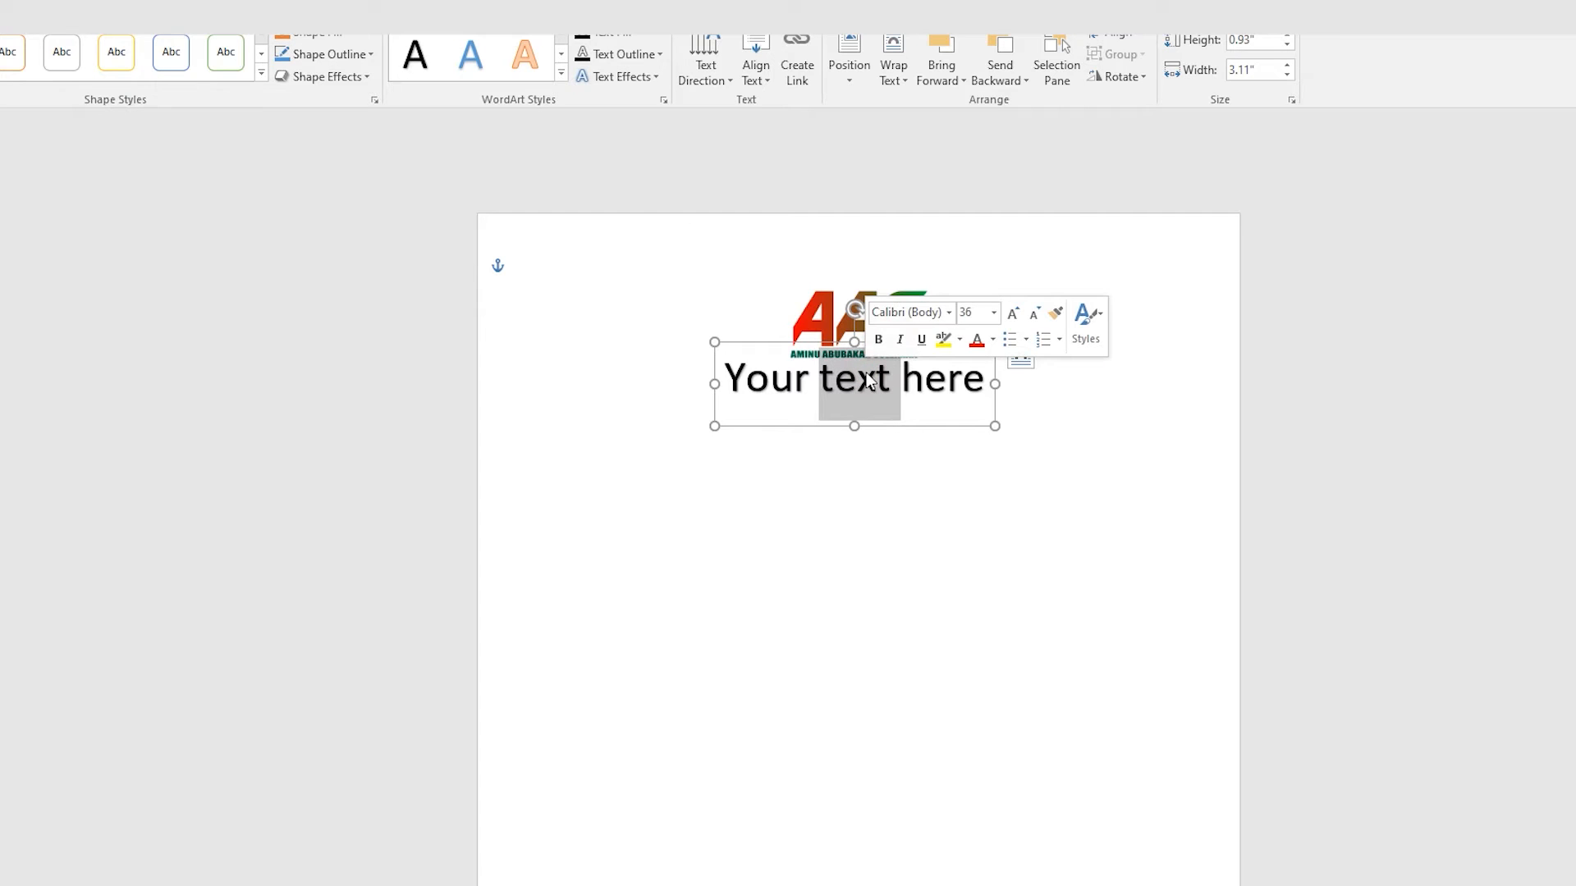
pyautogui.tripleClick(868, 375)
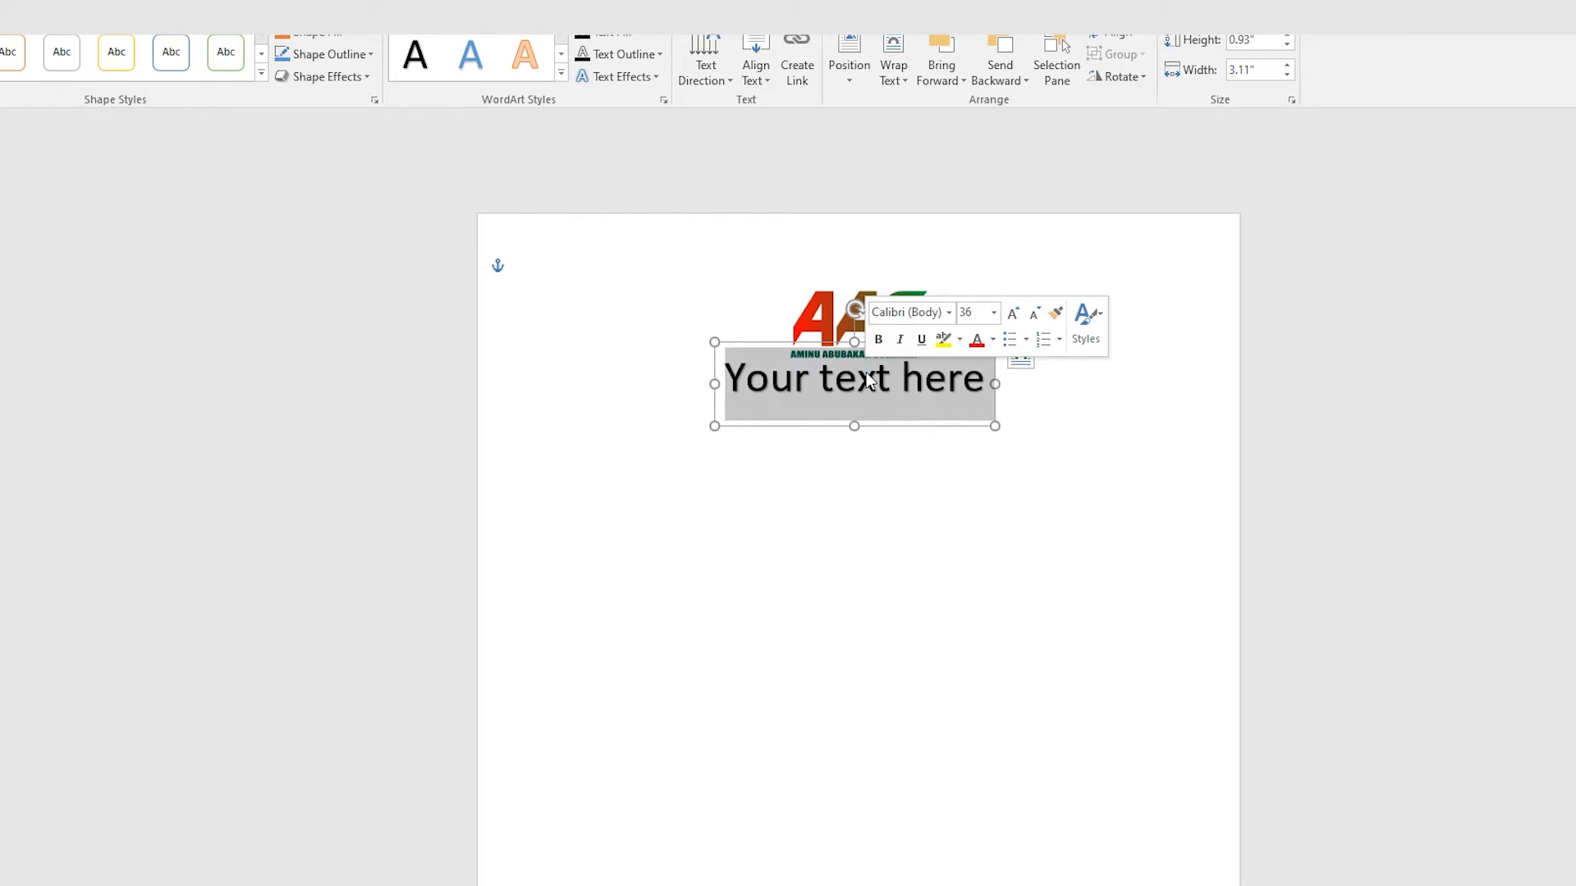
pyautogui.write('A')
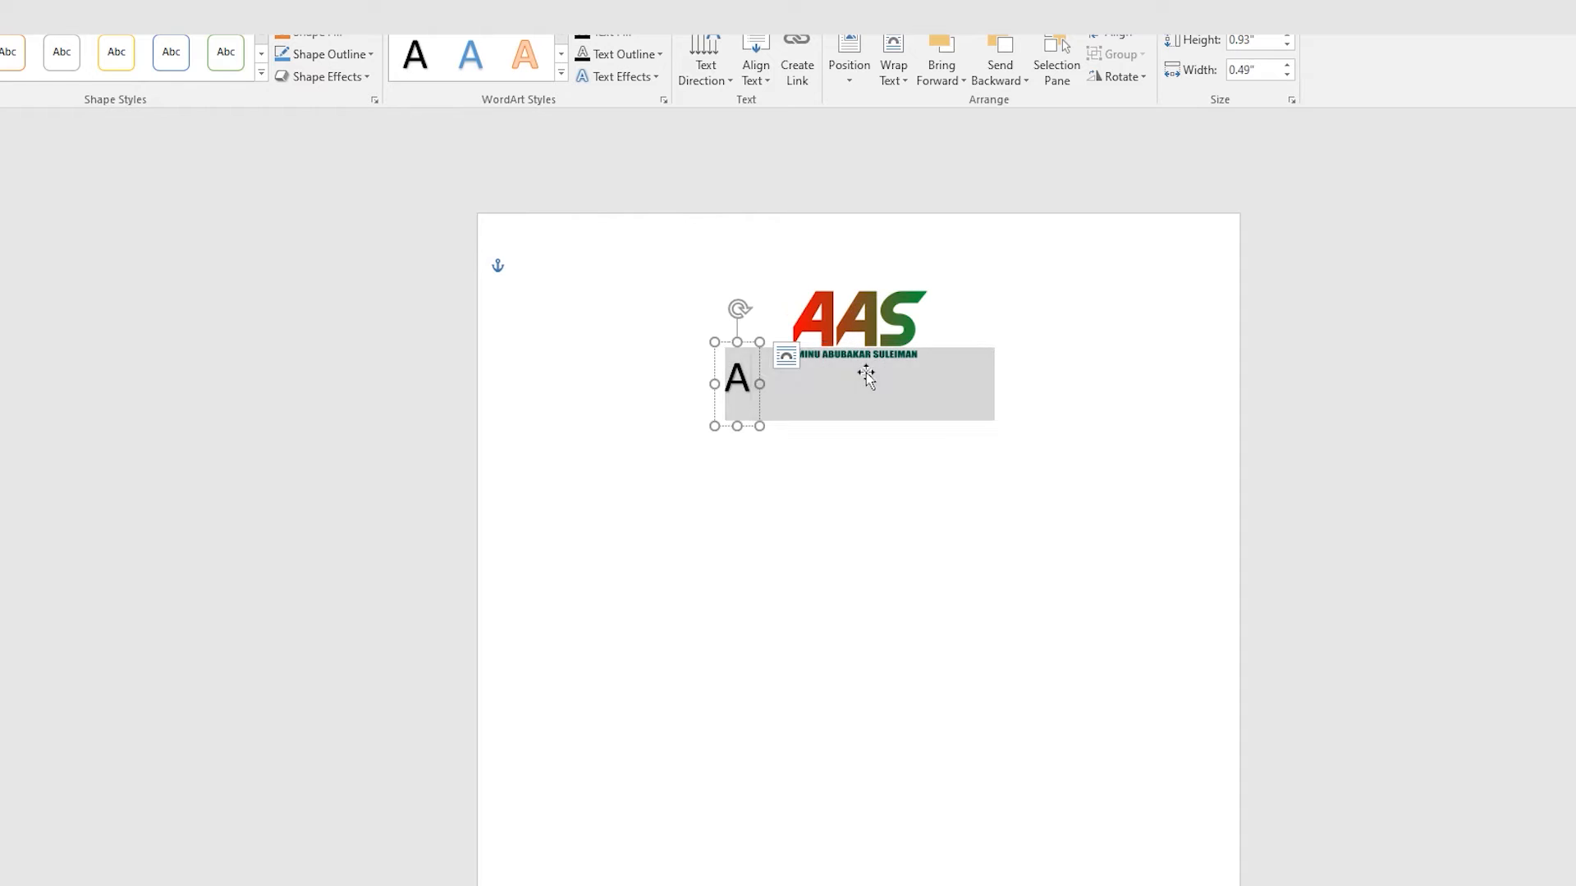
pyautogui.write('AS B')
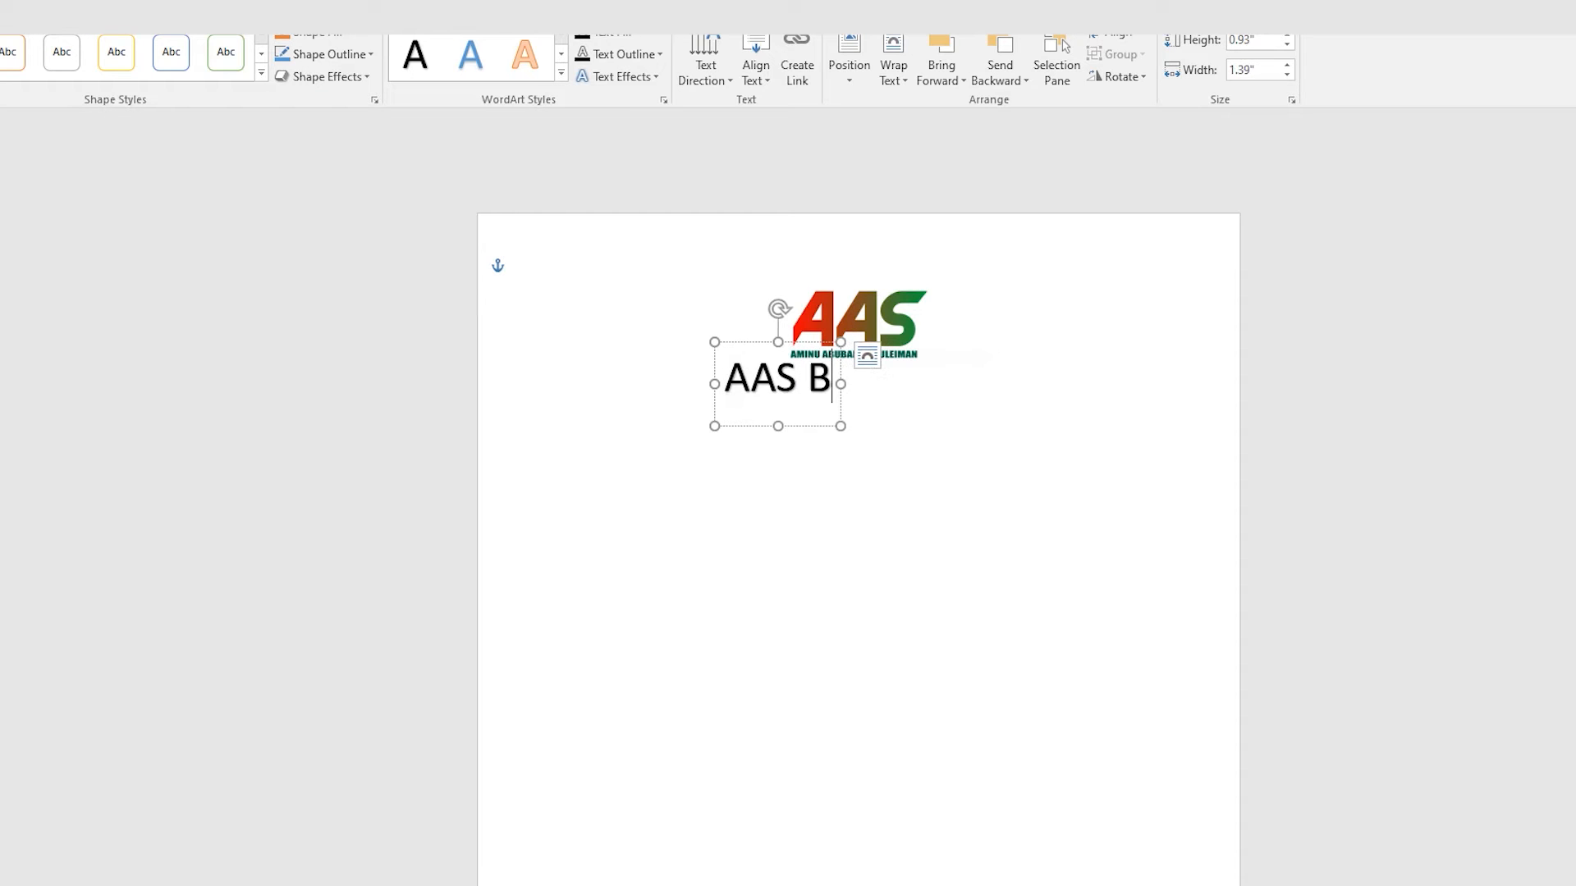
pyautogui.write('USINESS E')
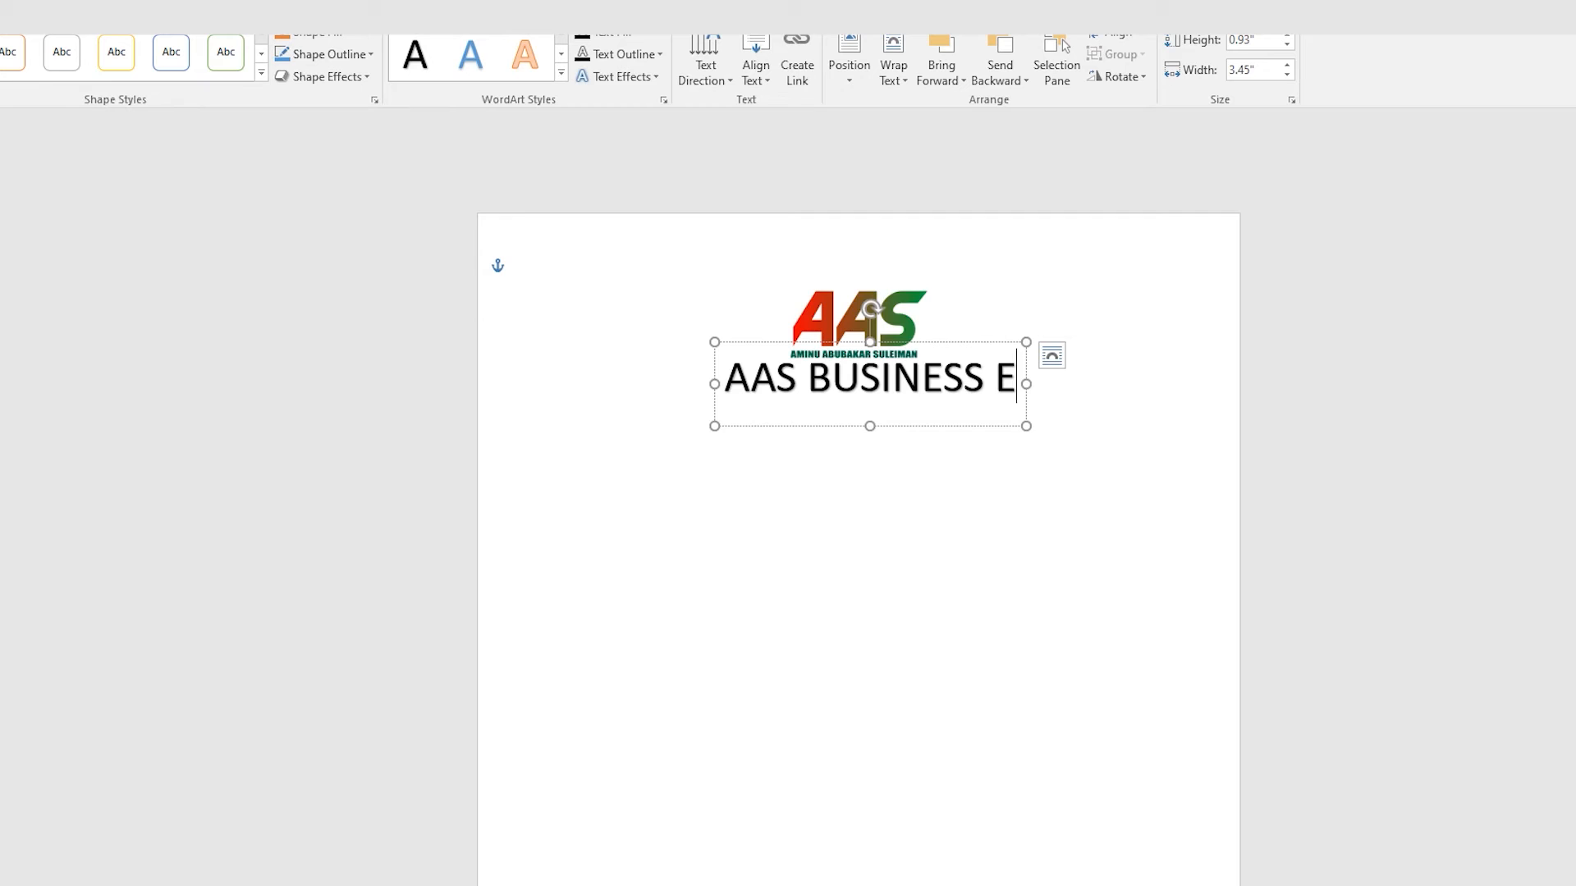
pyautogui.write('NTERPRISE')
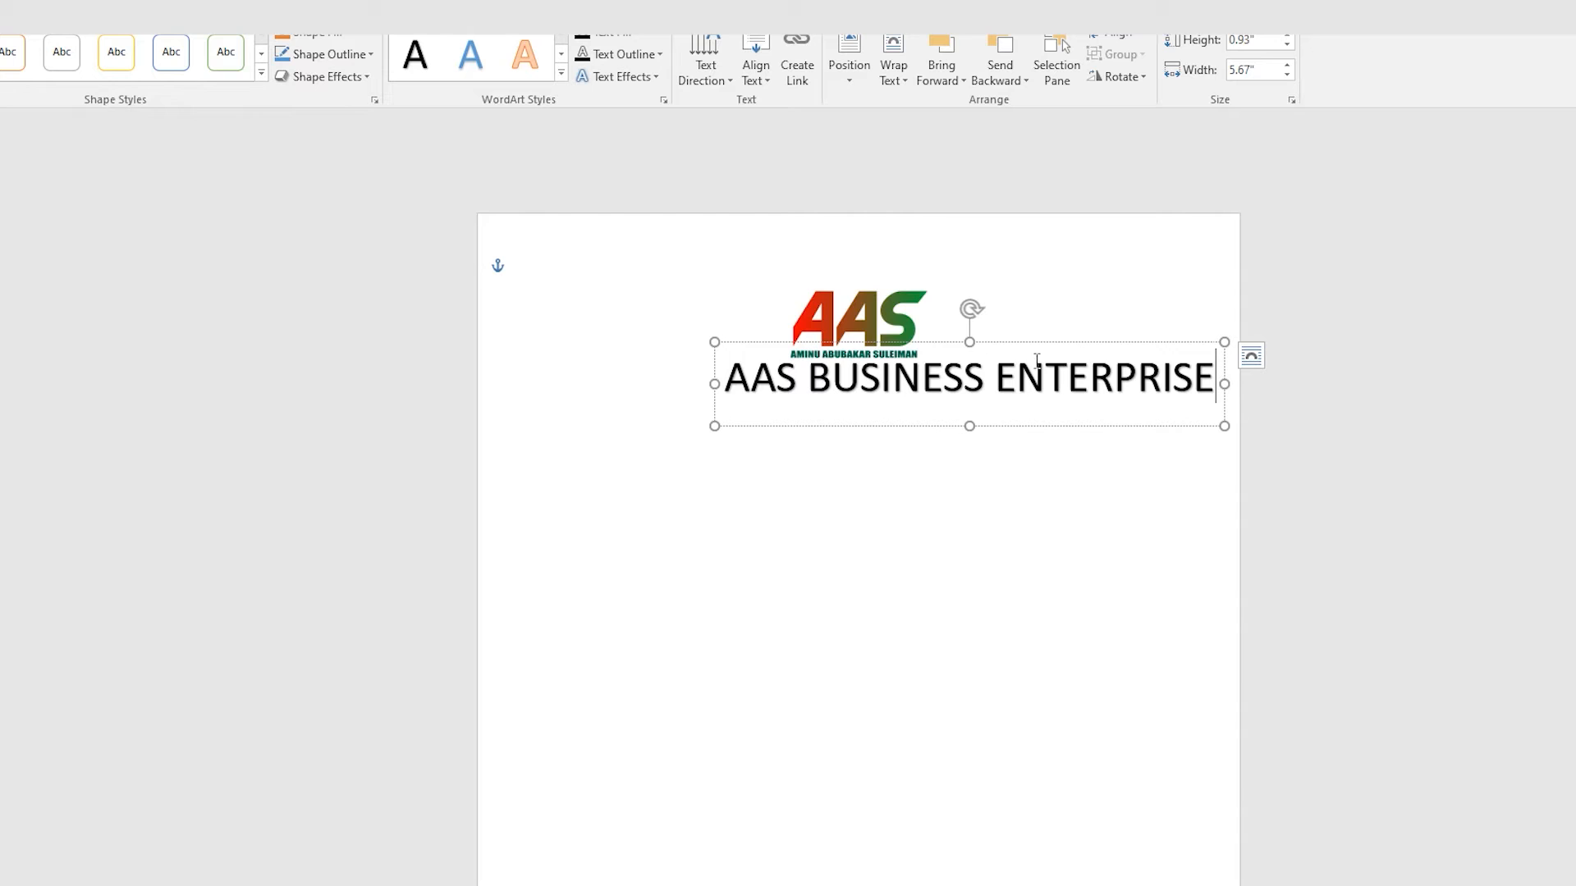
# Step: Reposition and resize the WordArt box to about 5.47" by 0.75" beneath the logo
pyautogui.moveTo(988, 340); pyautogui.dragTo(885, 339)
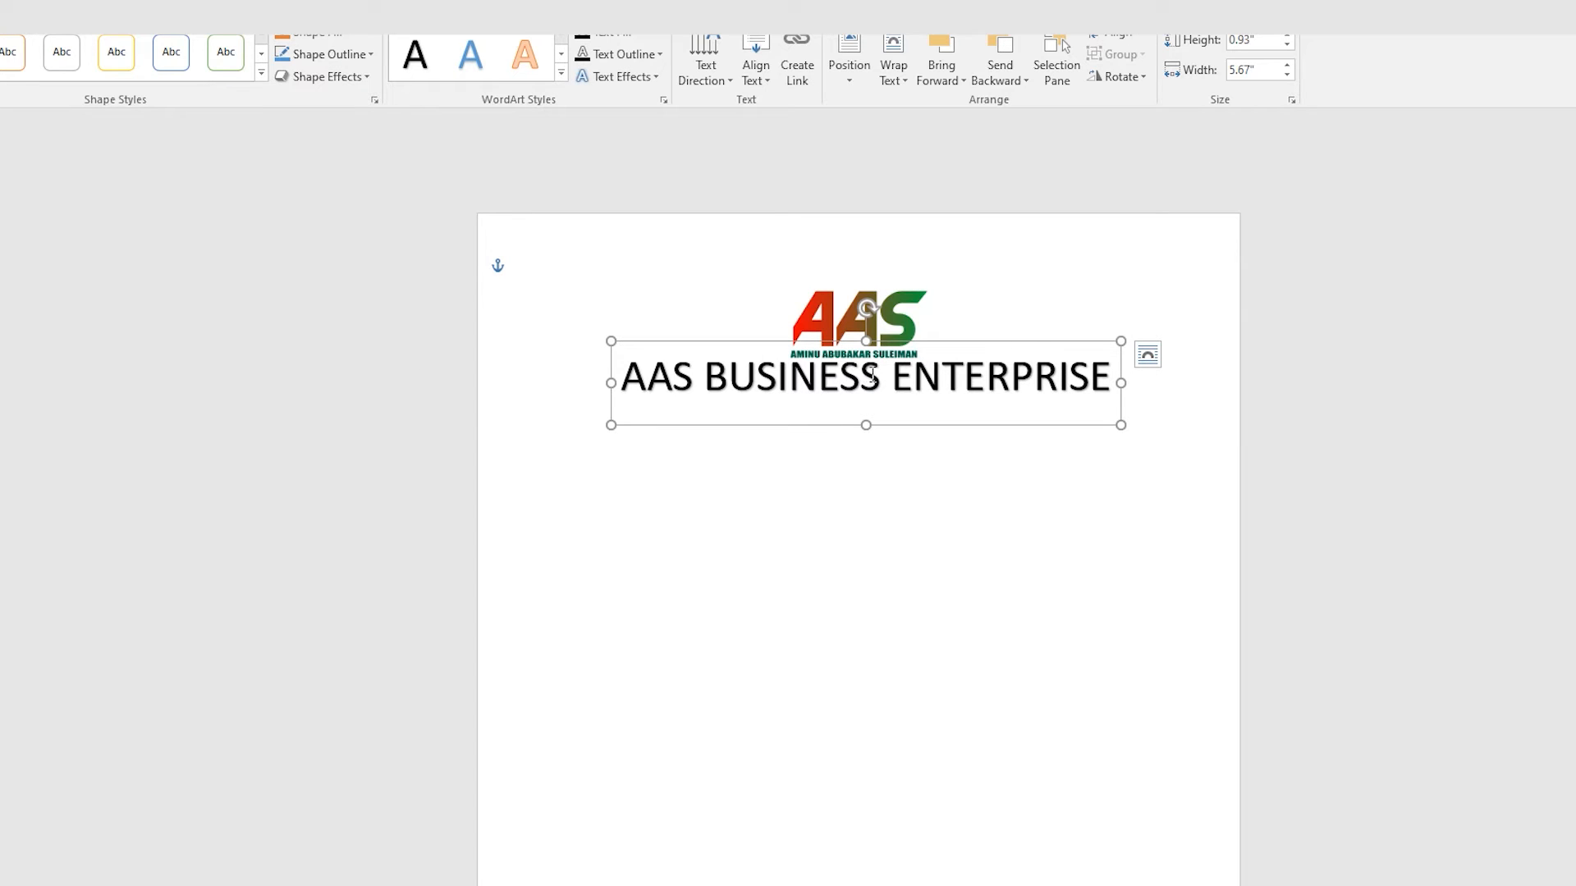
pyautogui.moveTo(1121, 424); pyautogui.dragTo(982, 400)
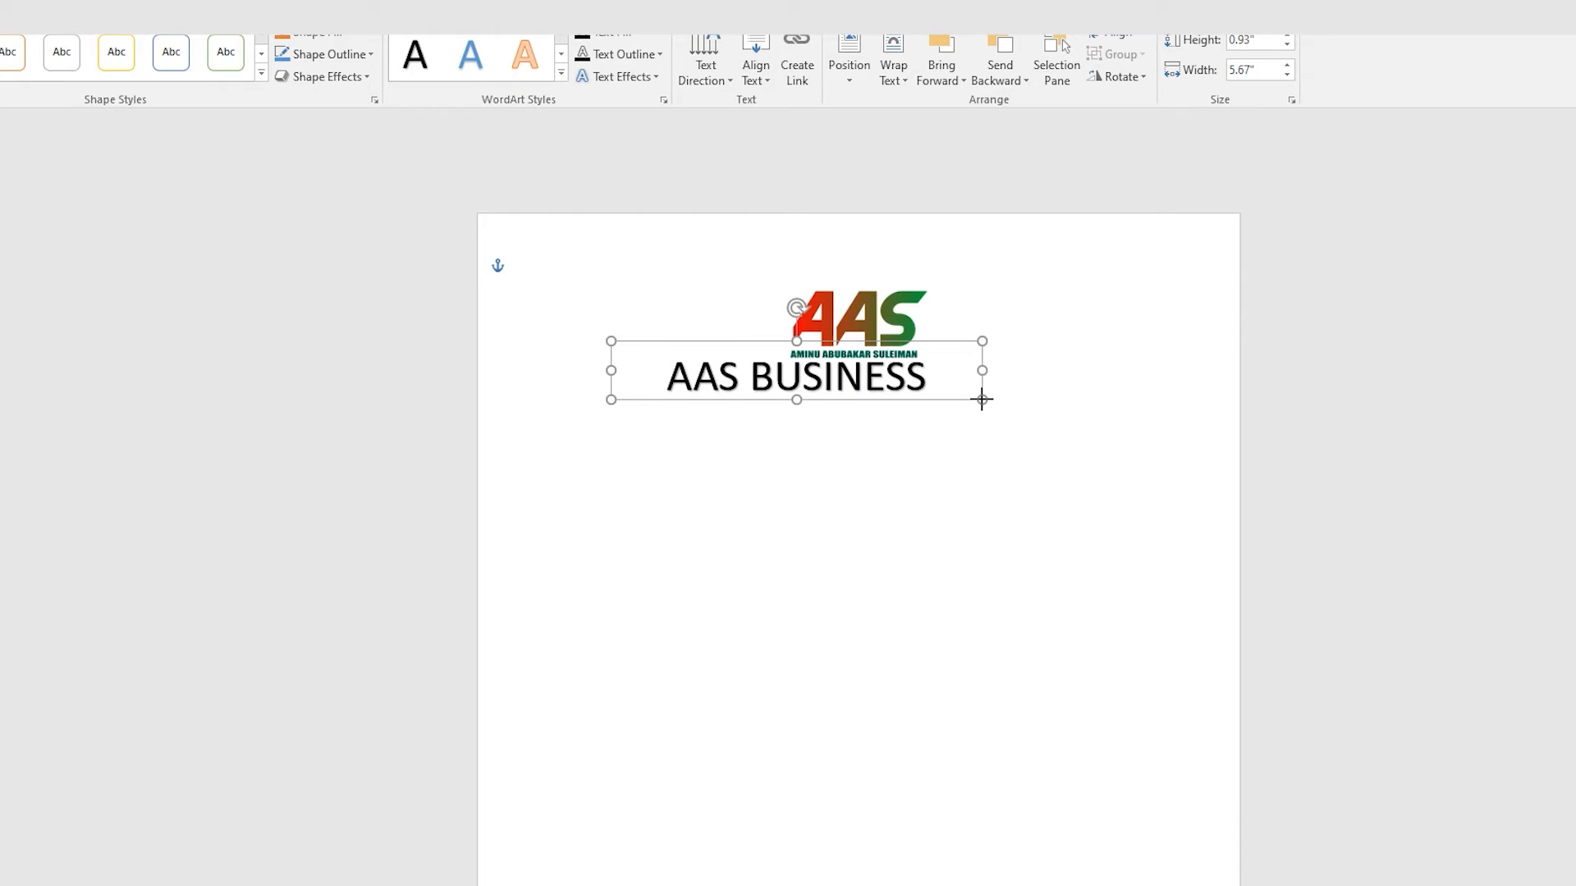
pyautogui.moveTo(982, 400); pyautogui.dragTo(1098, 413)
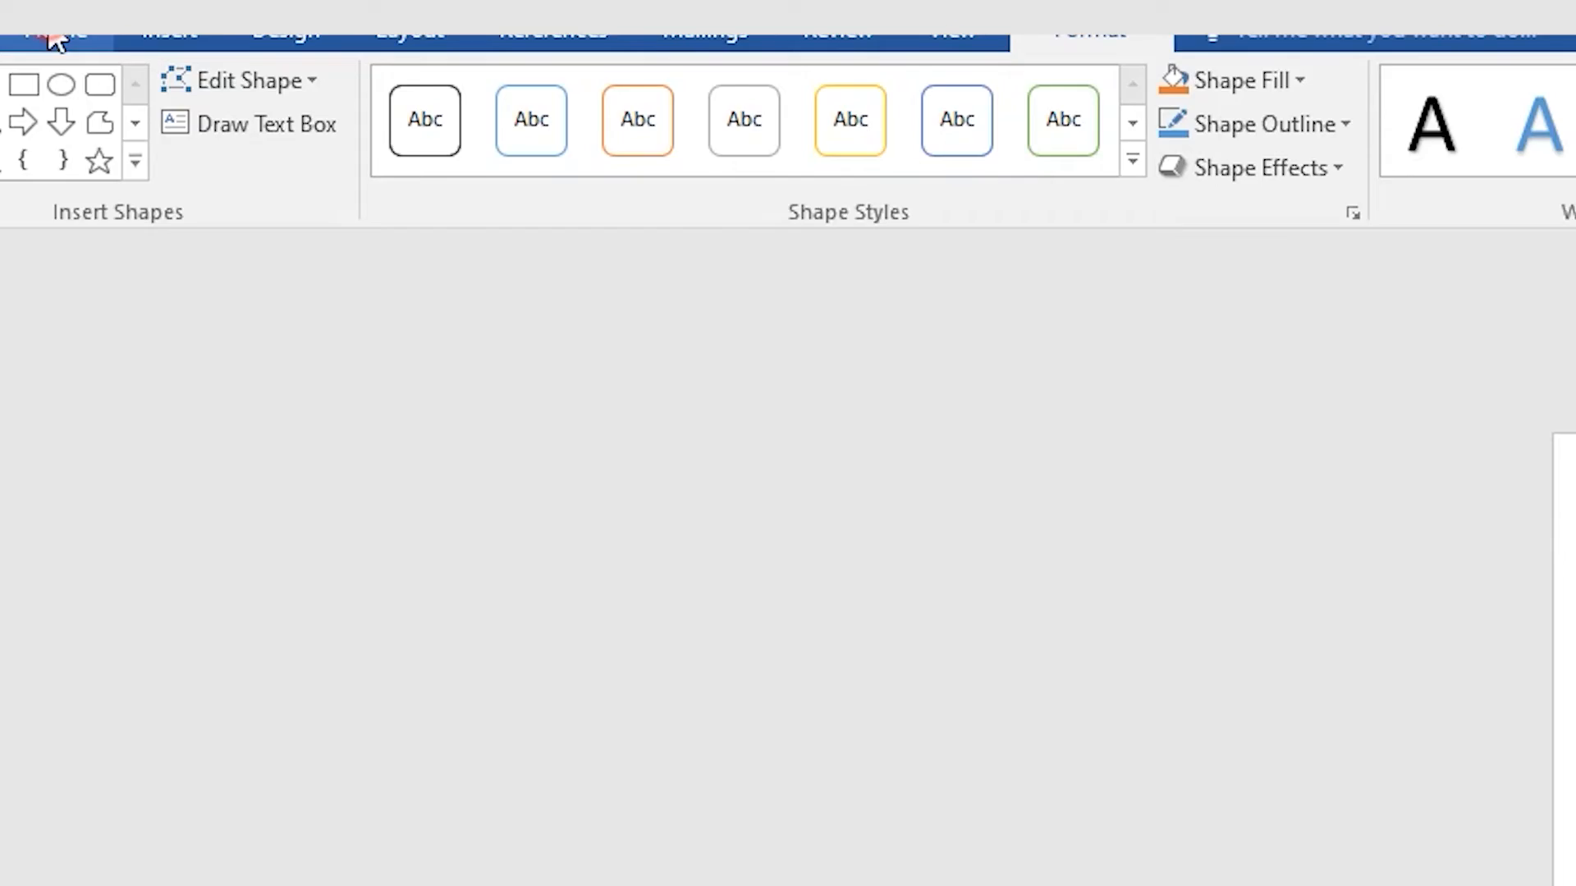
pyautogui.click(214, 45)
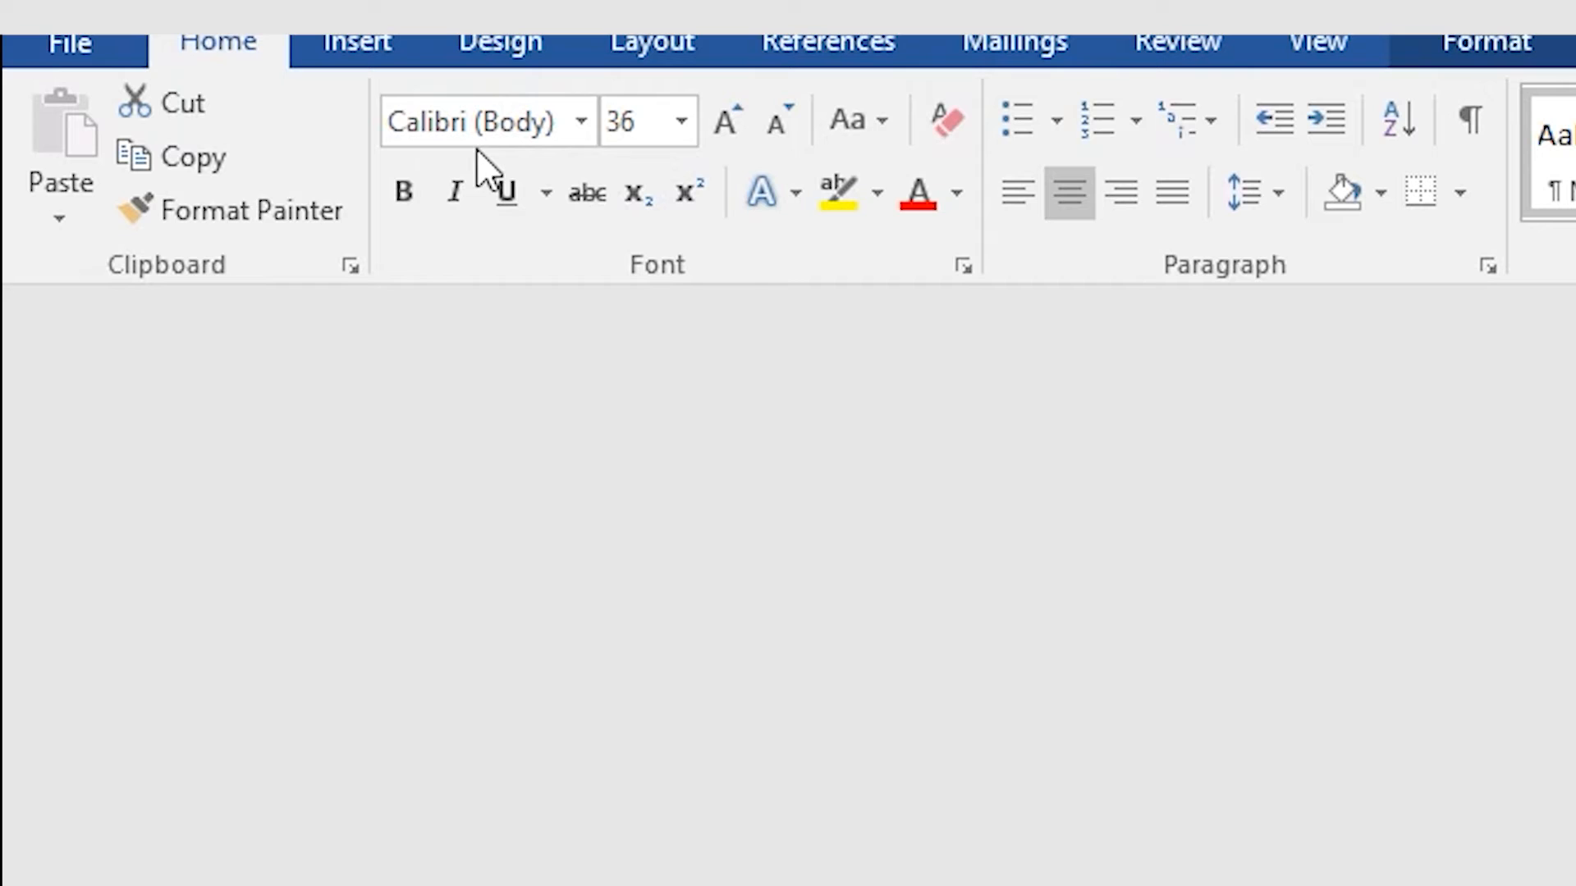
# Step: Set the WordArt text to 20 pt and align its box on the center guide under the logo
pyautogui.click(679, 128)
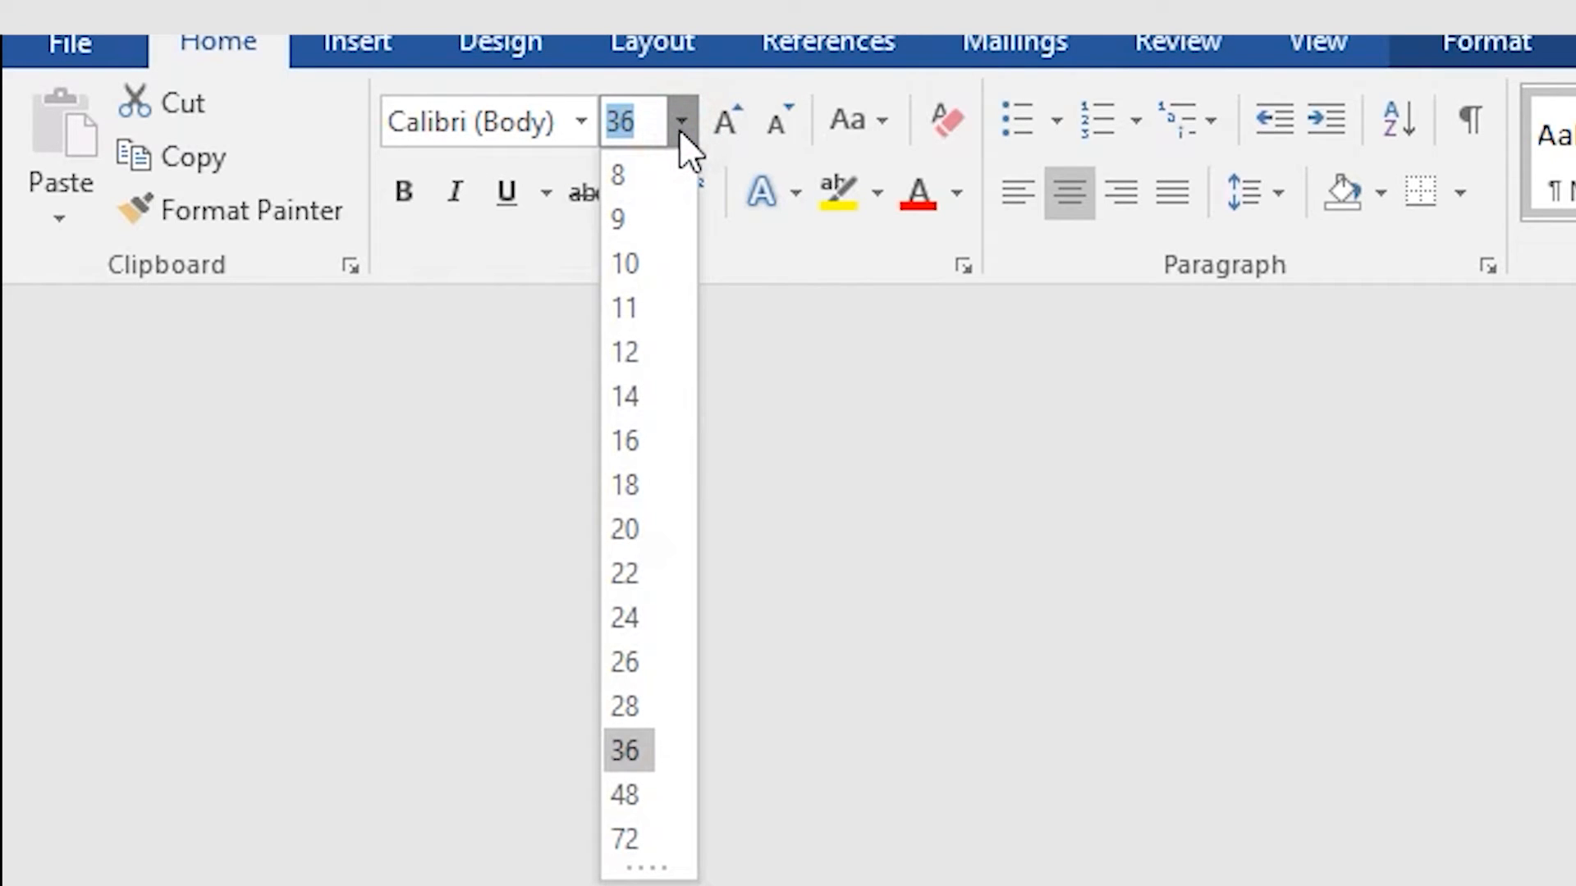
pyautogui.click(640, 546)
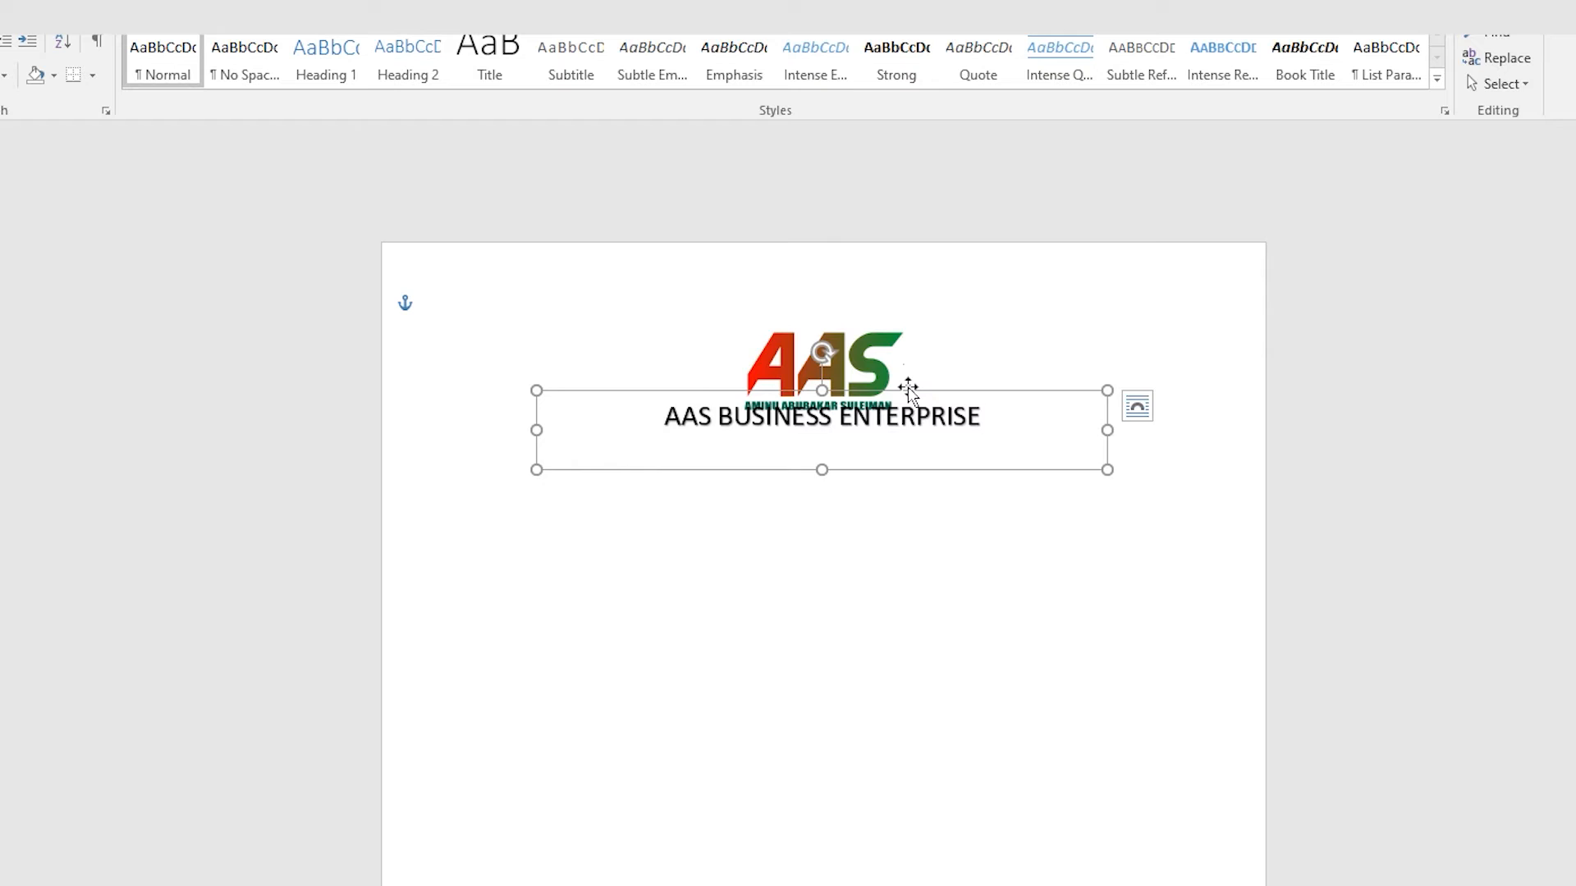
pyautogui.moveTo(907, 398); pyautogui.dragTo(916, 395)
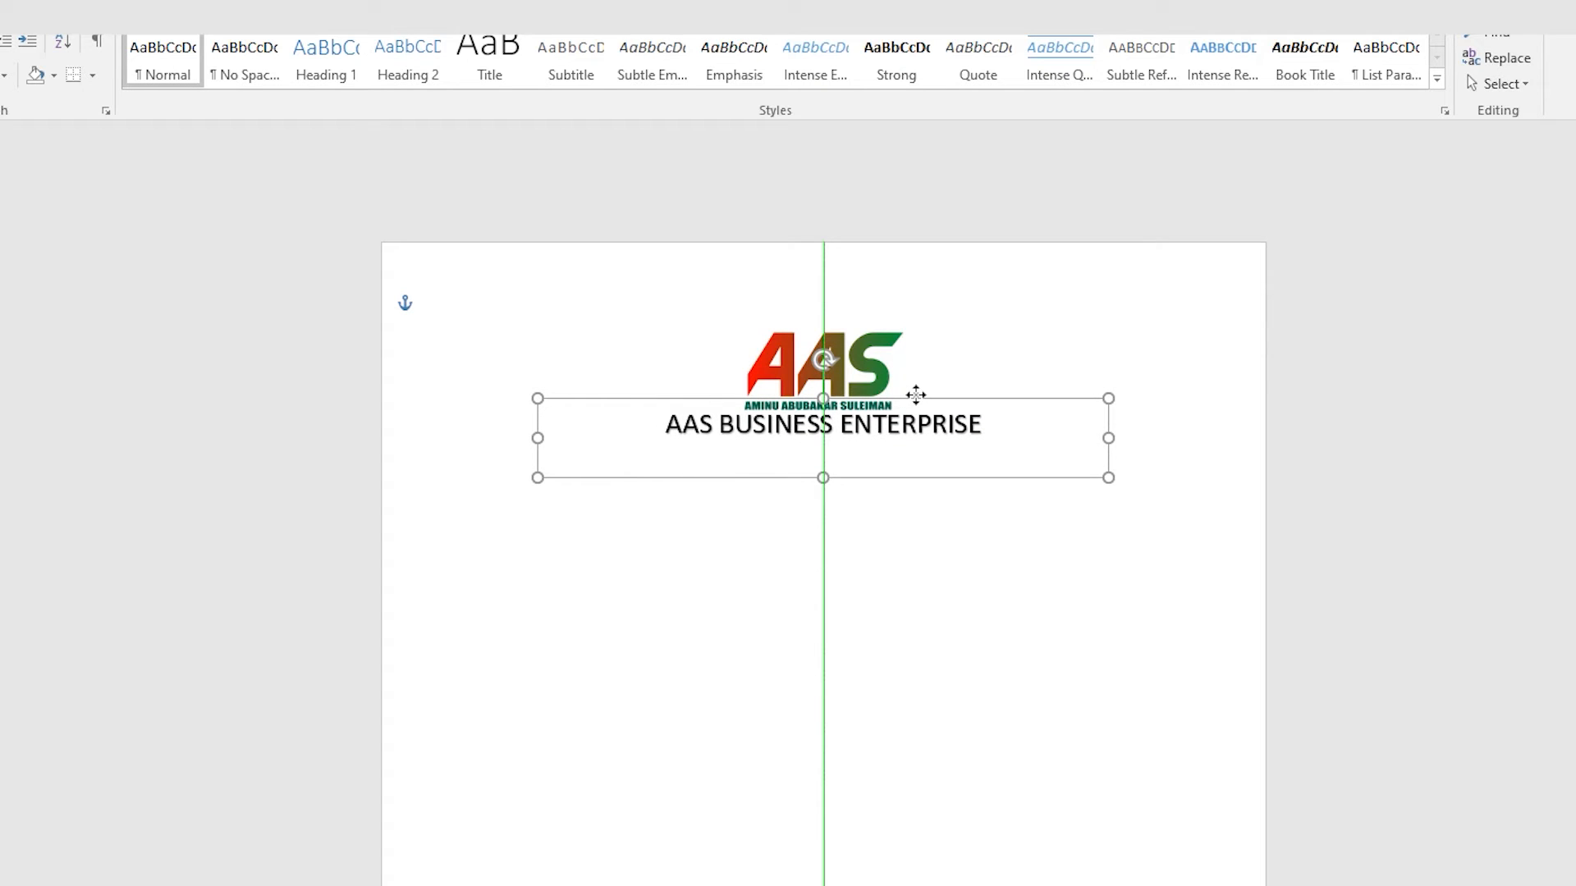
pyautogui.click(952, 557)
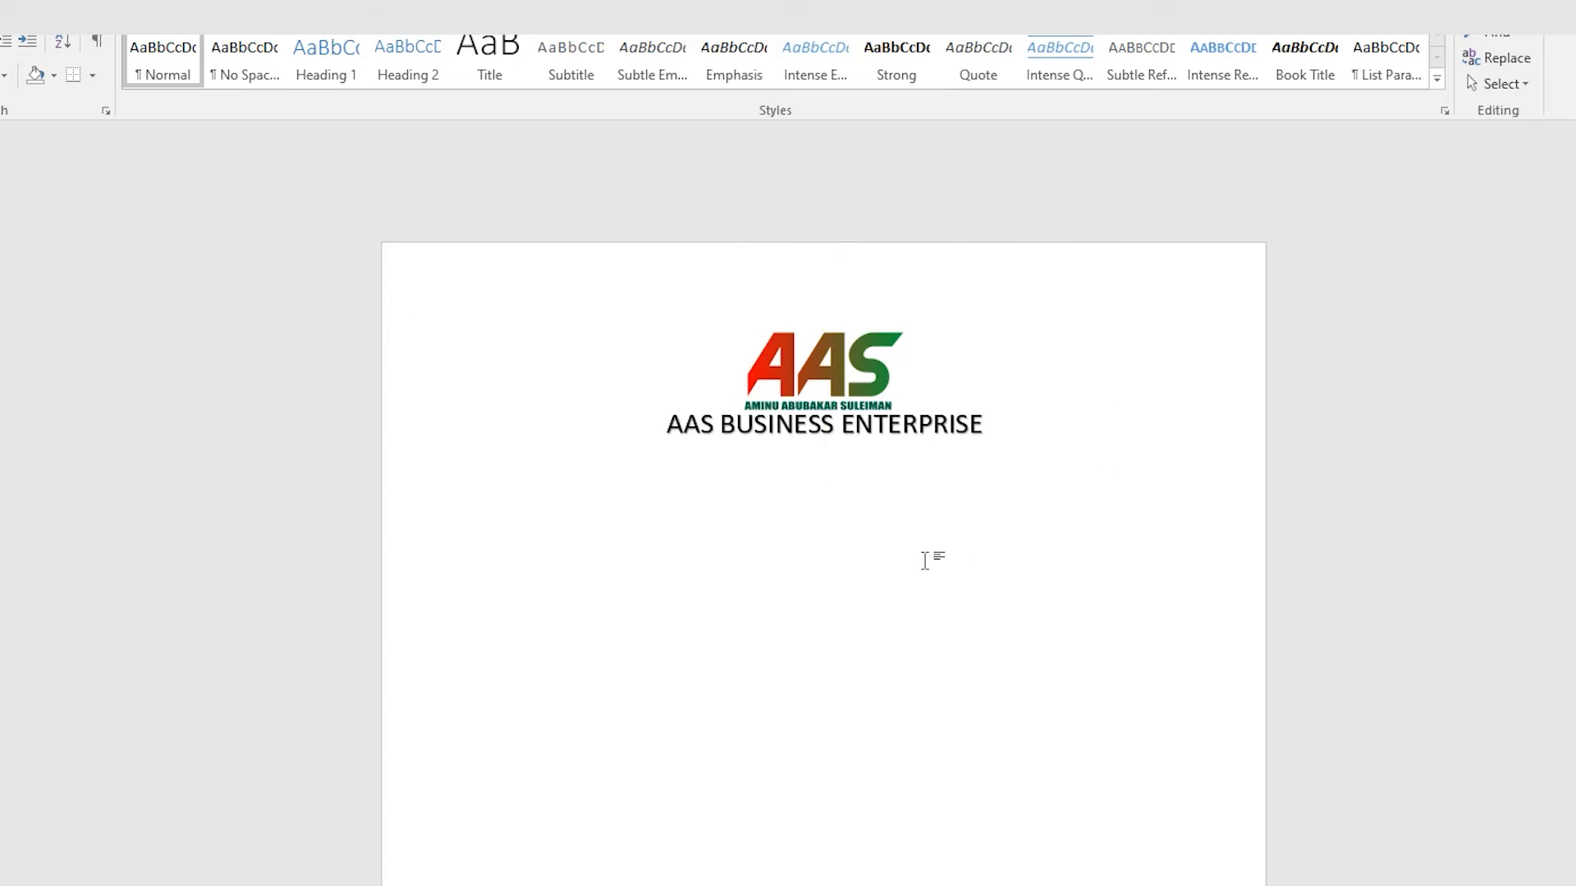
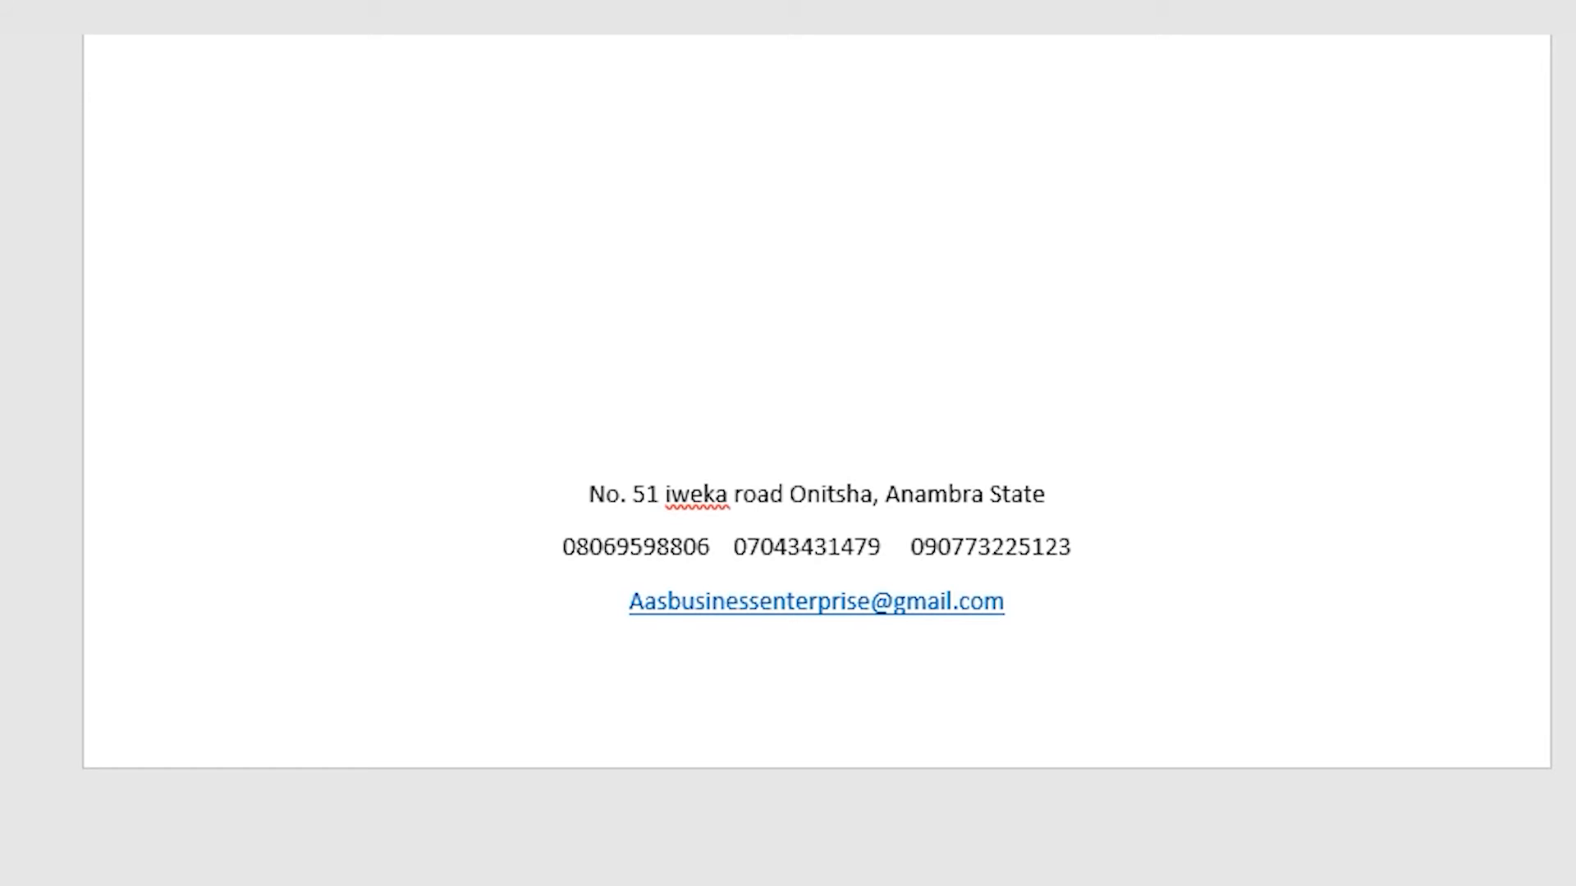
# Step: Type a Facebook line with the business's handle below the footer e-mail
pyautogui.write('Facebook')
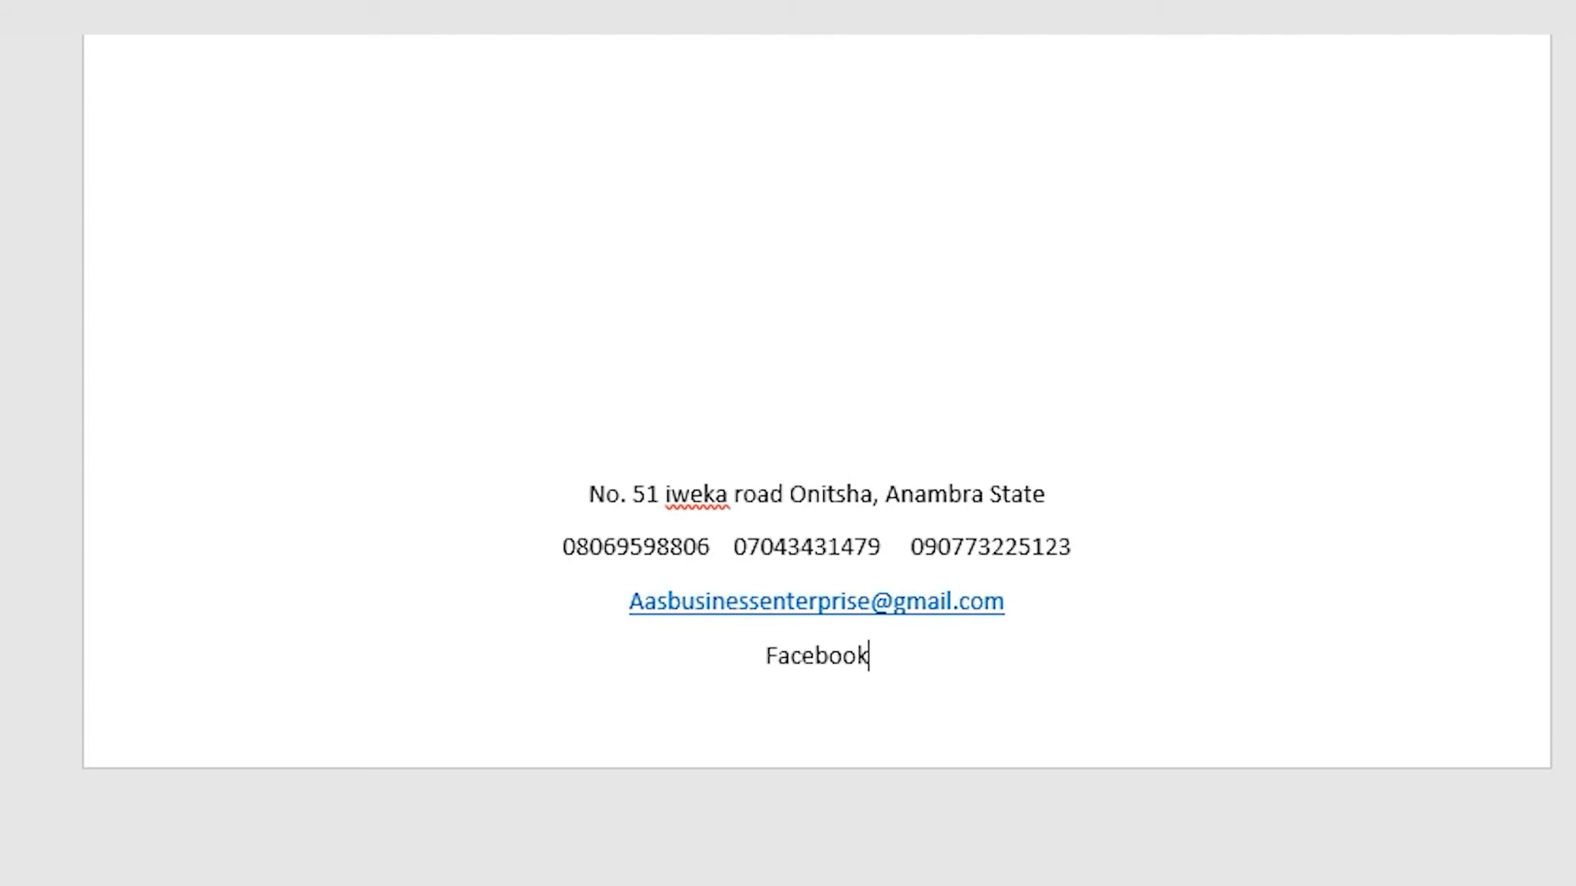
pyautogui.write(' @AAS')
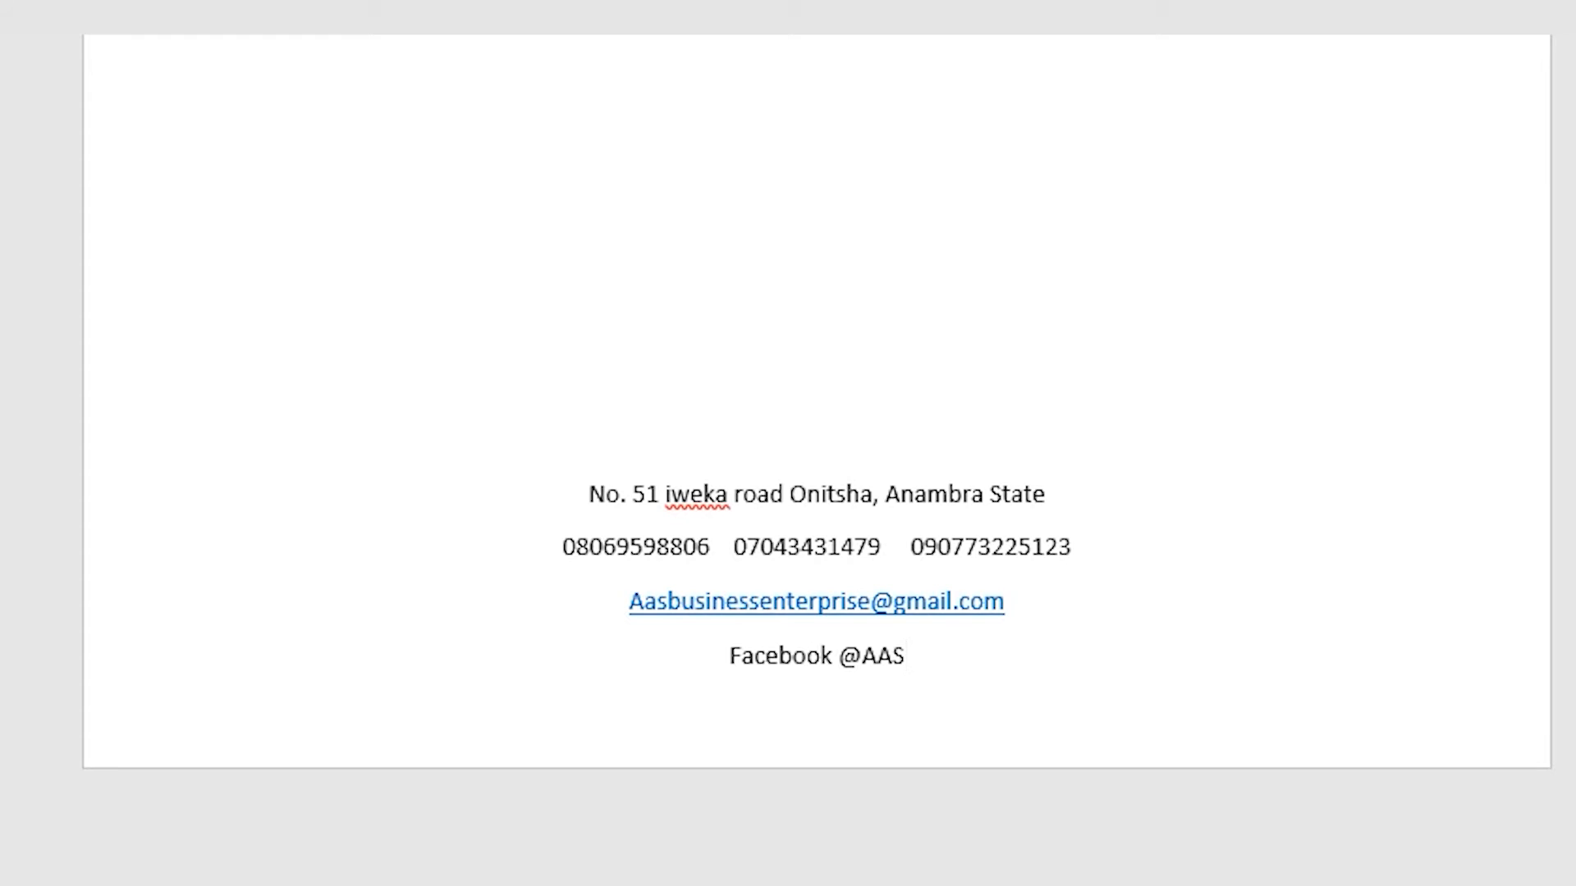
pyautogui.write('BE')
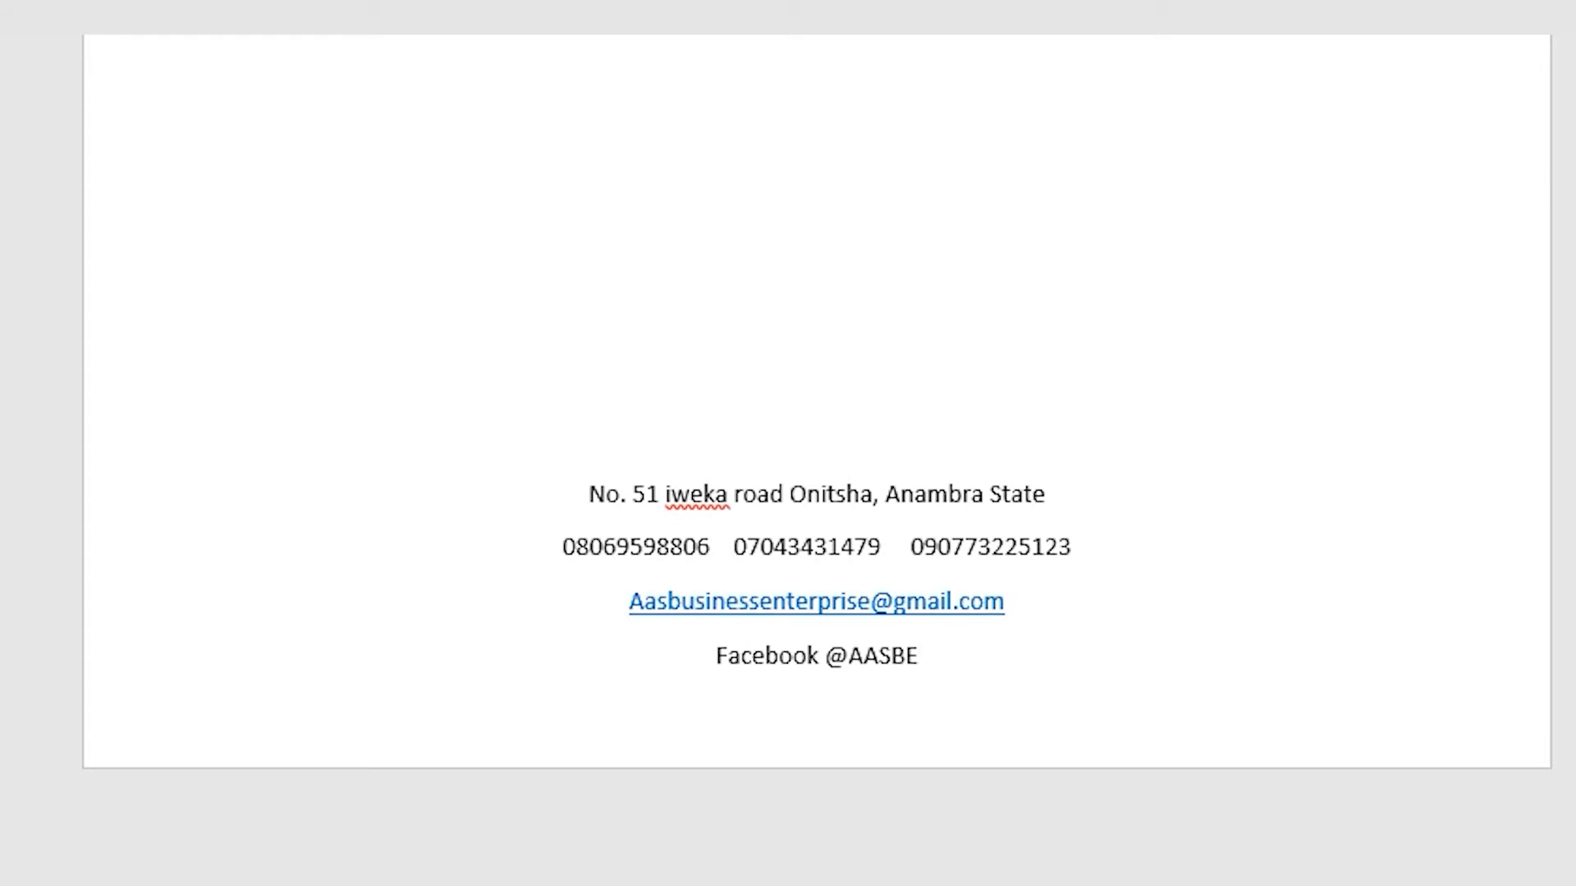
# Step: Complete the Facebook handle and add the business's Instagram handle beside it, fixing typos
pyautogui.write('N')
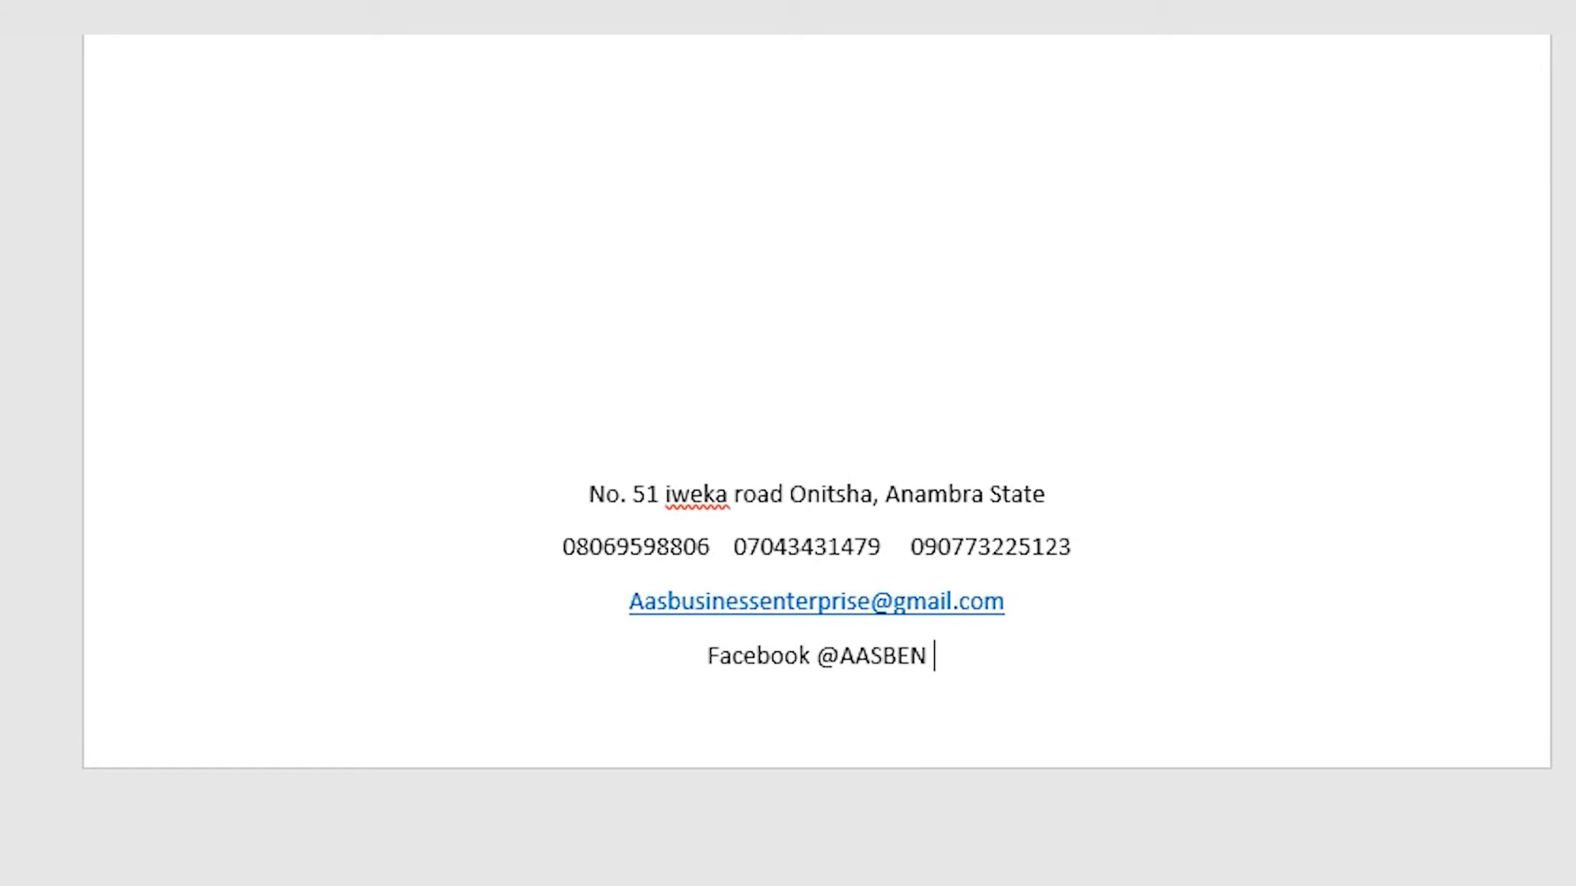
pyautogui.press('BackSpace')
pyautogui.press('BackSpace')
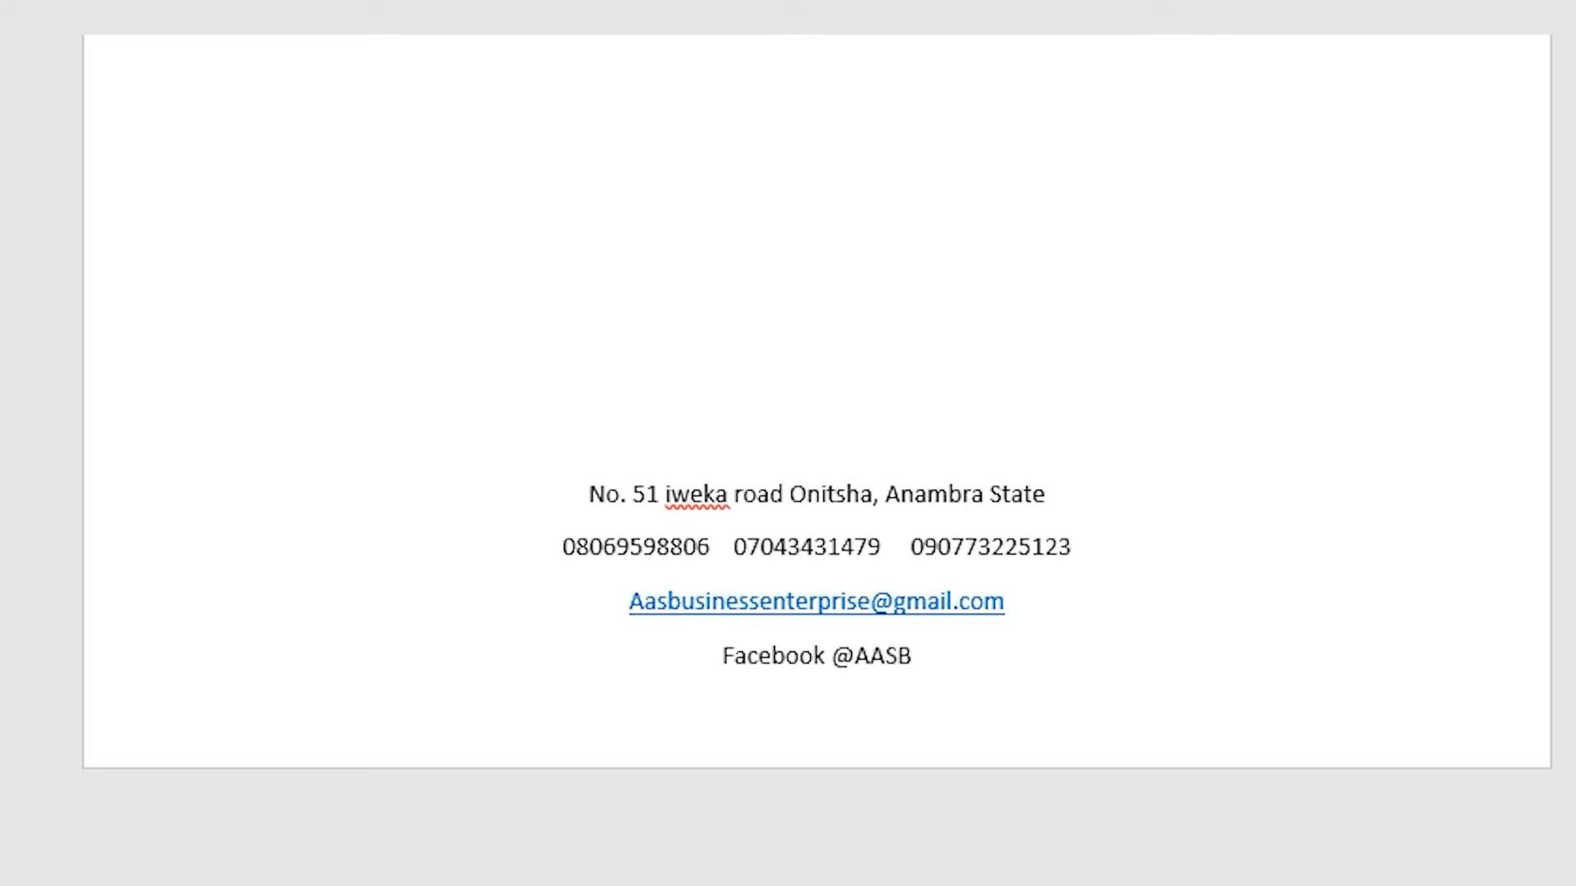
pyautogui.write('E   ')
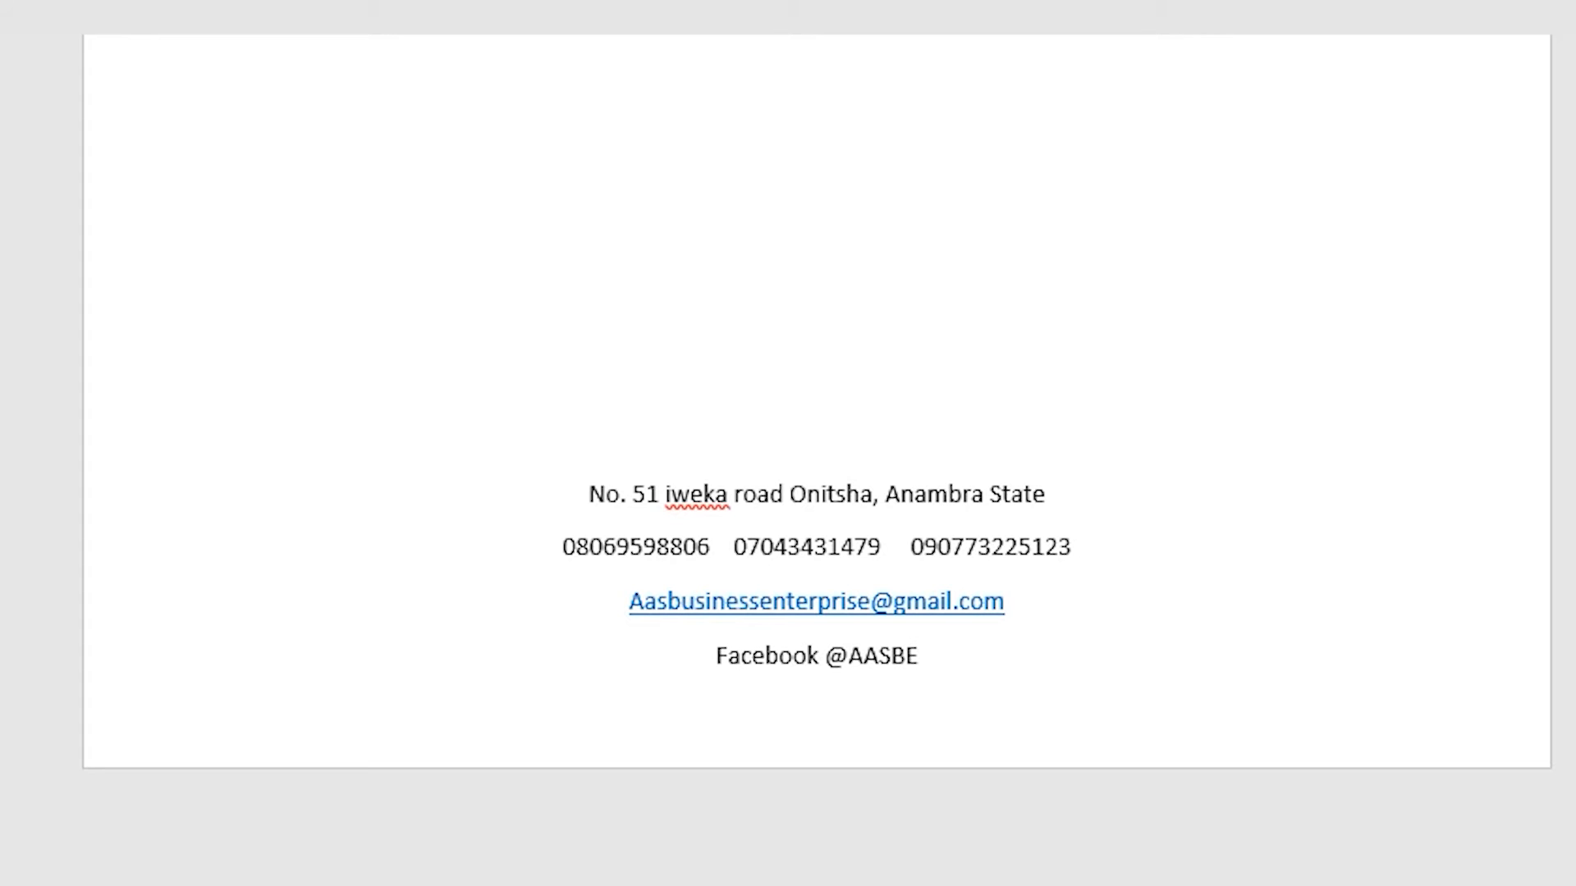
pyautogui.write('Instgar')
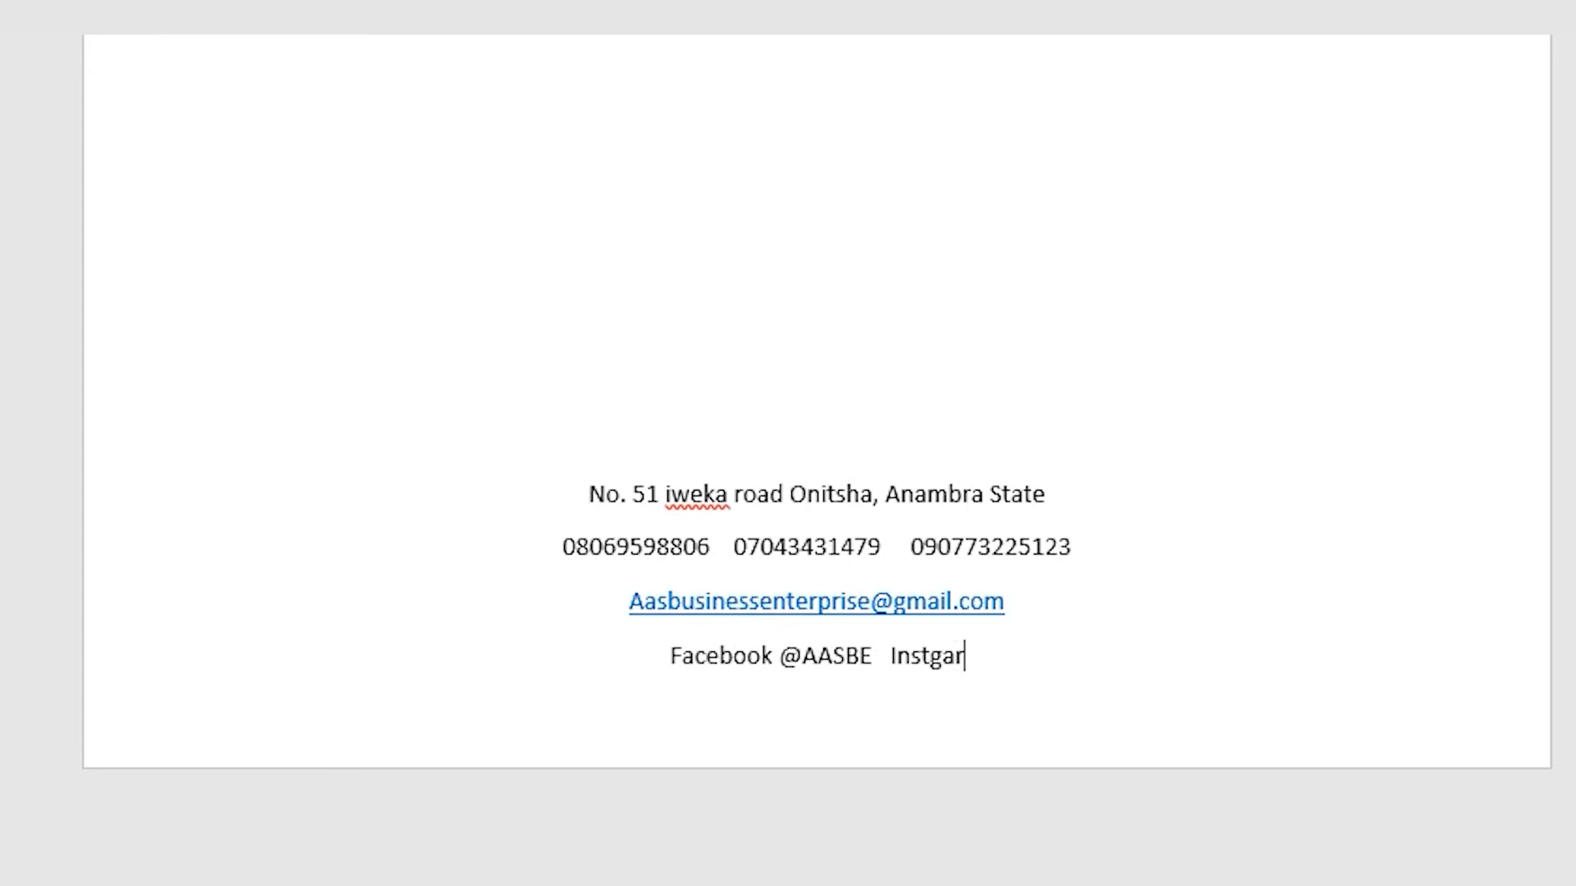
pyautogui.press('BackSpace')
pyautogui.press('BackSpace')
pyautogui.press('BackSpace')
pyautogui.write('a')
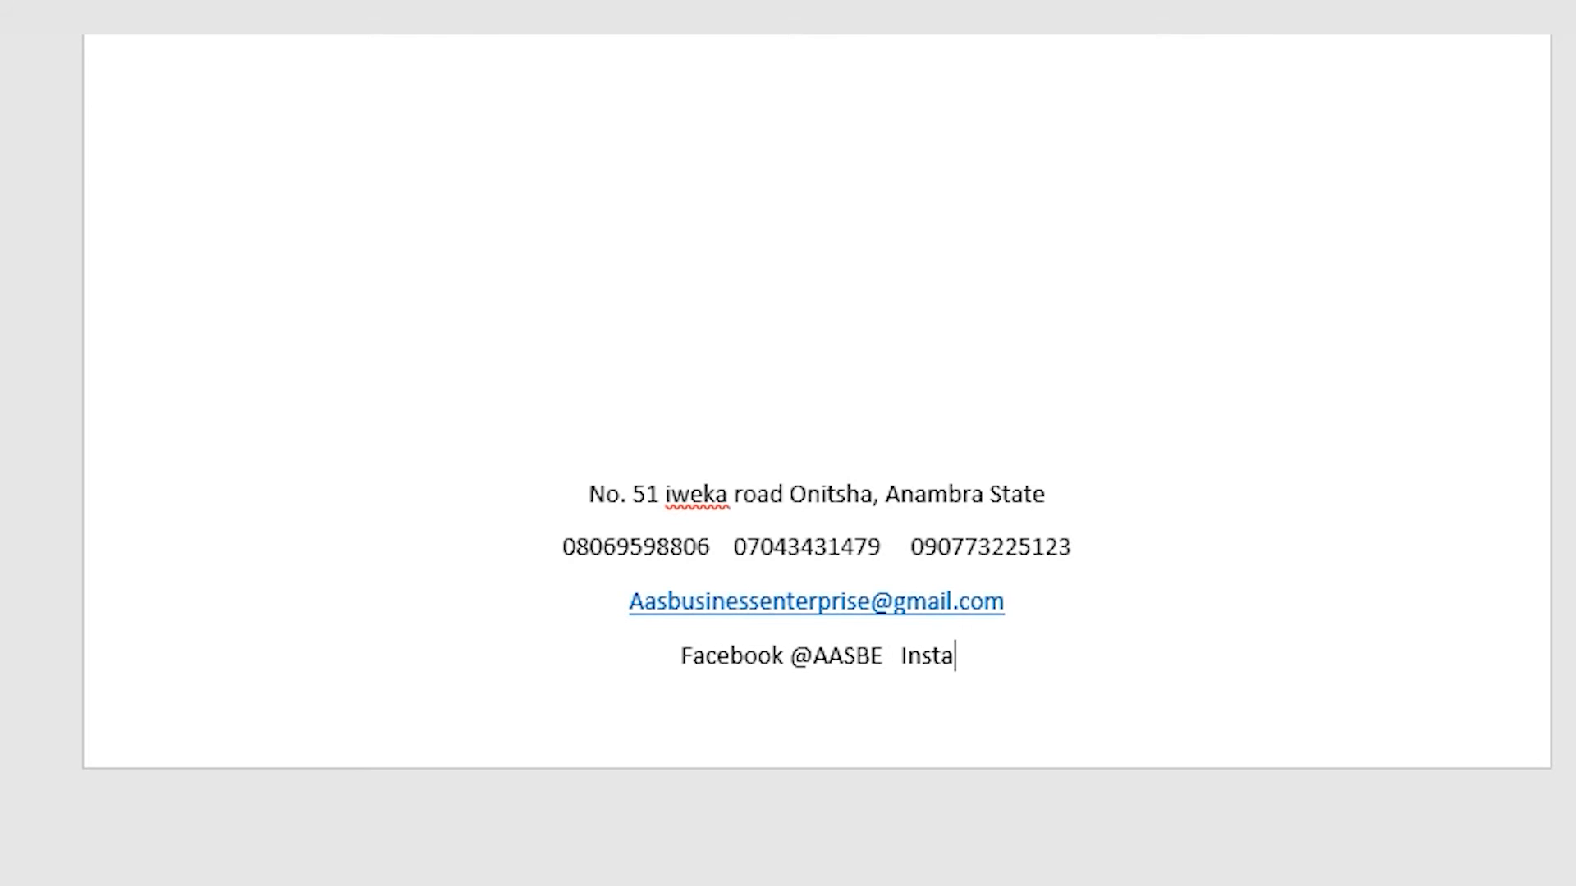
pyautogui.write('gram ')
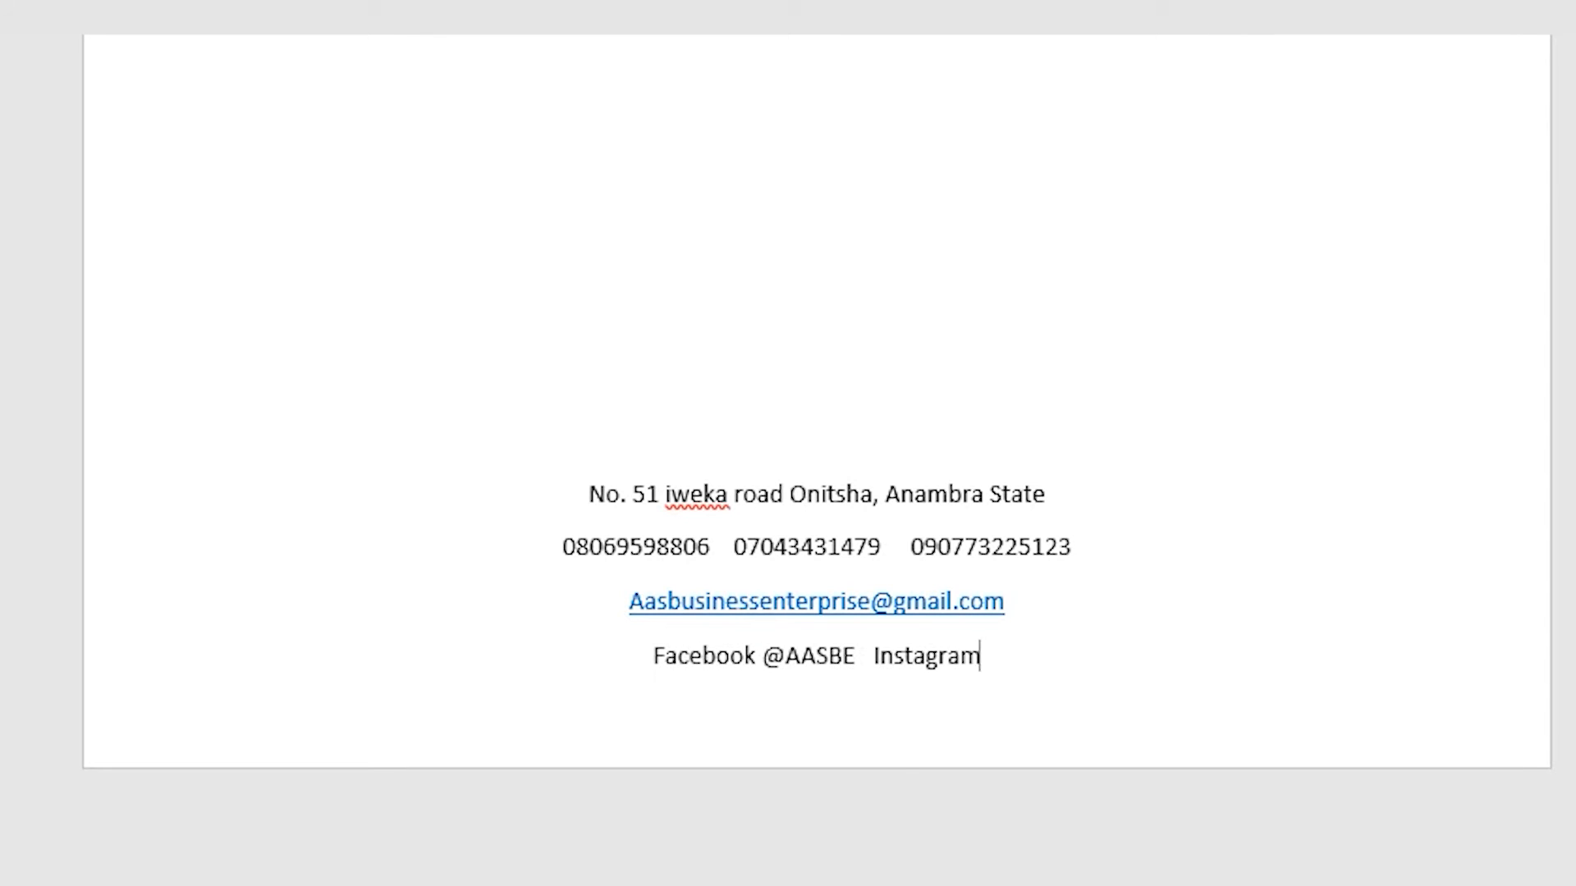
pyautogui.write('@')
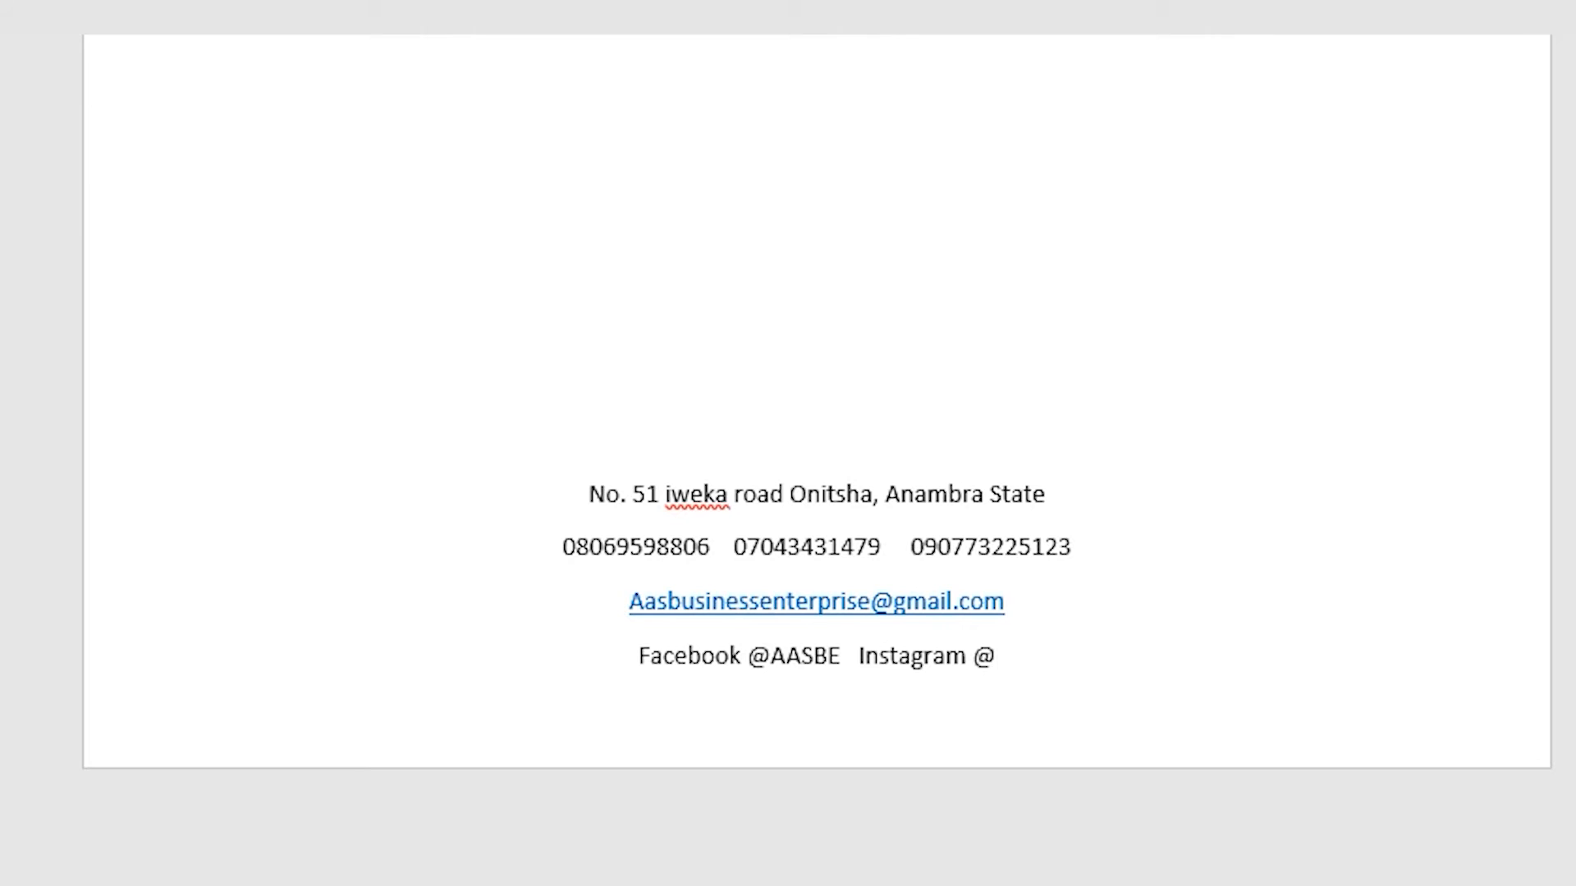
pyautogui.write('AAS')
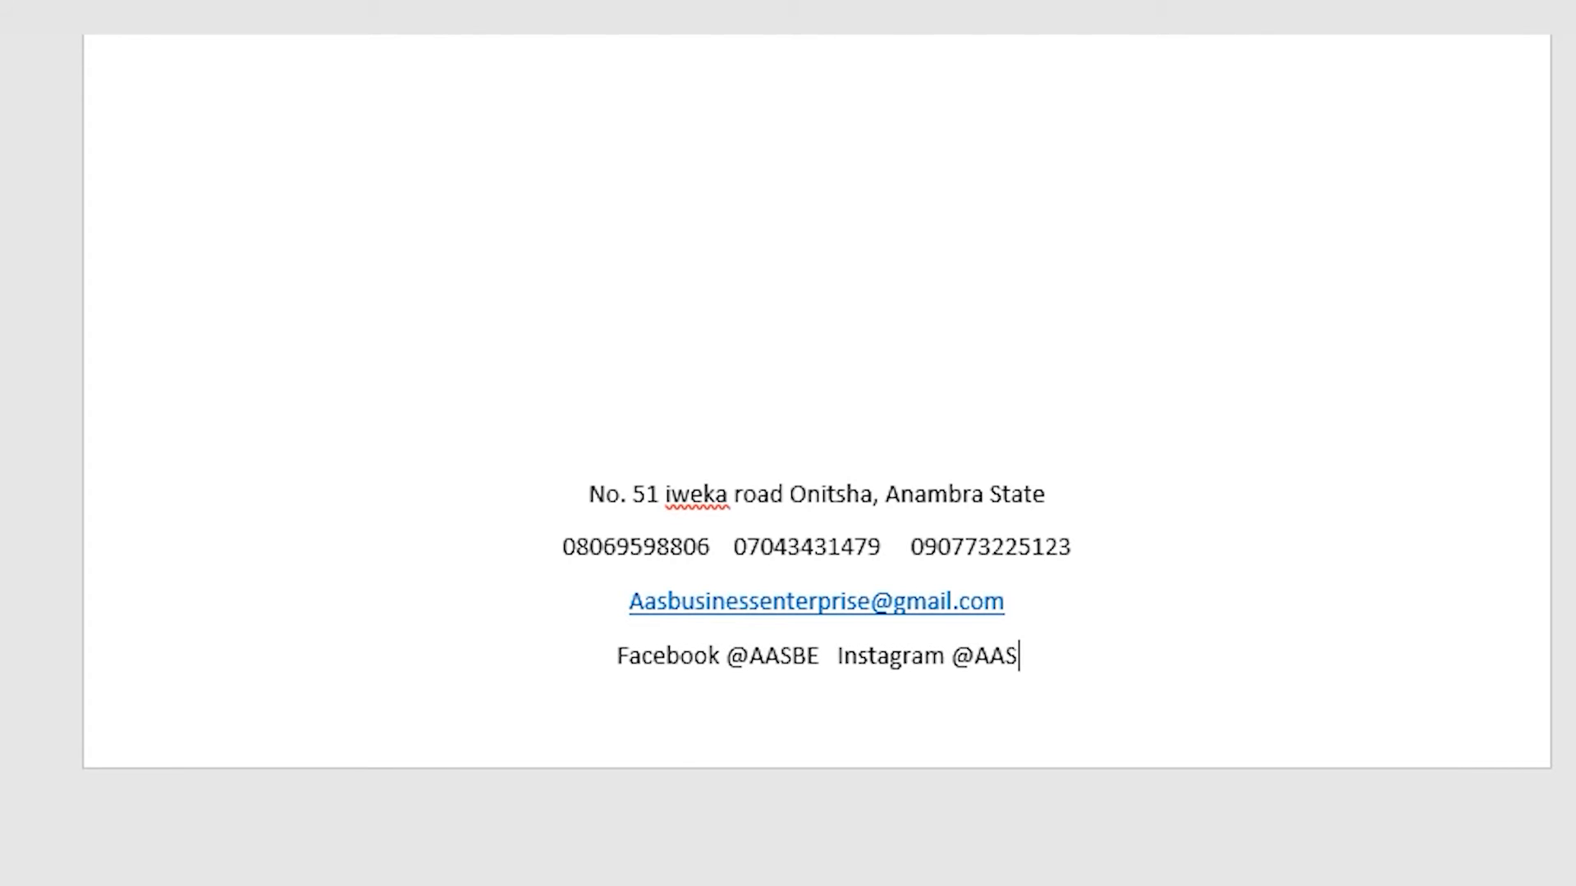
pyautogui.write('BE')
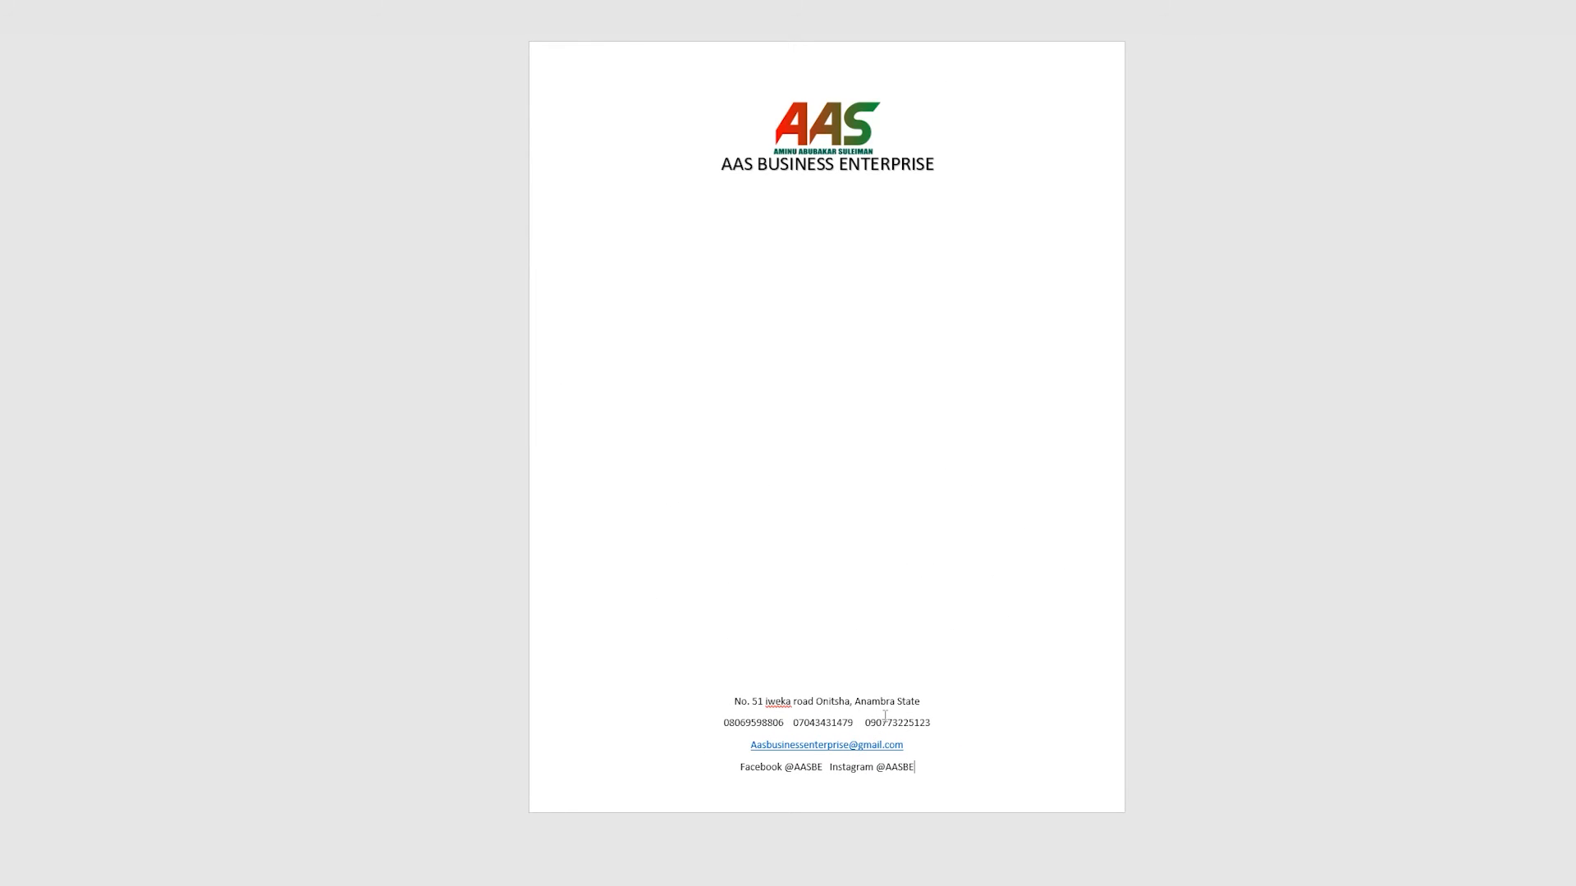
# Step: Remove the space after each paragraph across all four footer contact lines
pyautogui.moveTo(734, 701); pyautogui.dragTo(917, 765)
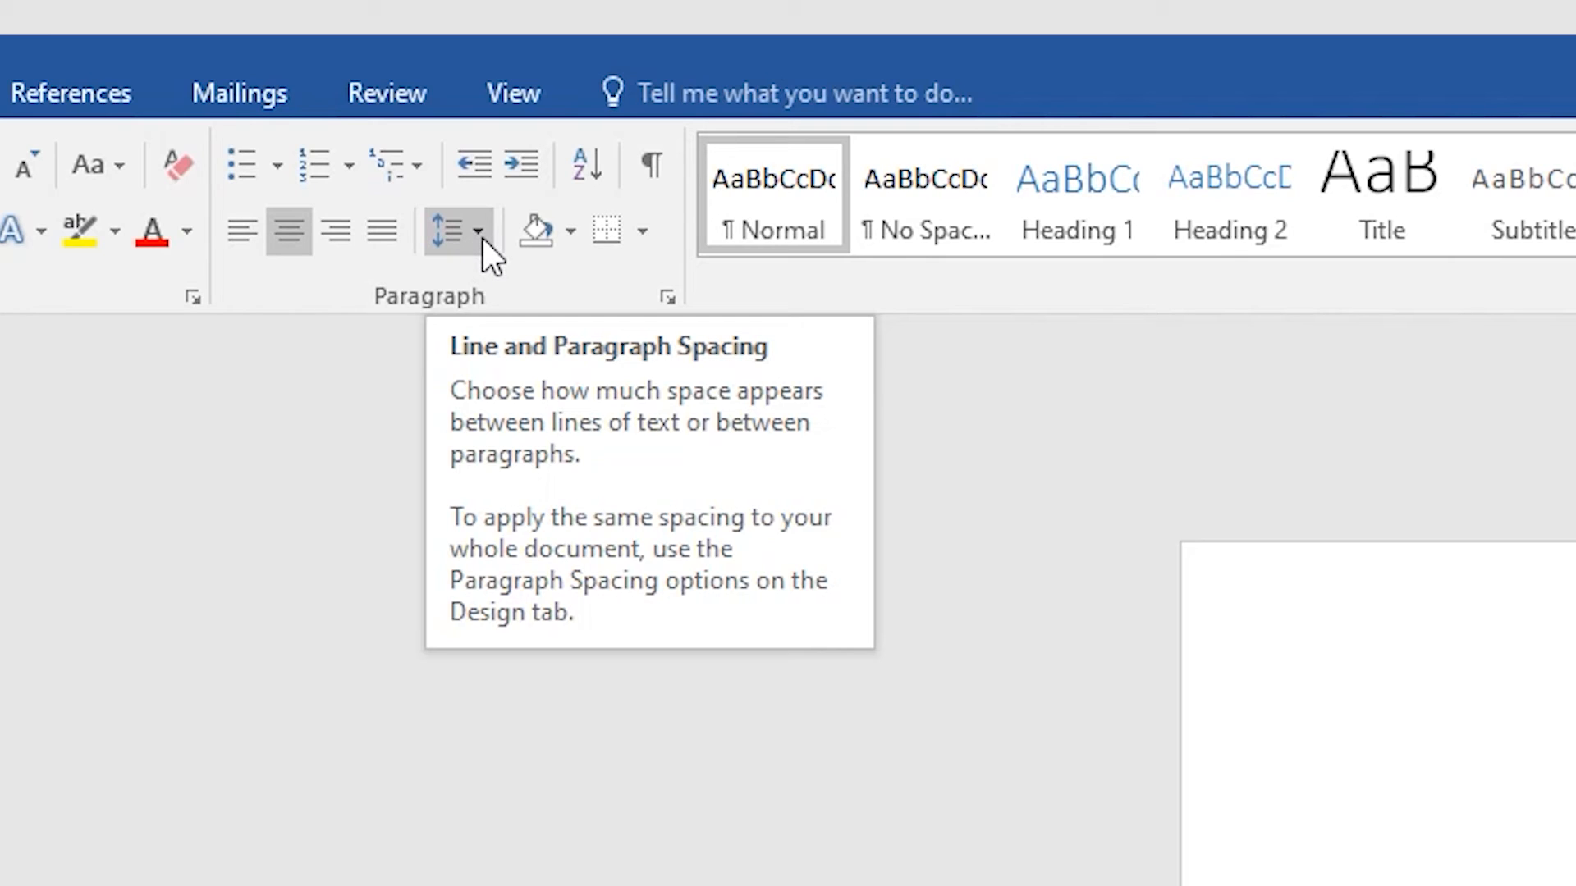
pyautogui.click(477, 233)
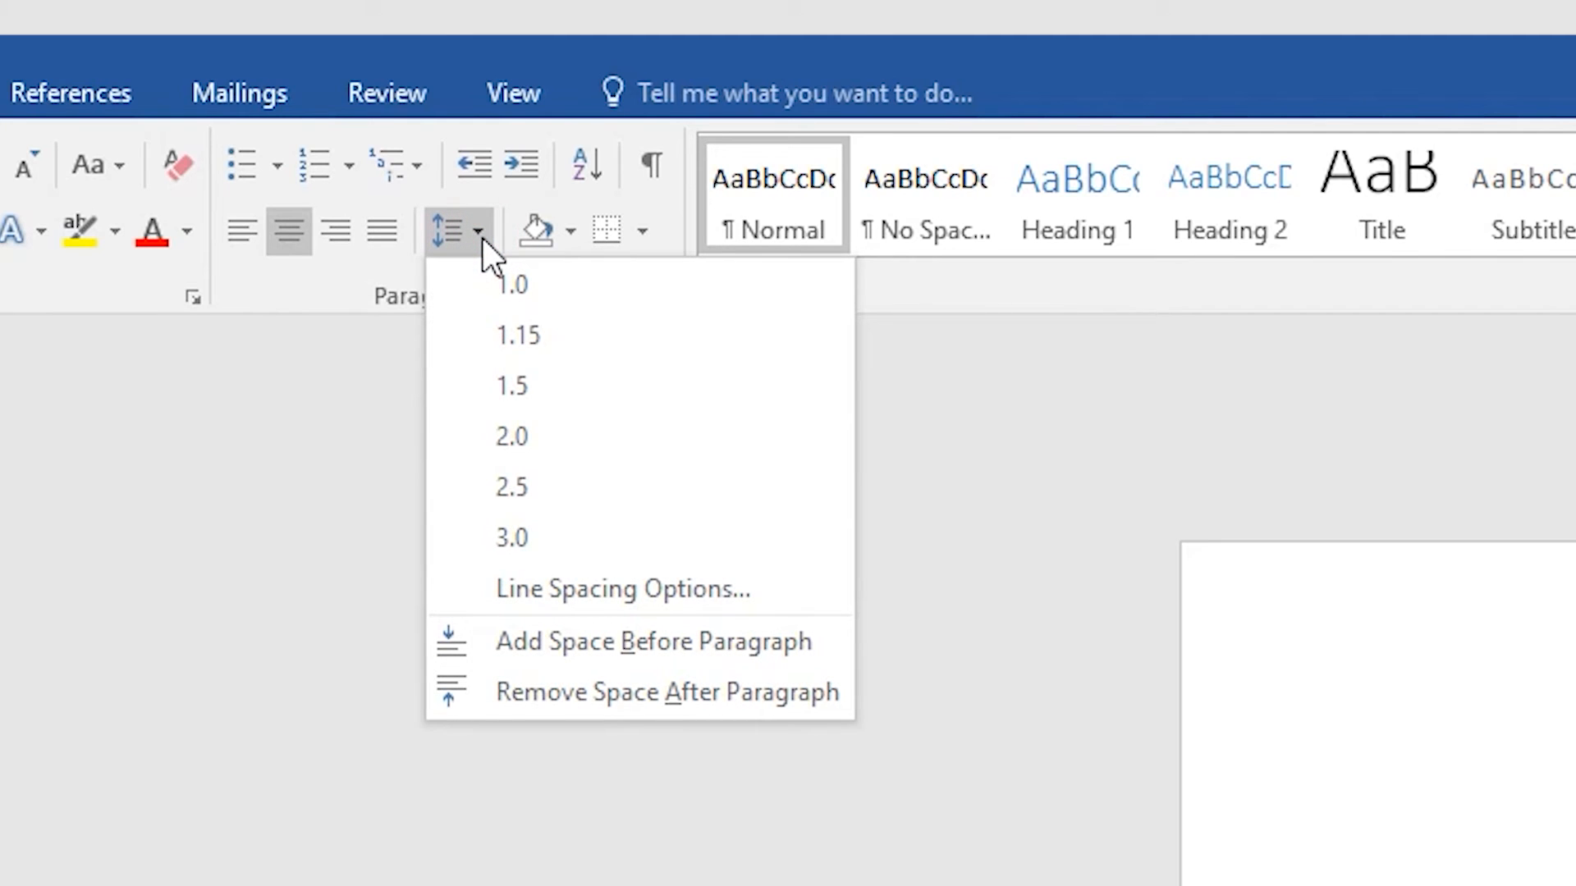
pyautogui.click(640, 691)
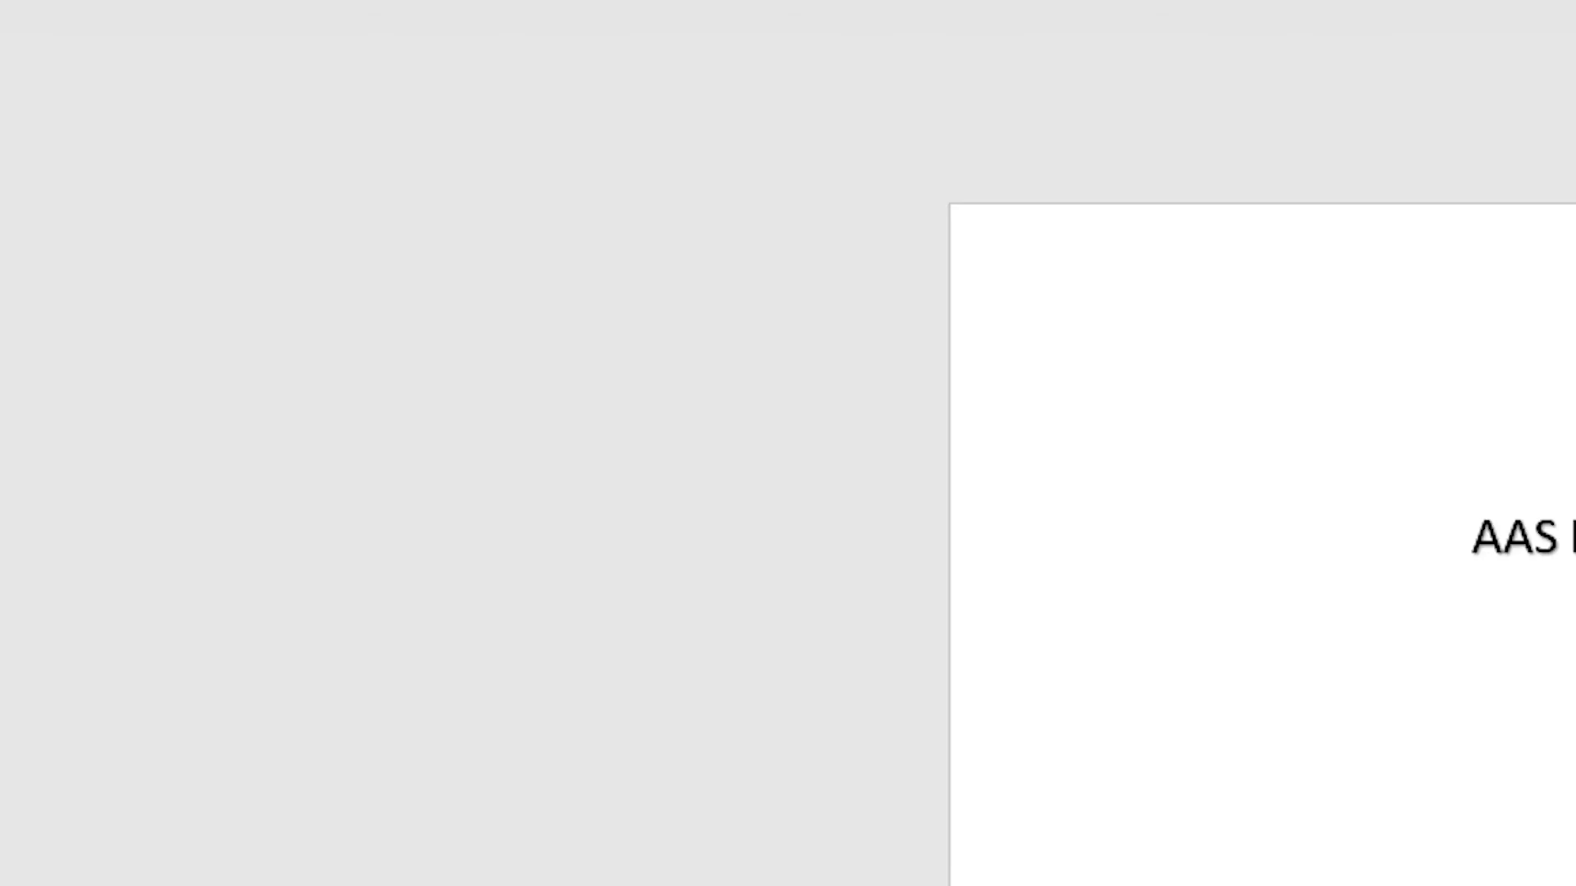
pyautogui.click(1098, 720)
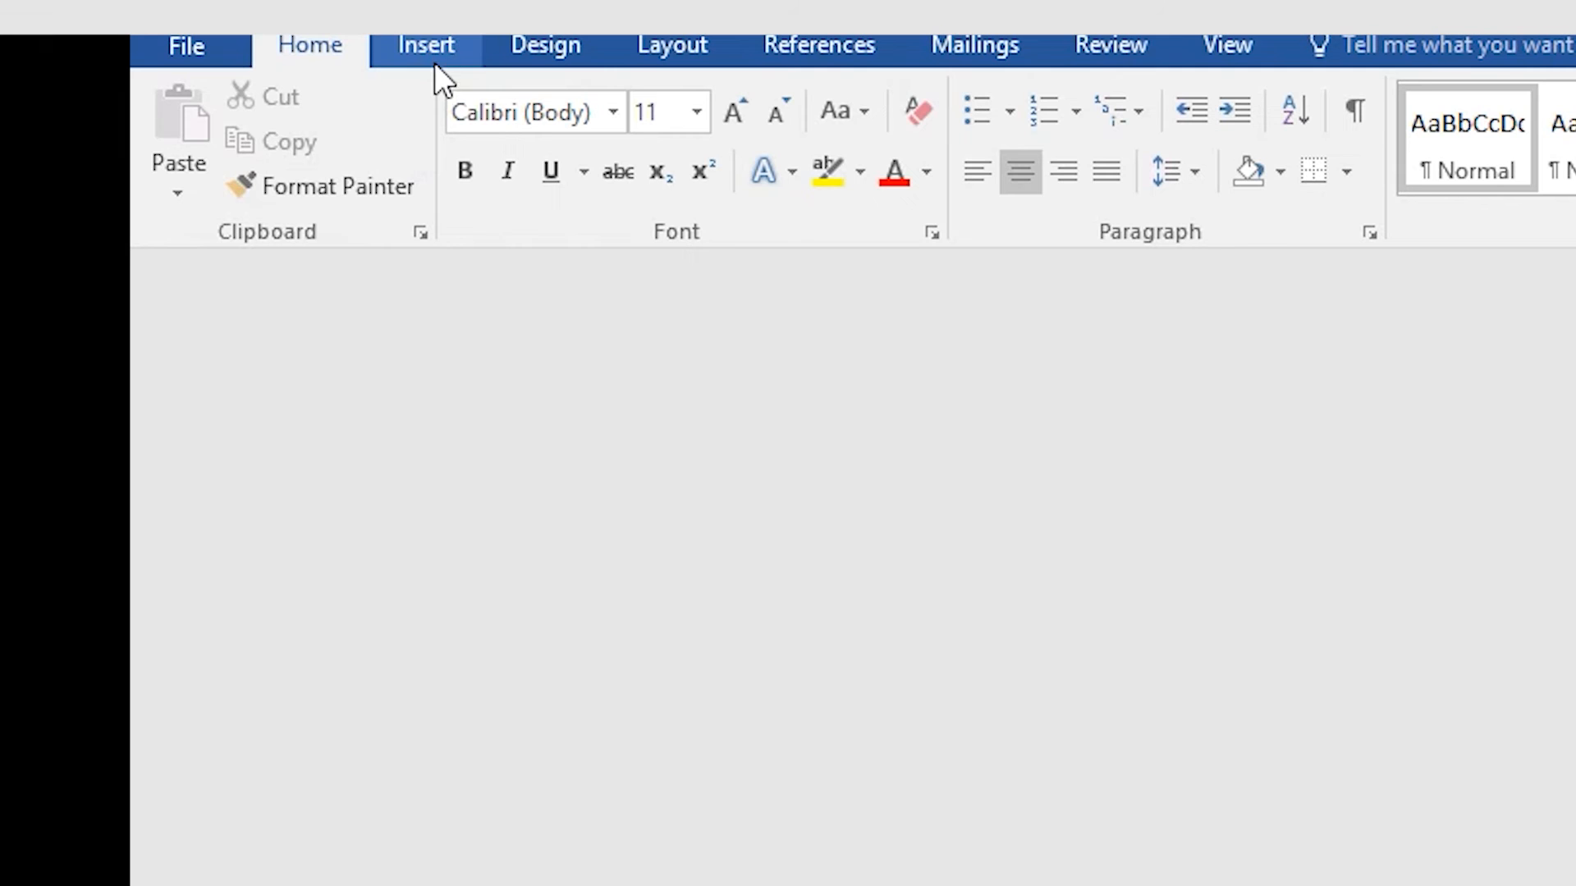
# Step: Draw a thin rectangle bar across the page above the address and fill it standard Red
pyautogui.click(435, 43)
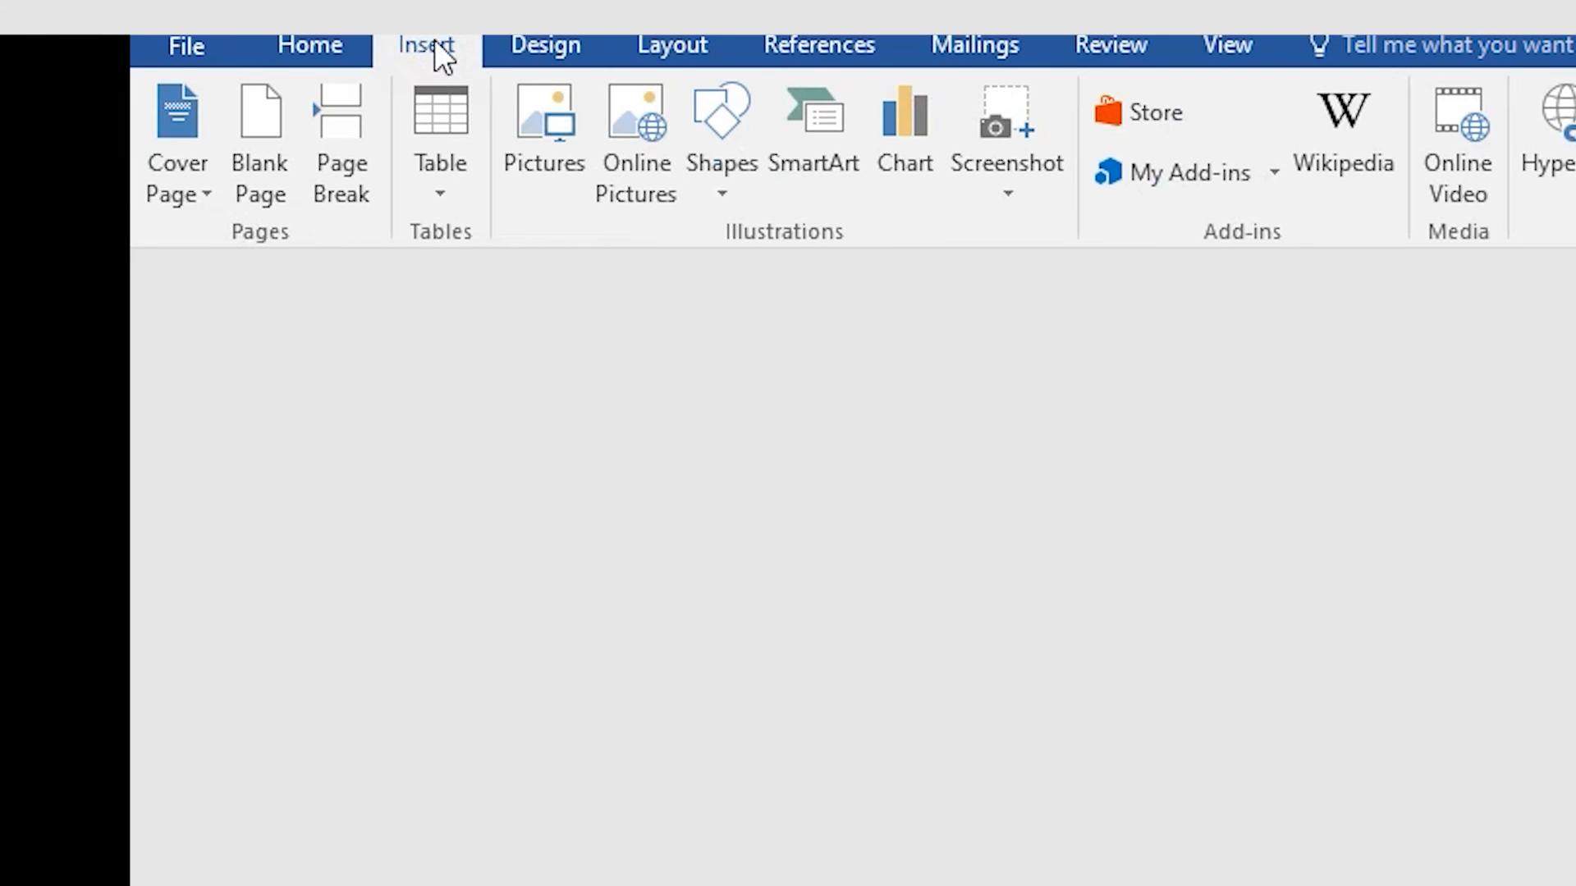
pyautogui.click(722, 192)
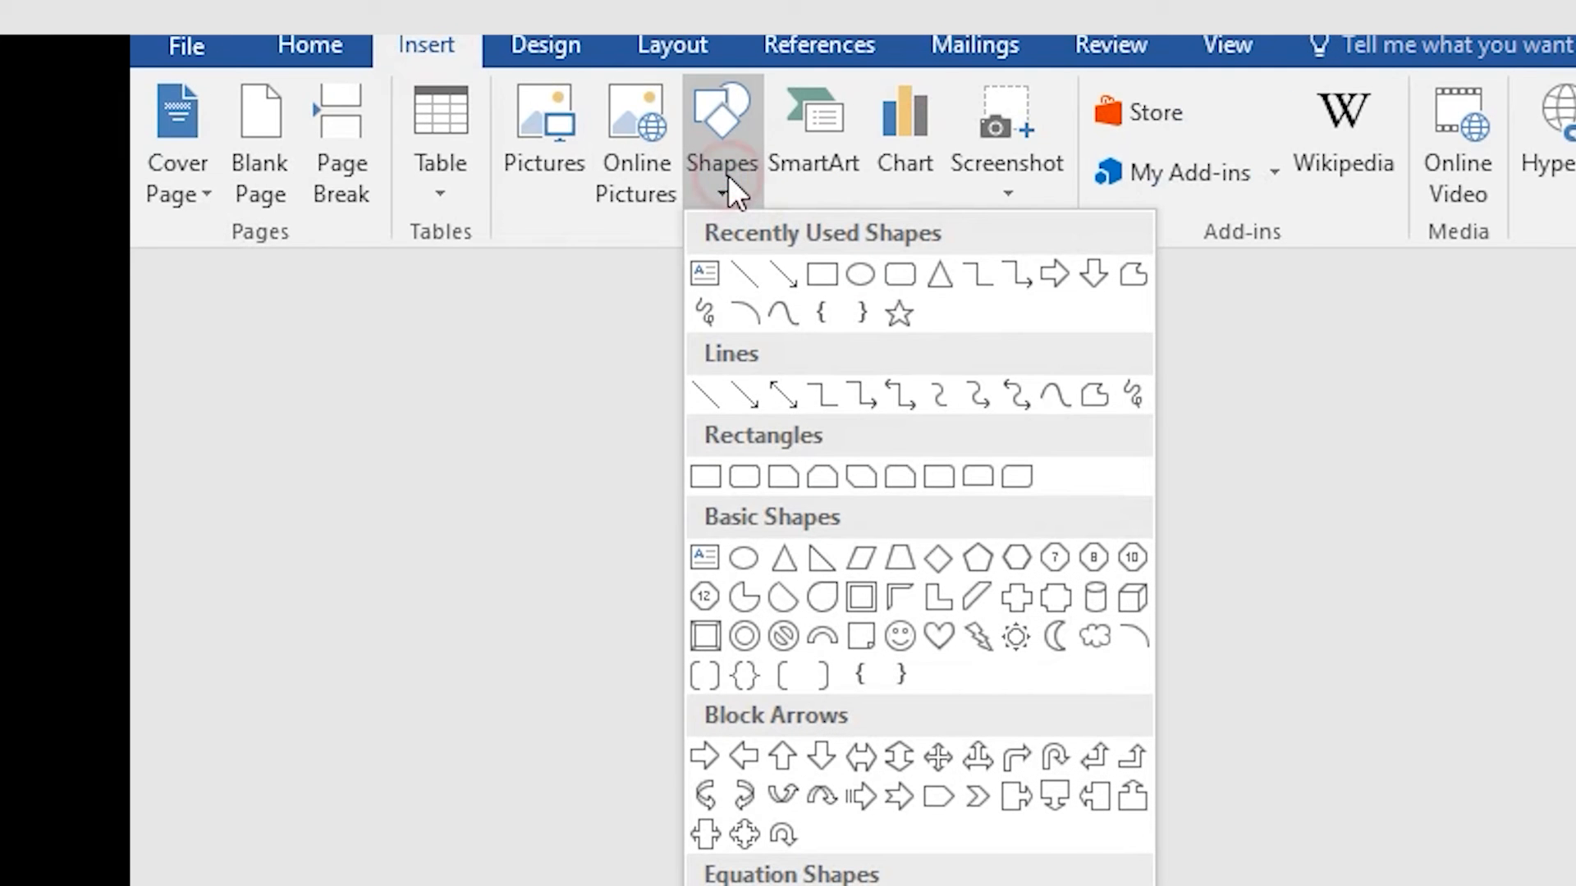
pyautogui.click(705, 478)
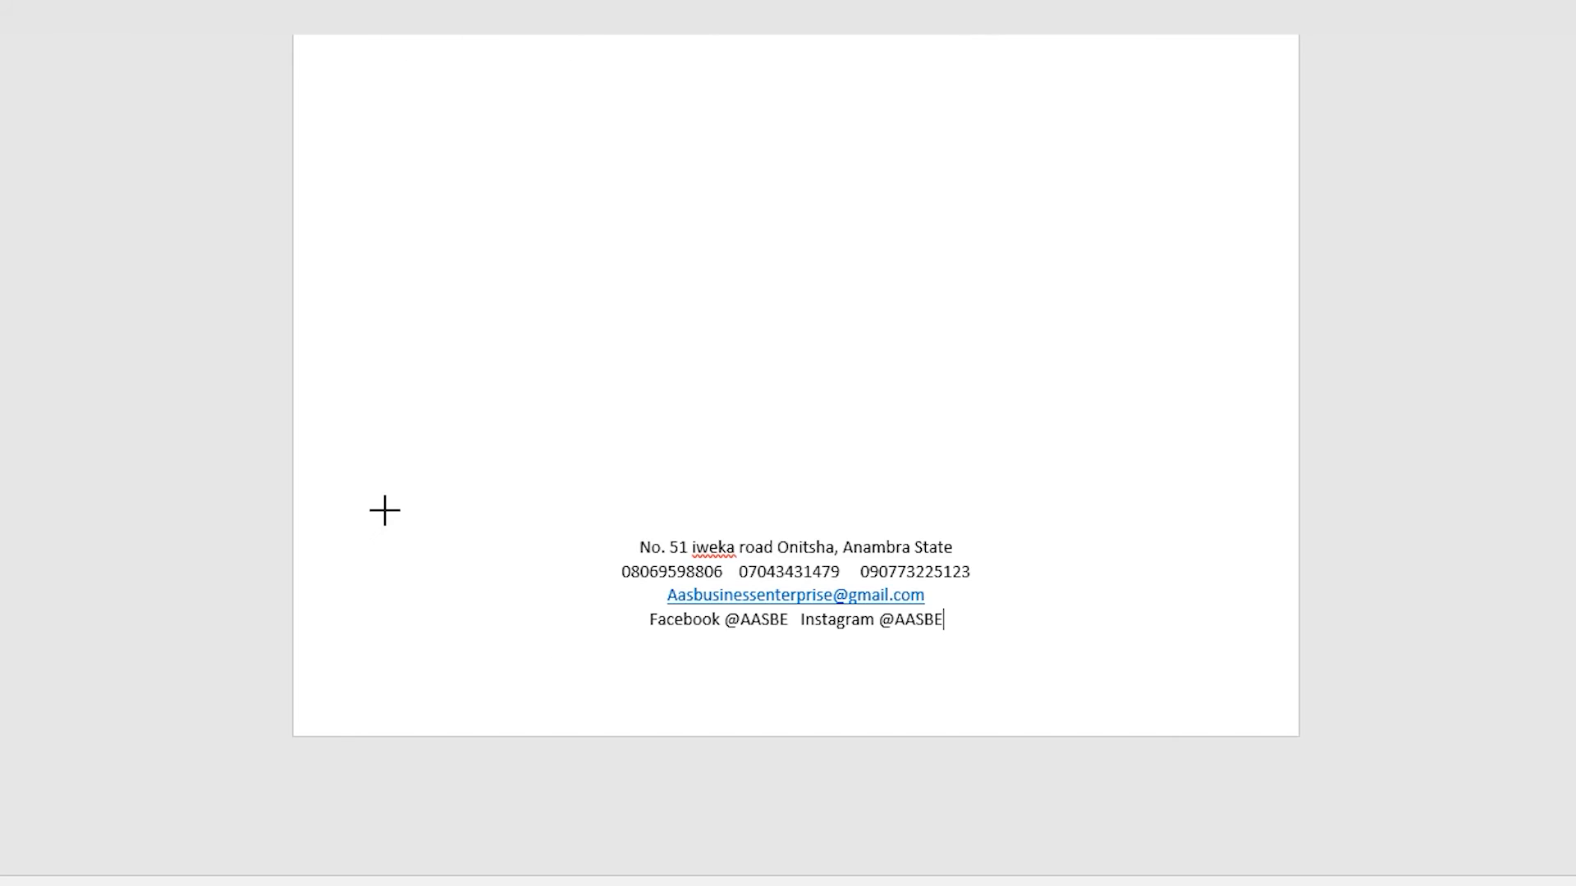
pyautogui.moveTo(383, 511); pyautogui.dragTo(1197, 513)
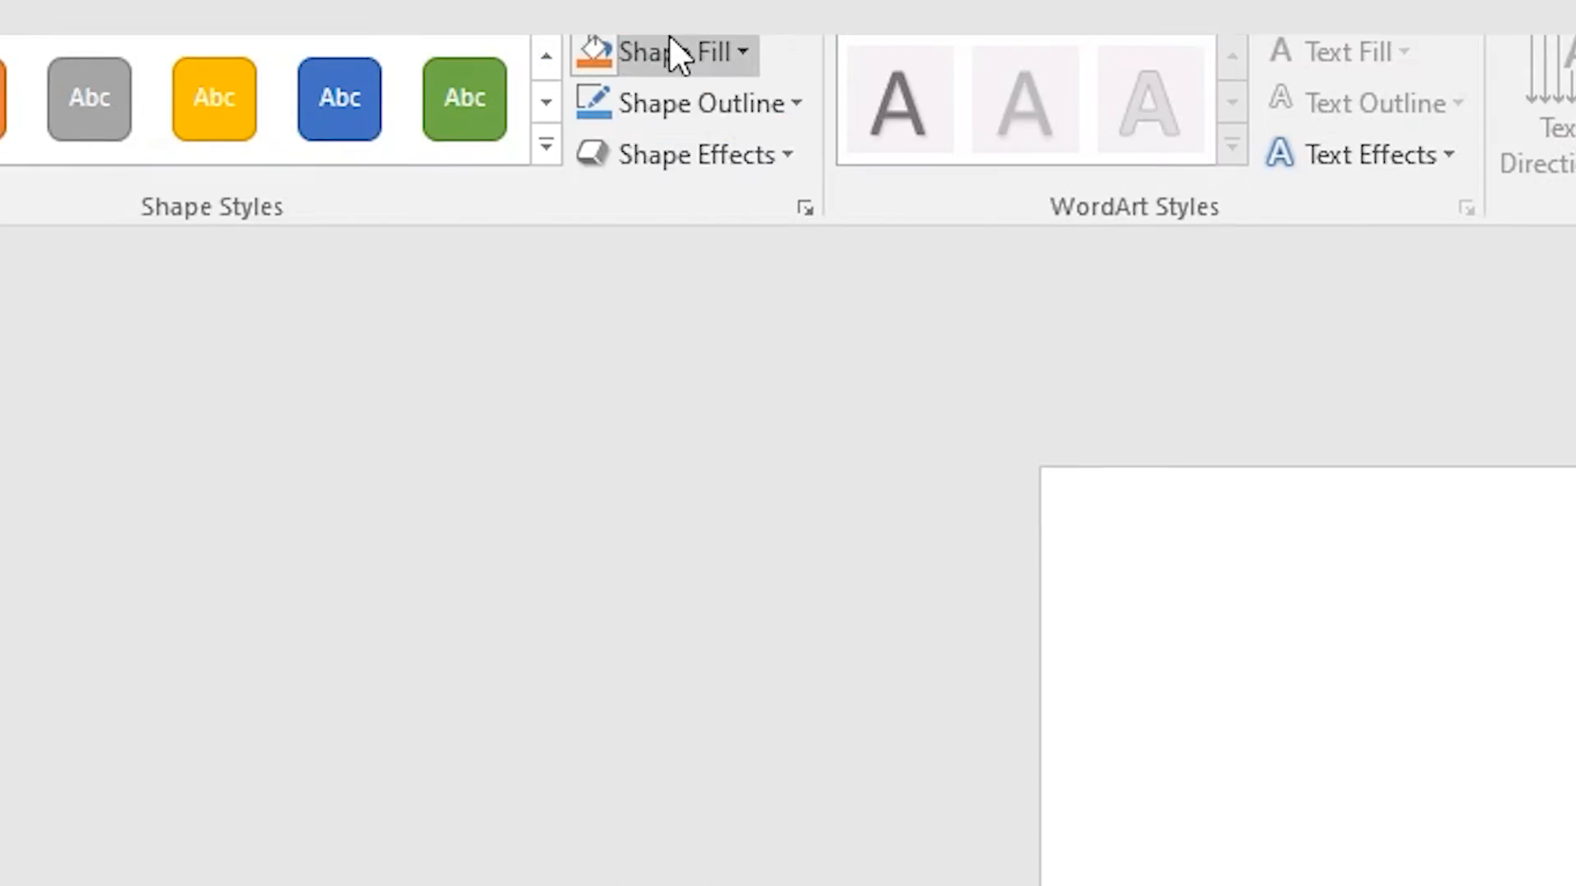
pyautogui.click(669, 45)
pyautogui.click(696, 511)
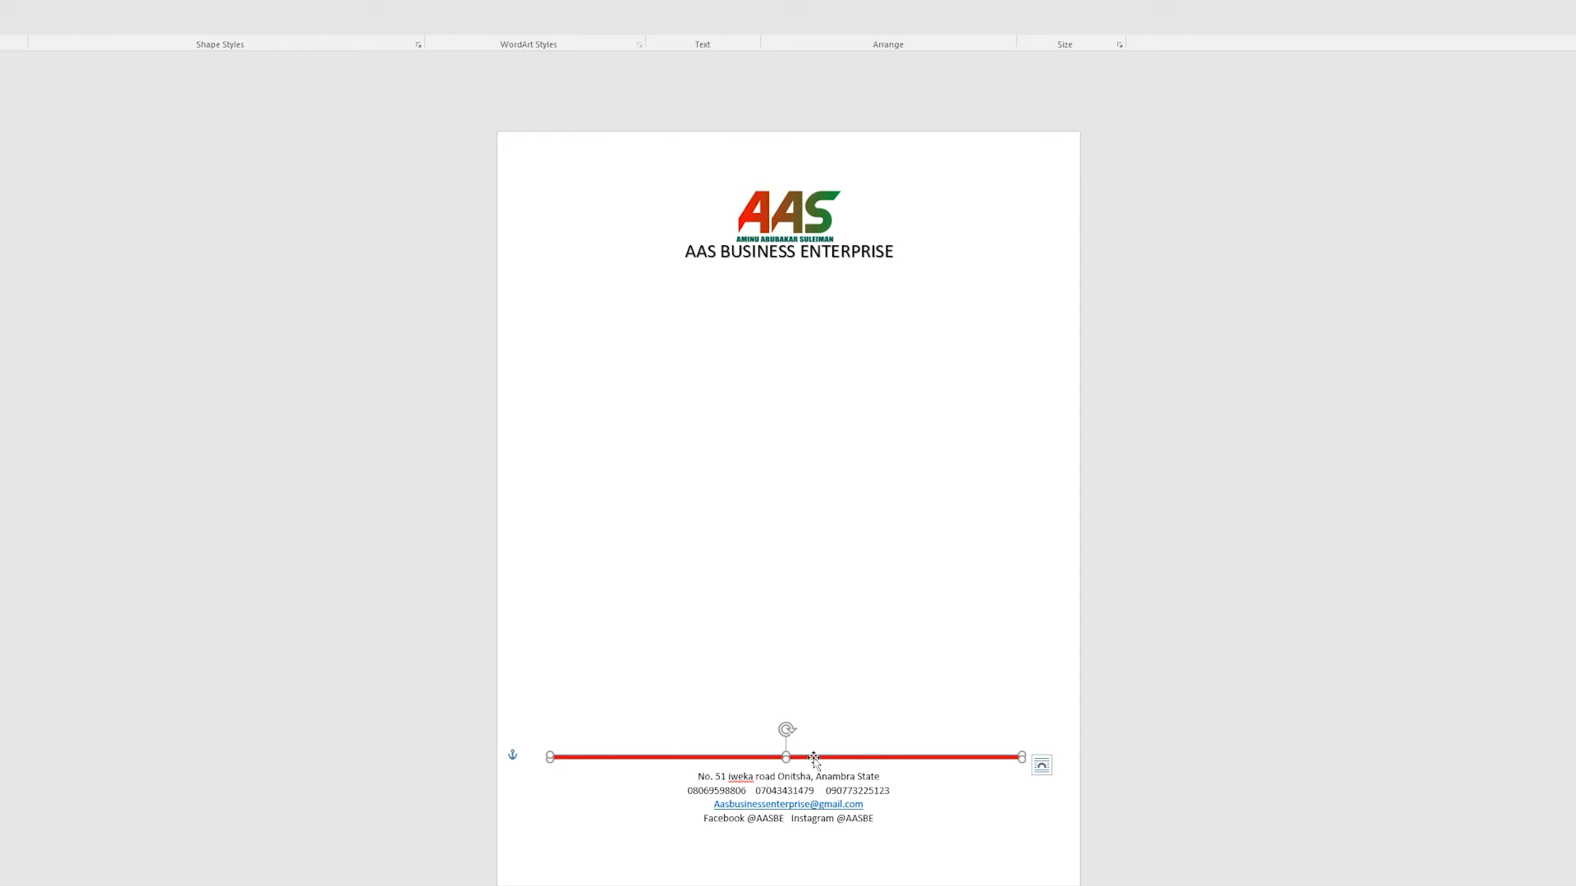
pyautogui.click(853, 581)
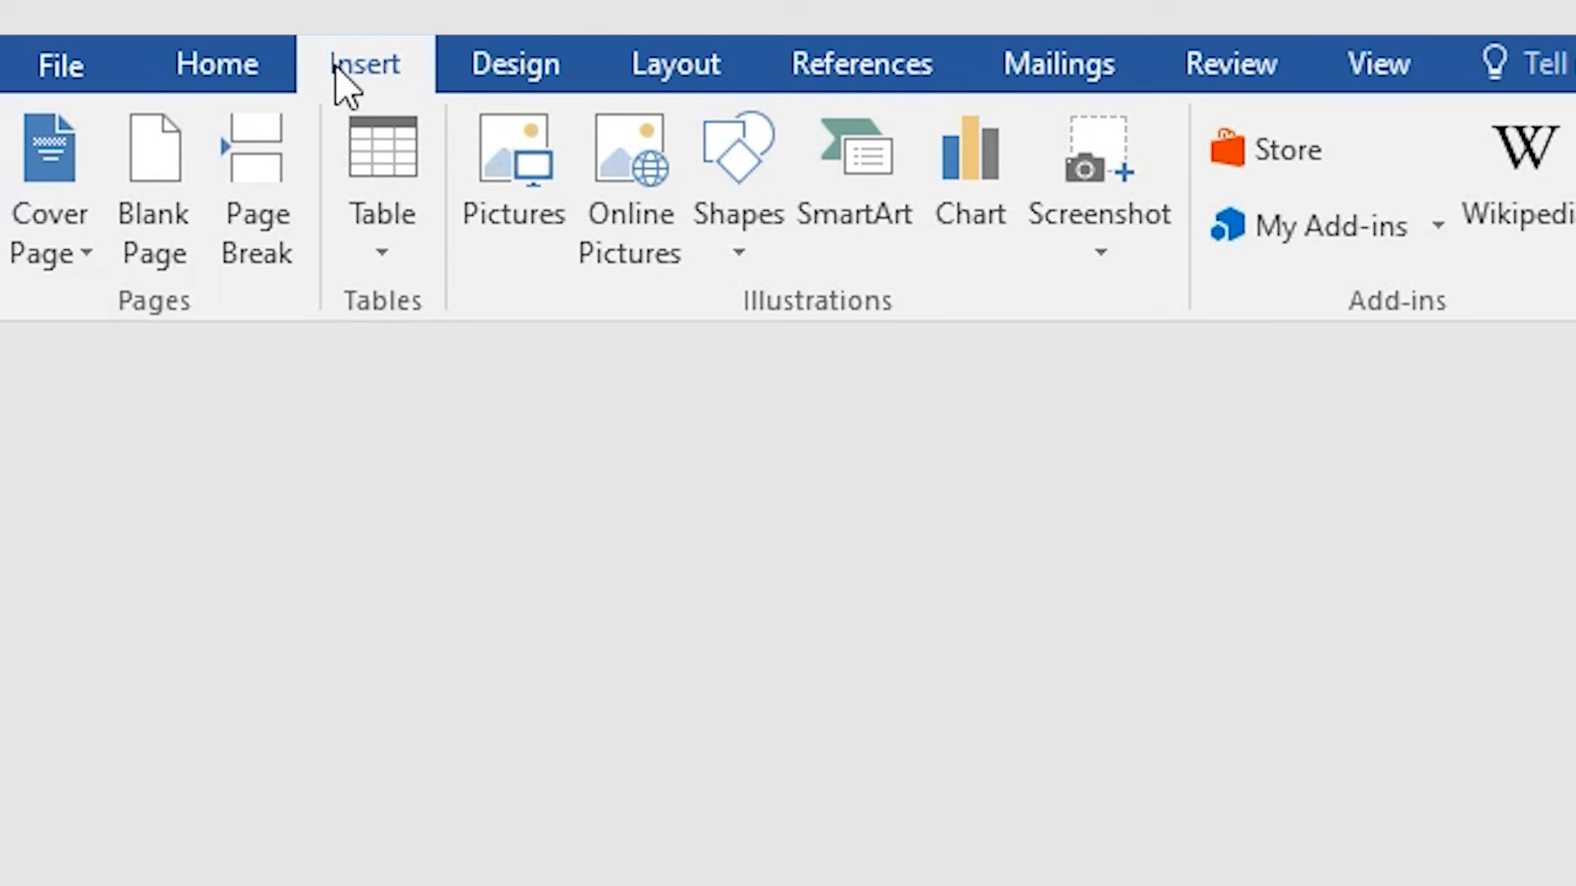
# Step: Open the Custom Watermark dialog, pick Picture watermark, and begin selecting the picture
pyautogui.click(495, 70)
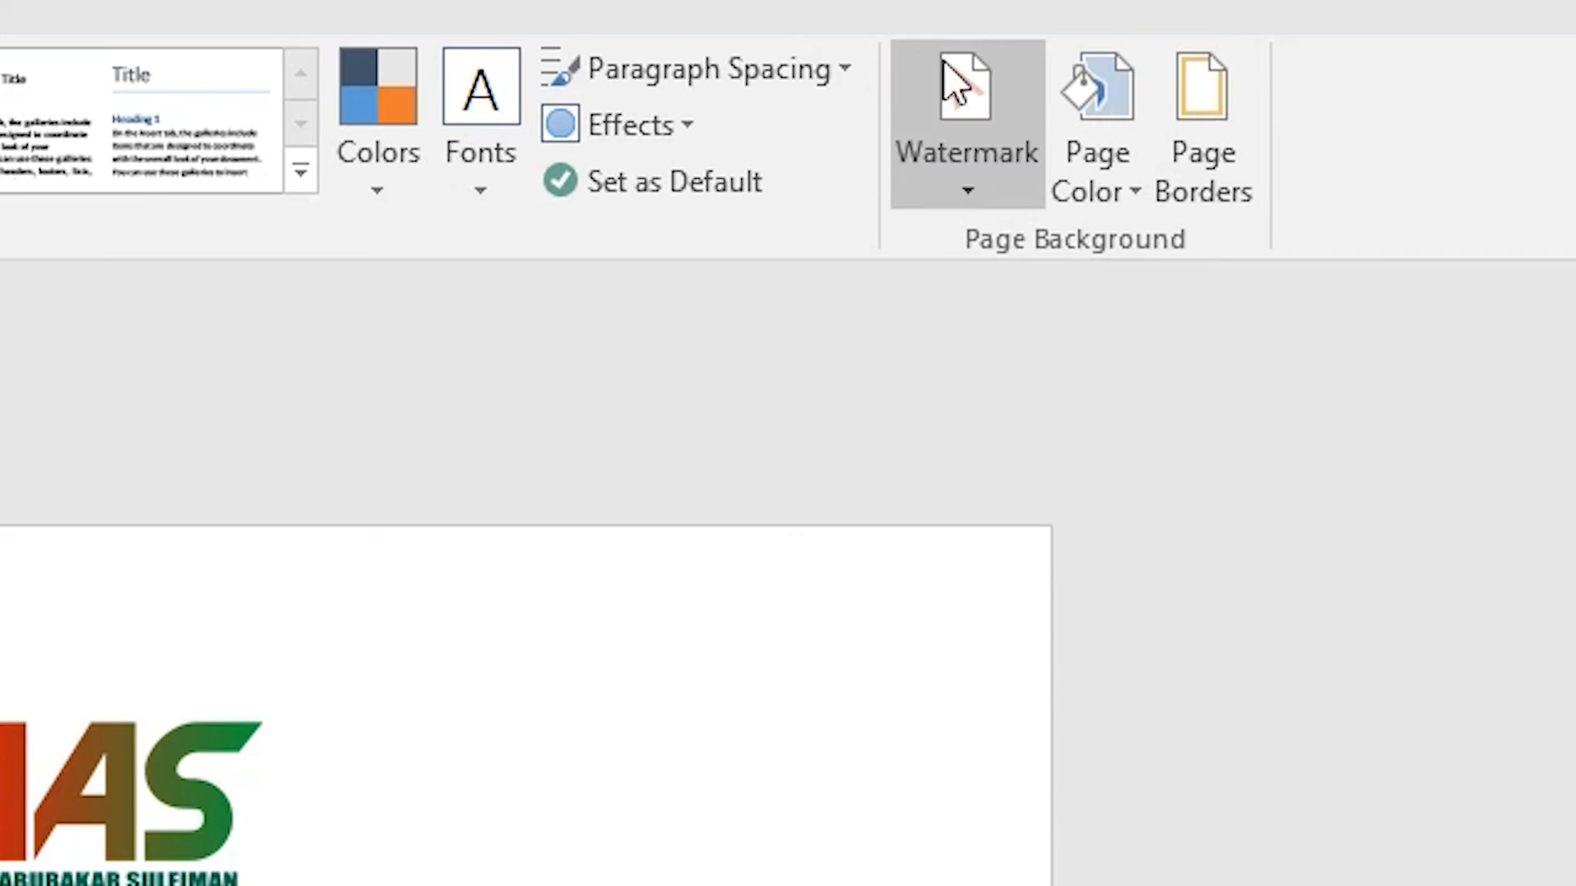
pyautogui.click(991, 119)
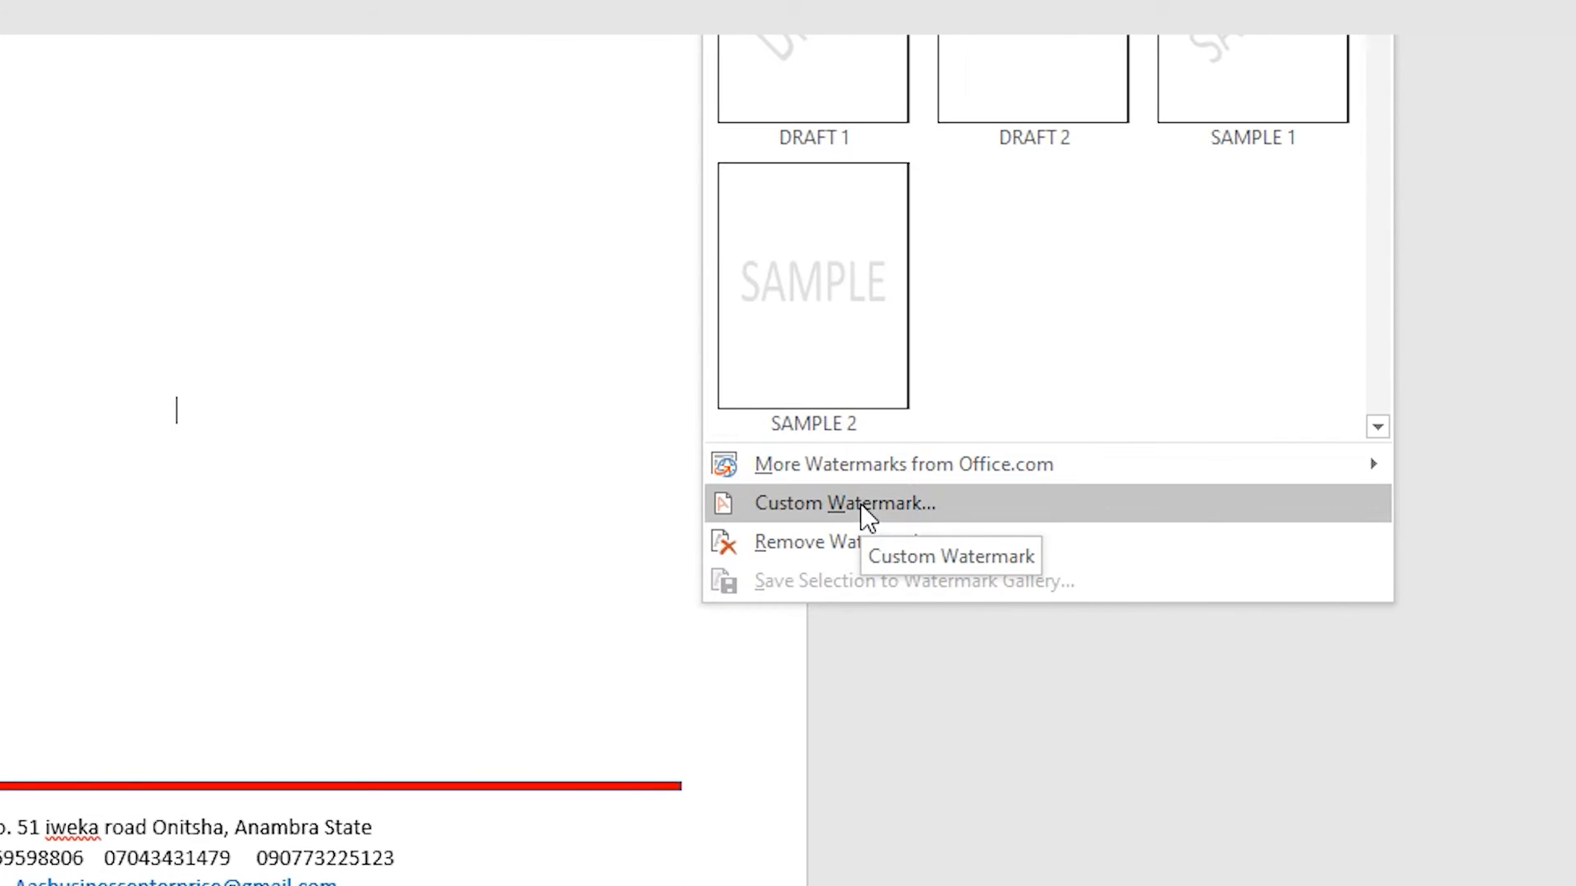
pyautogui.click(860, 504)
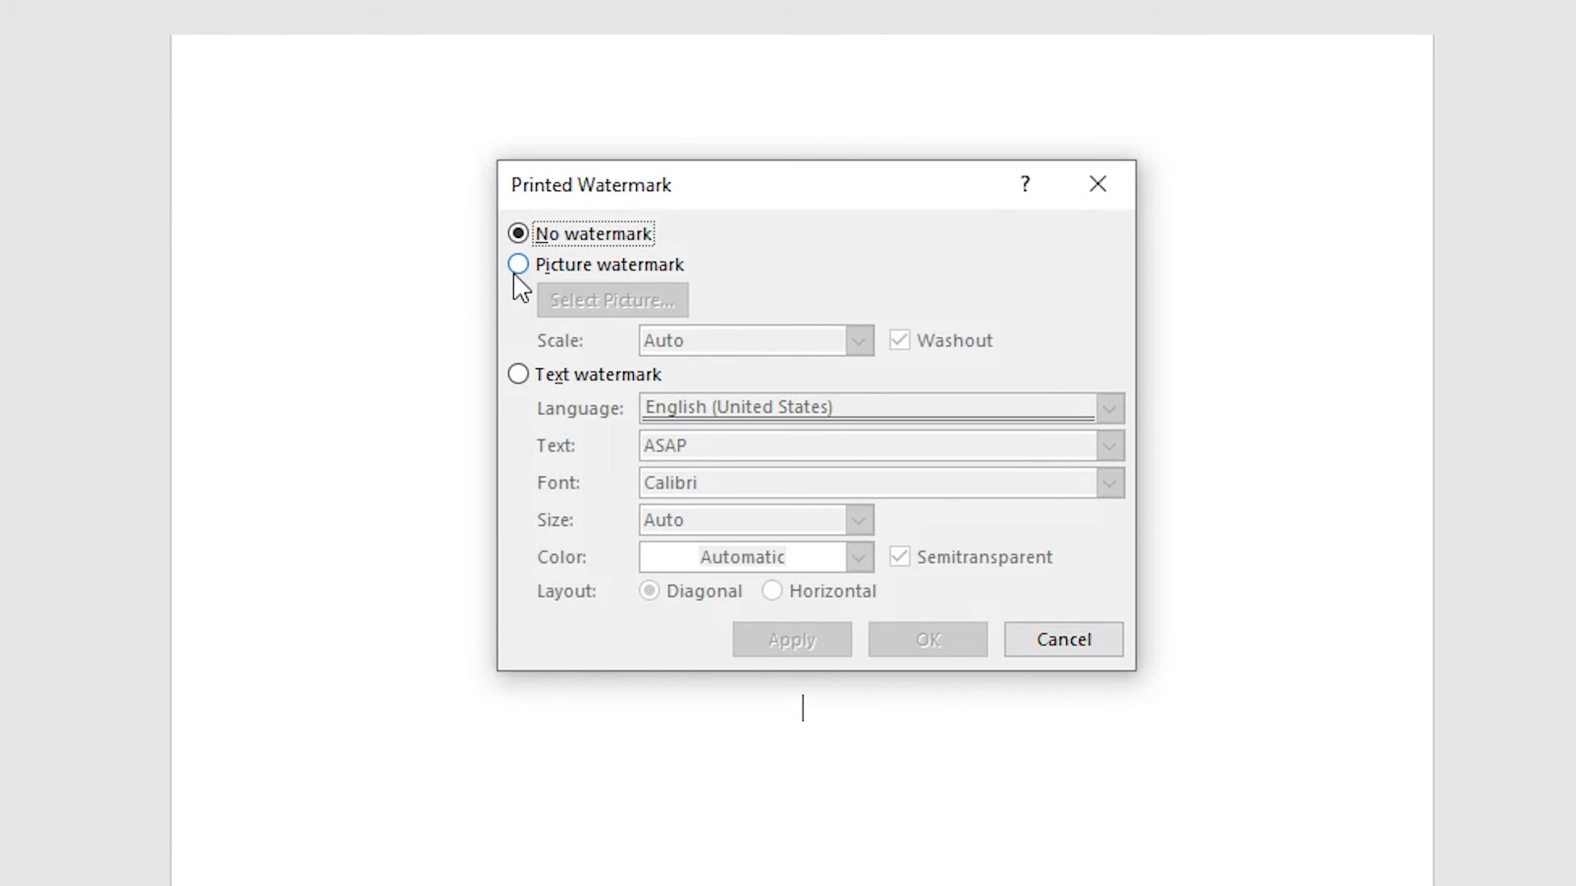
pyautogui.click(518, 264)
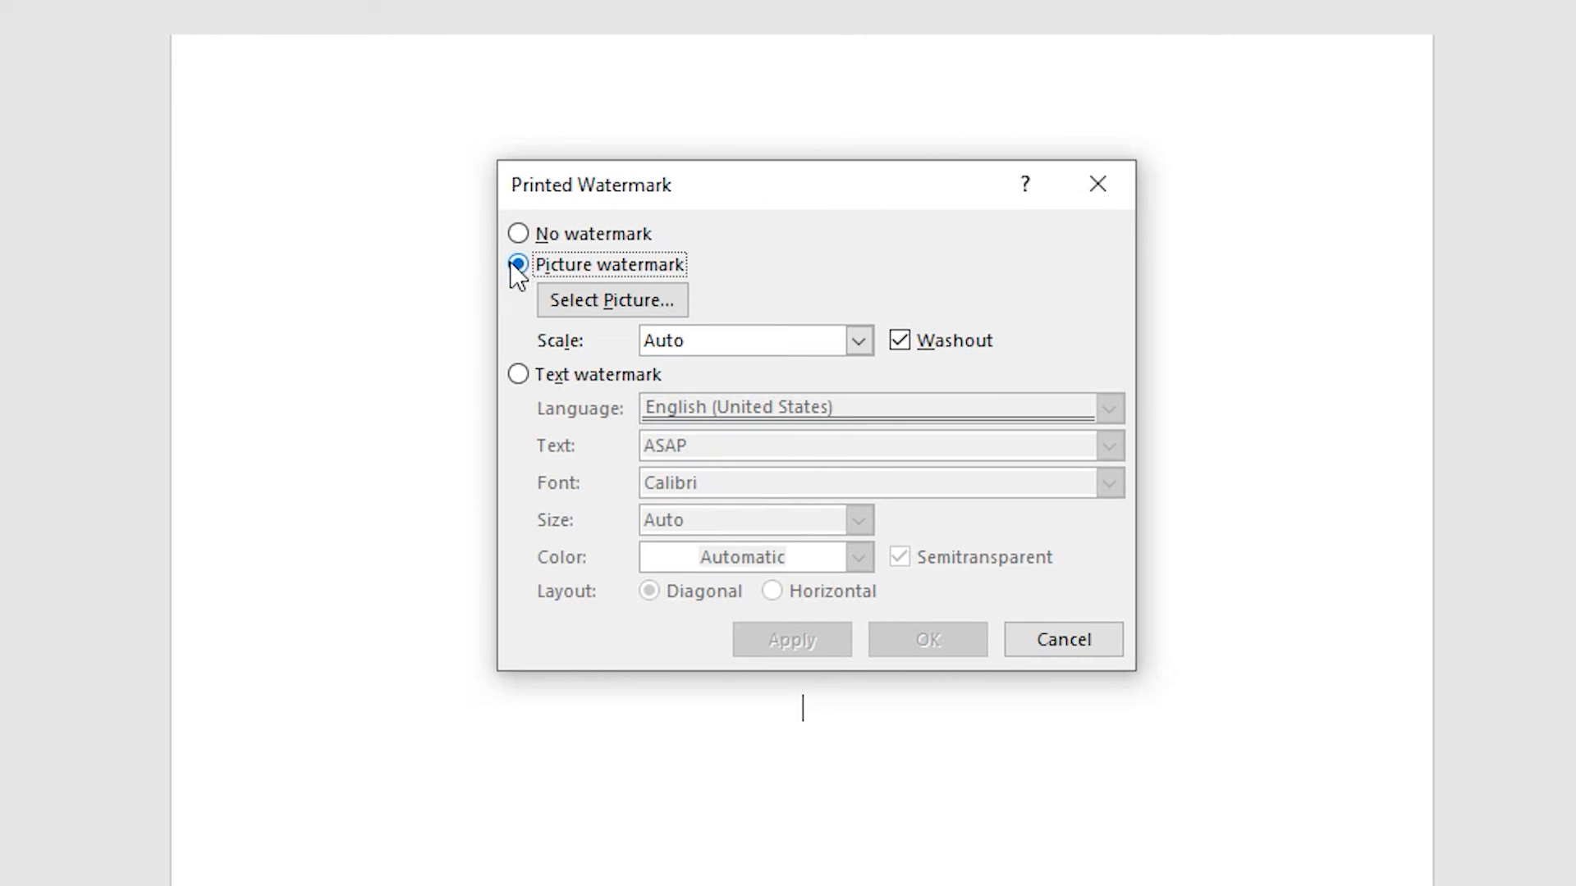
pyautogui.click(598, 308)
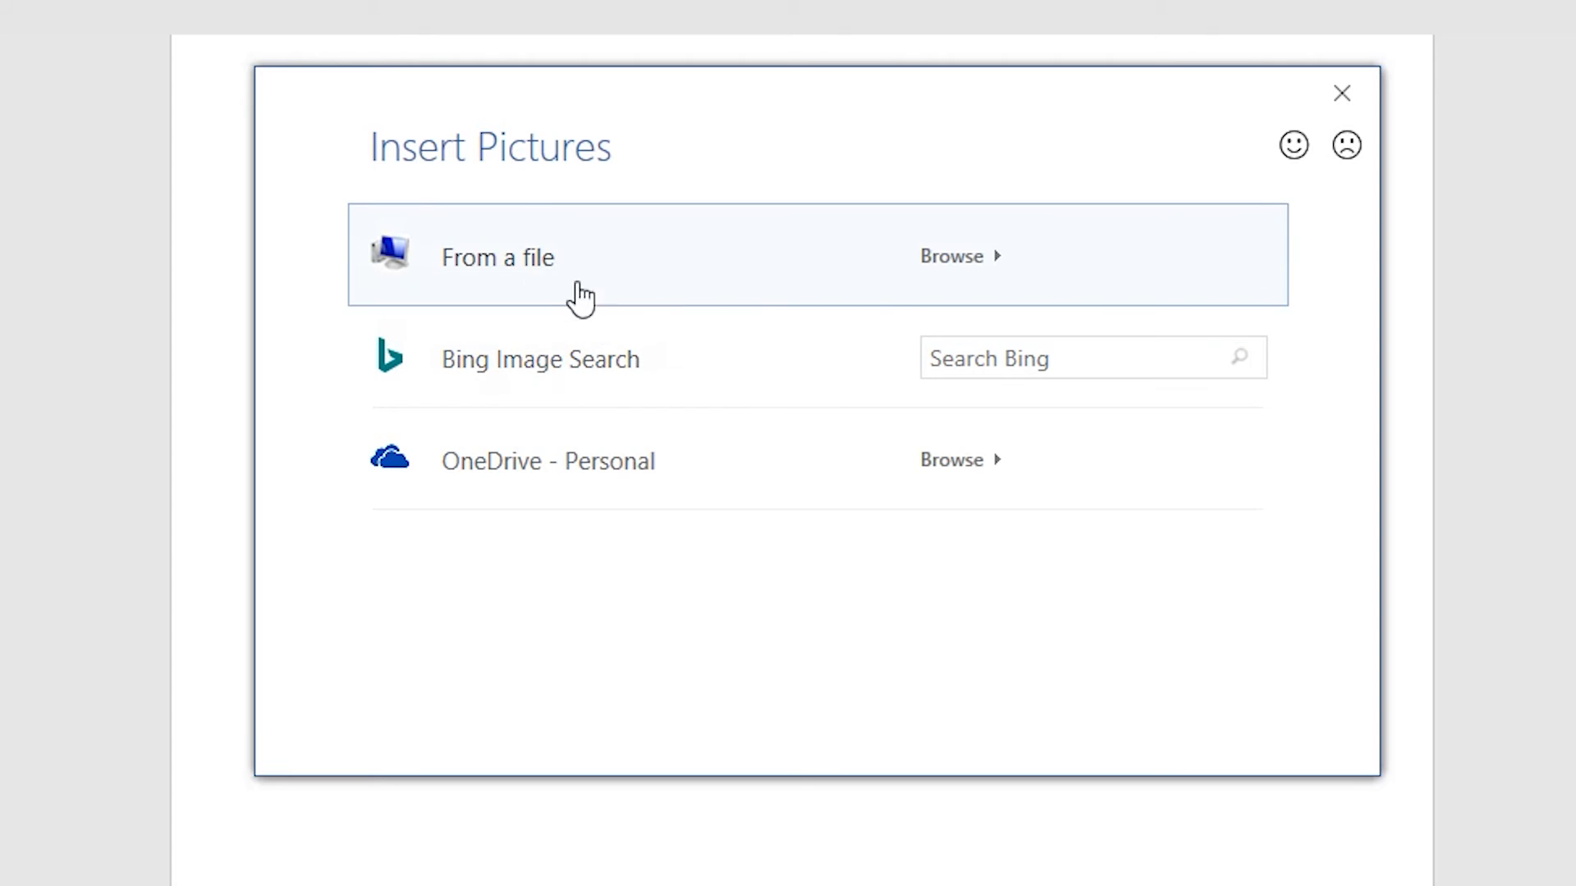
# Step: Insert LOGO.png from the Desktop as a washed-out picture watermark and apply it
pyautogui.click(503, 261)
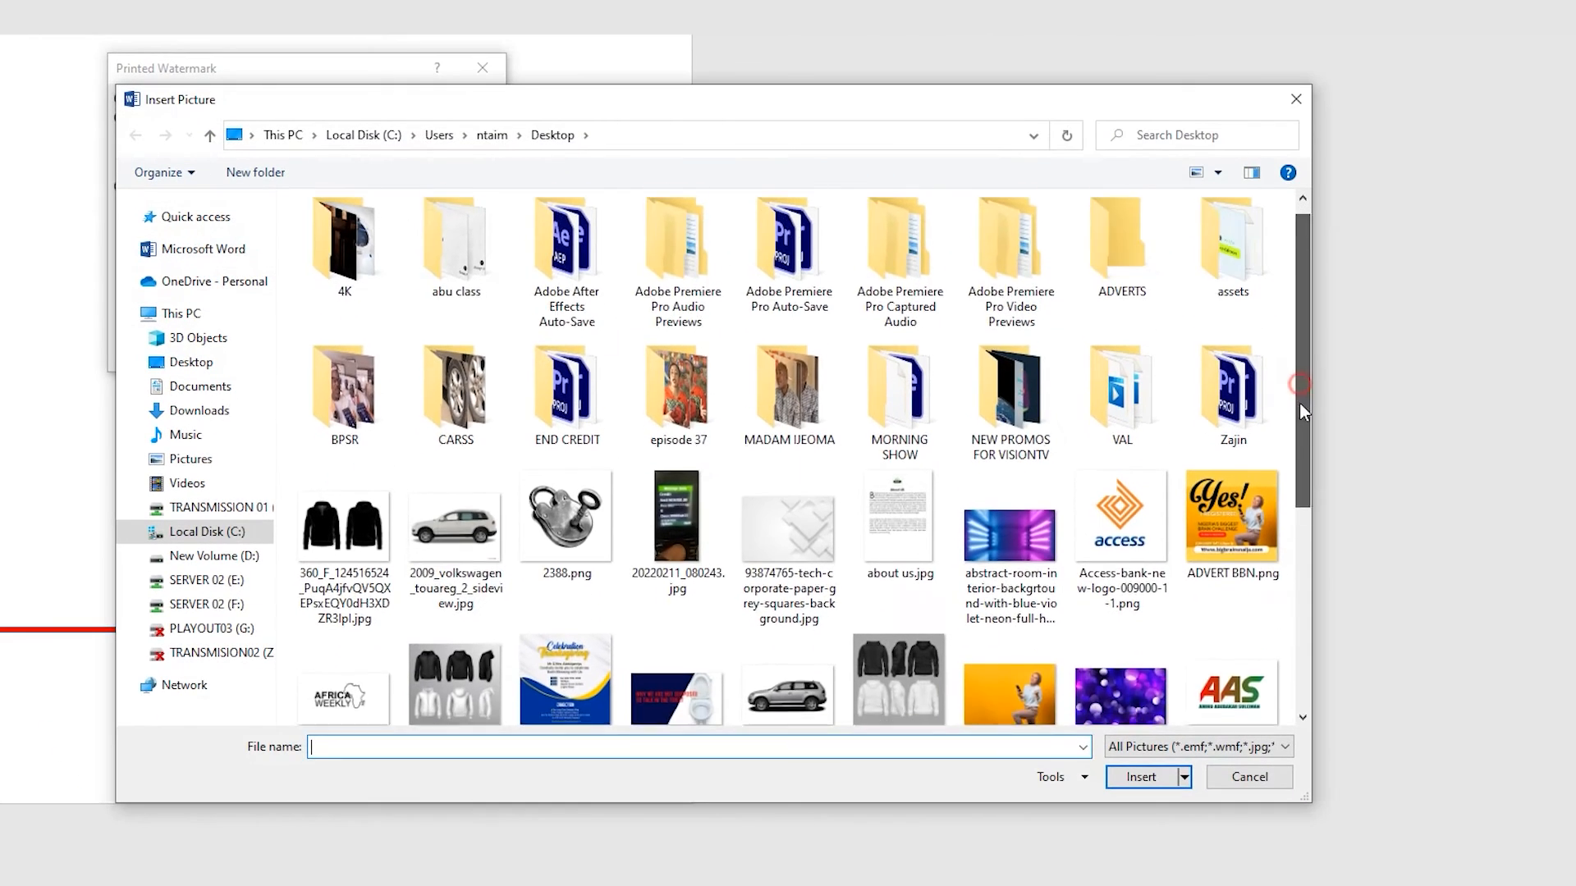
pyautogui.moveTo(1298, 402); pyautogui.dragTo(1300, 538)
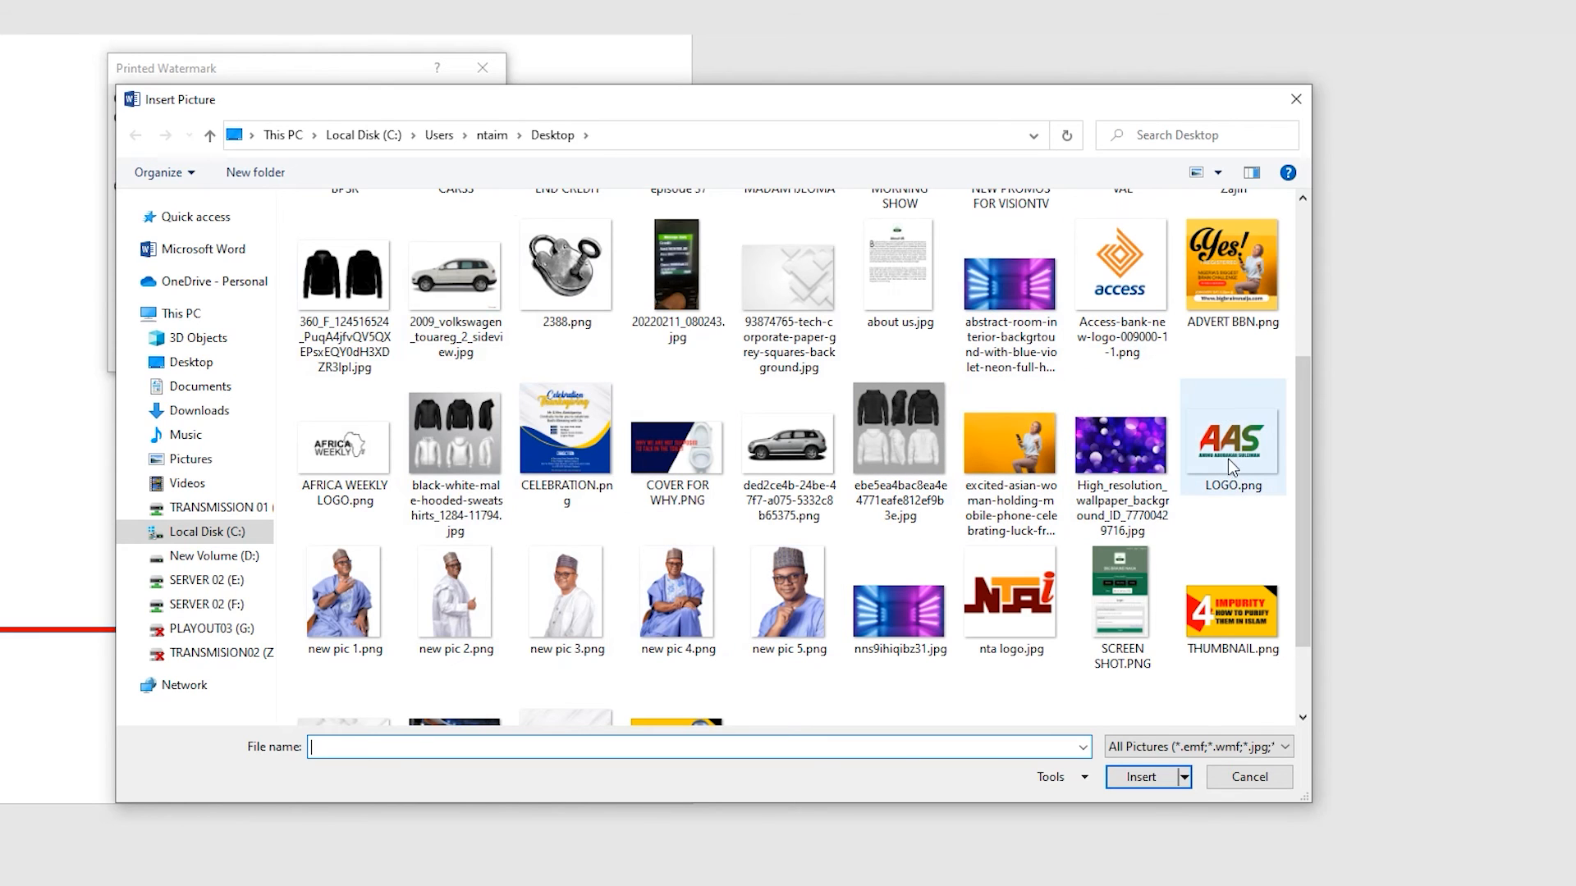
pyautogui.click(1238, 440)
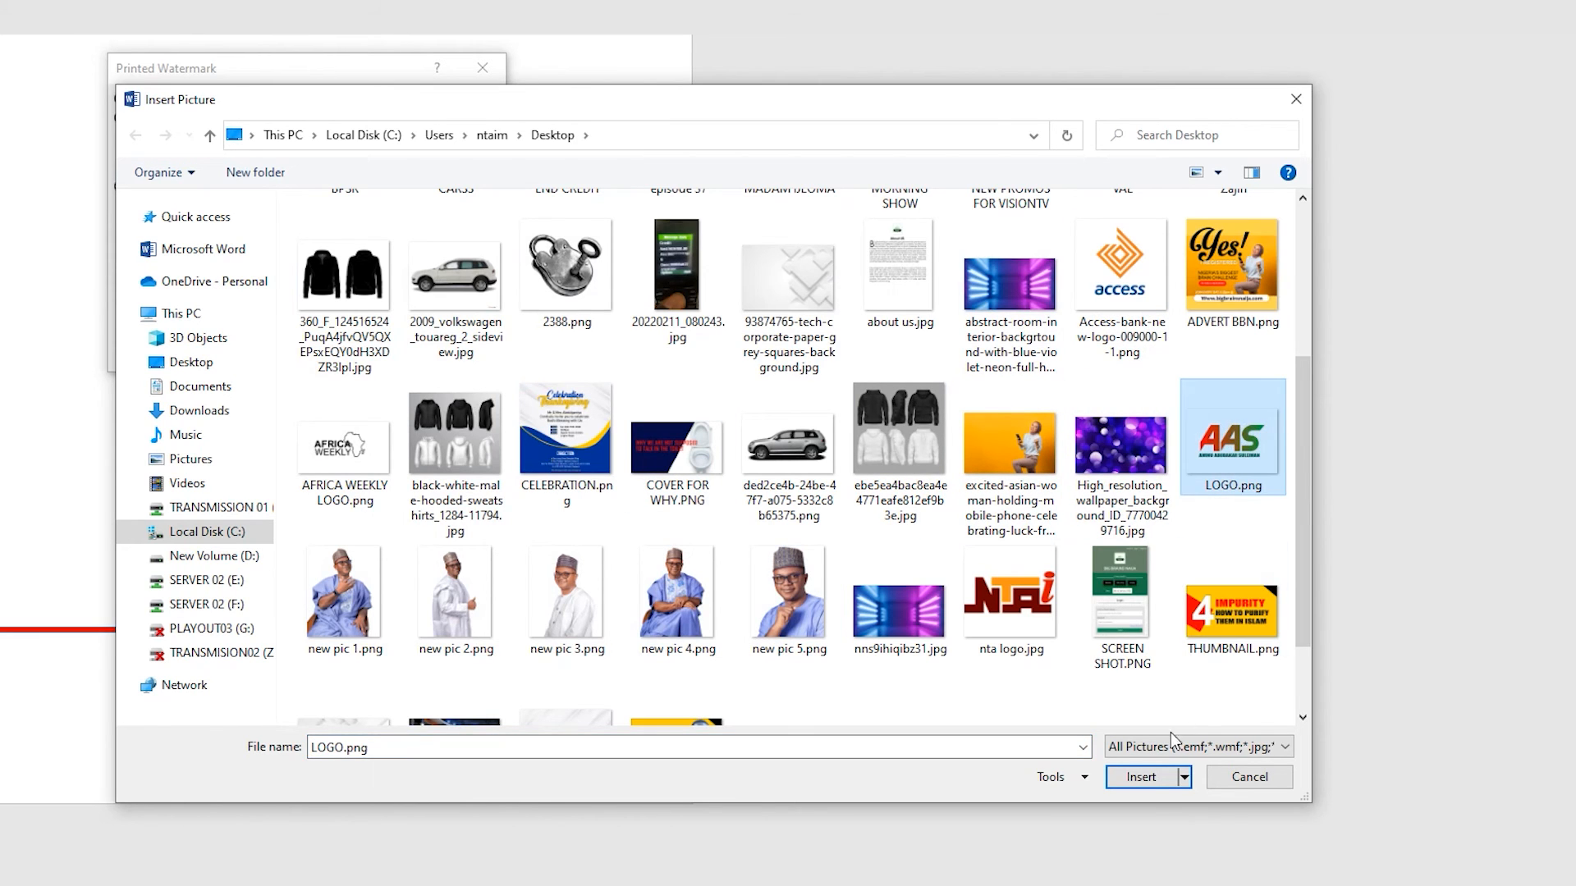
pyautogui.click(1141, 778)
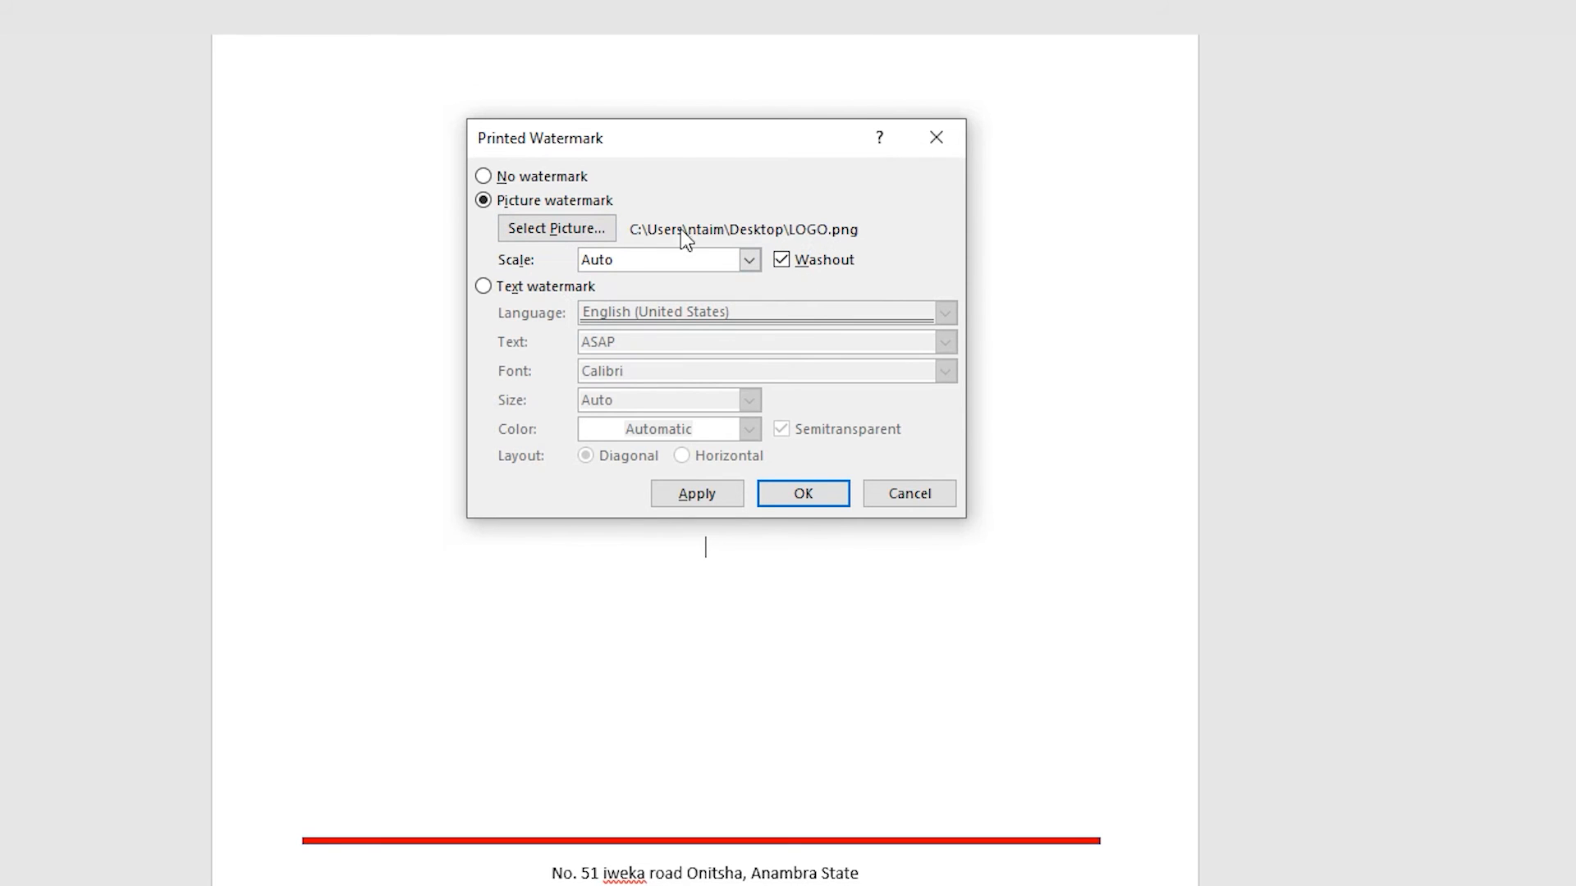
pyautogui.click(712, 494)
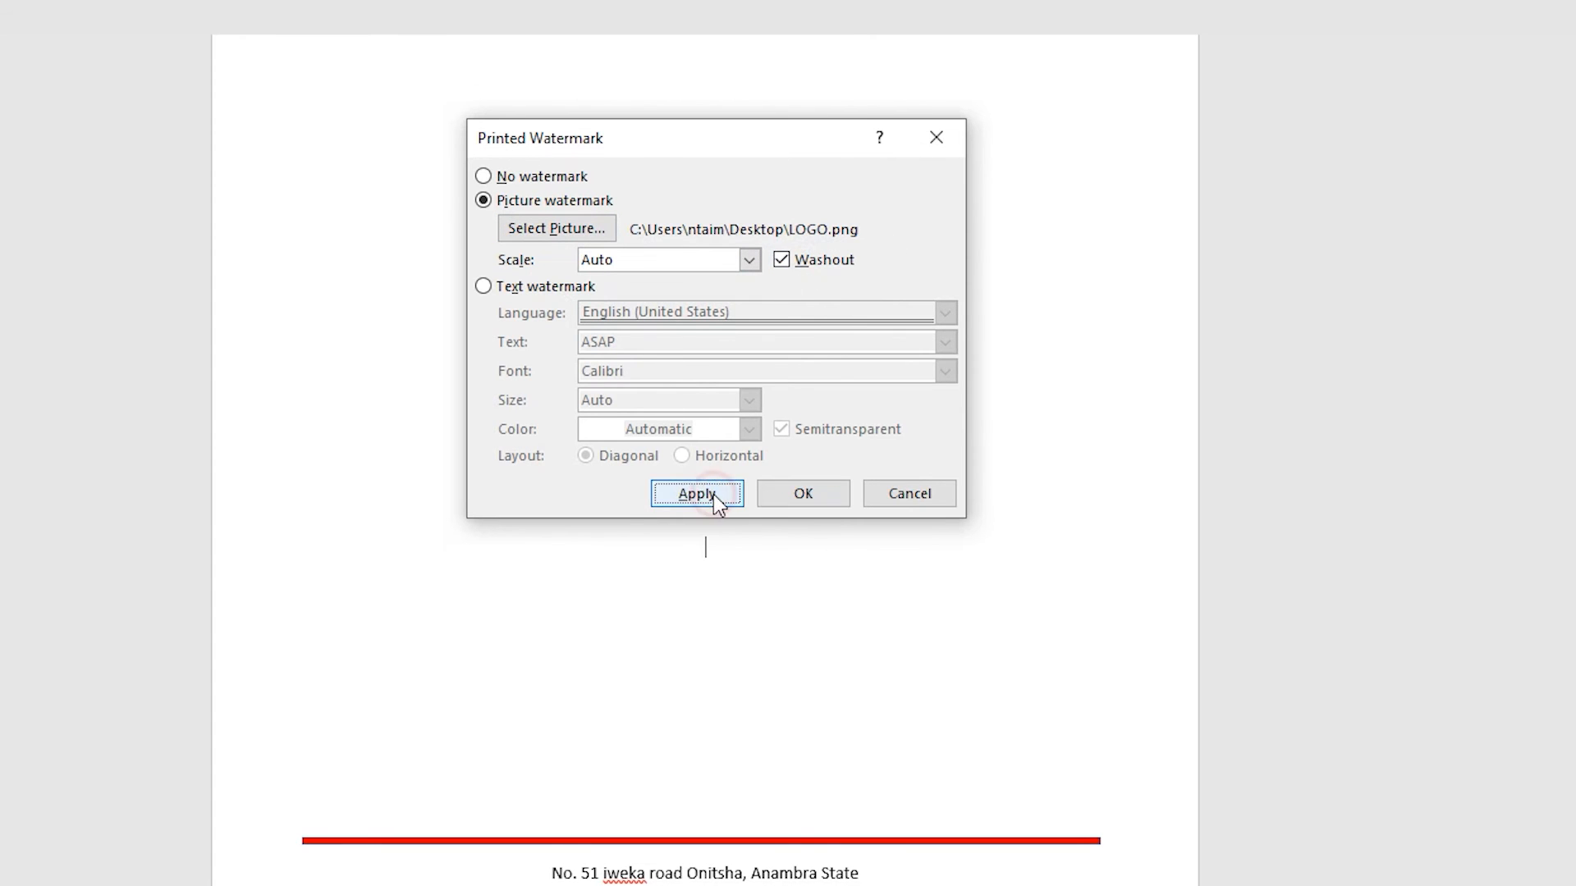
pyautogui.click(813, 493)
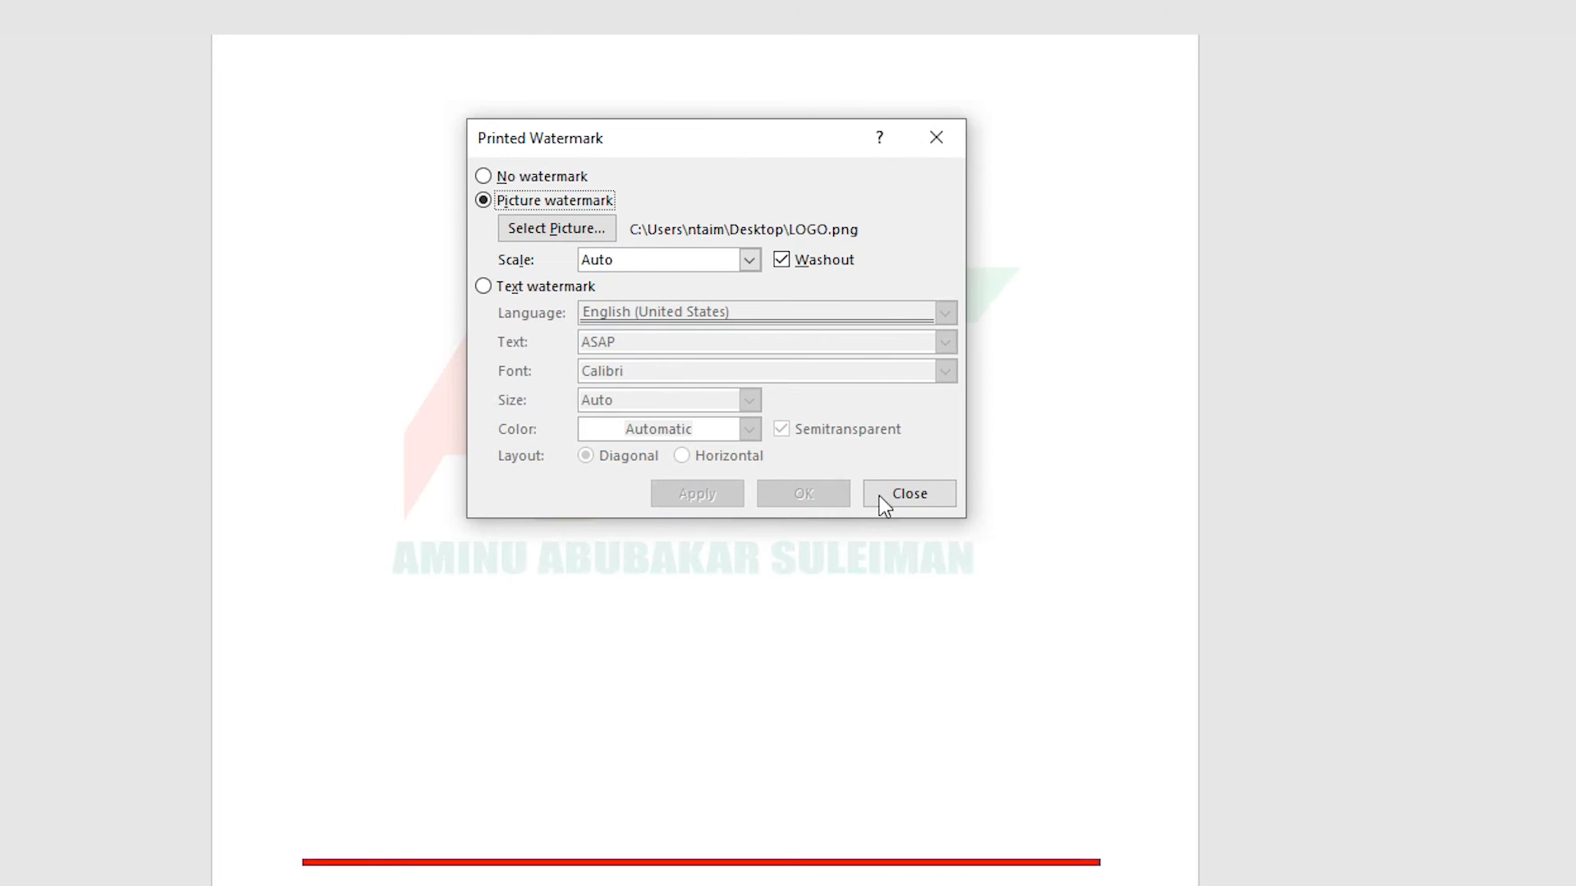
pyautogui.click(939, 496)
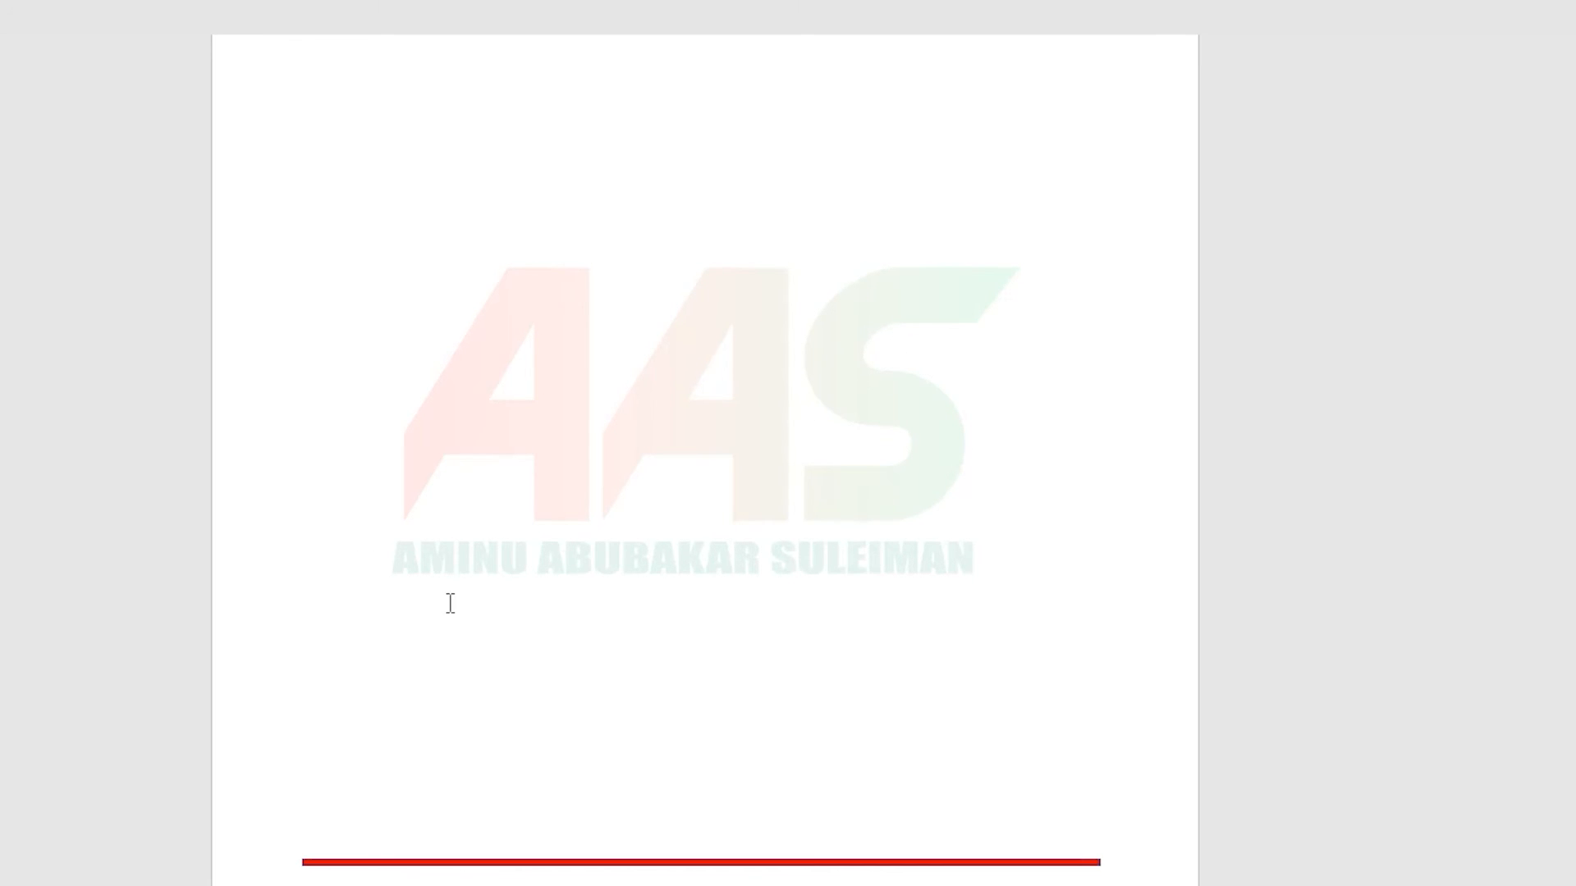
pyautogui.scroll(-1, 858, 522)
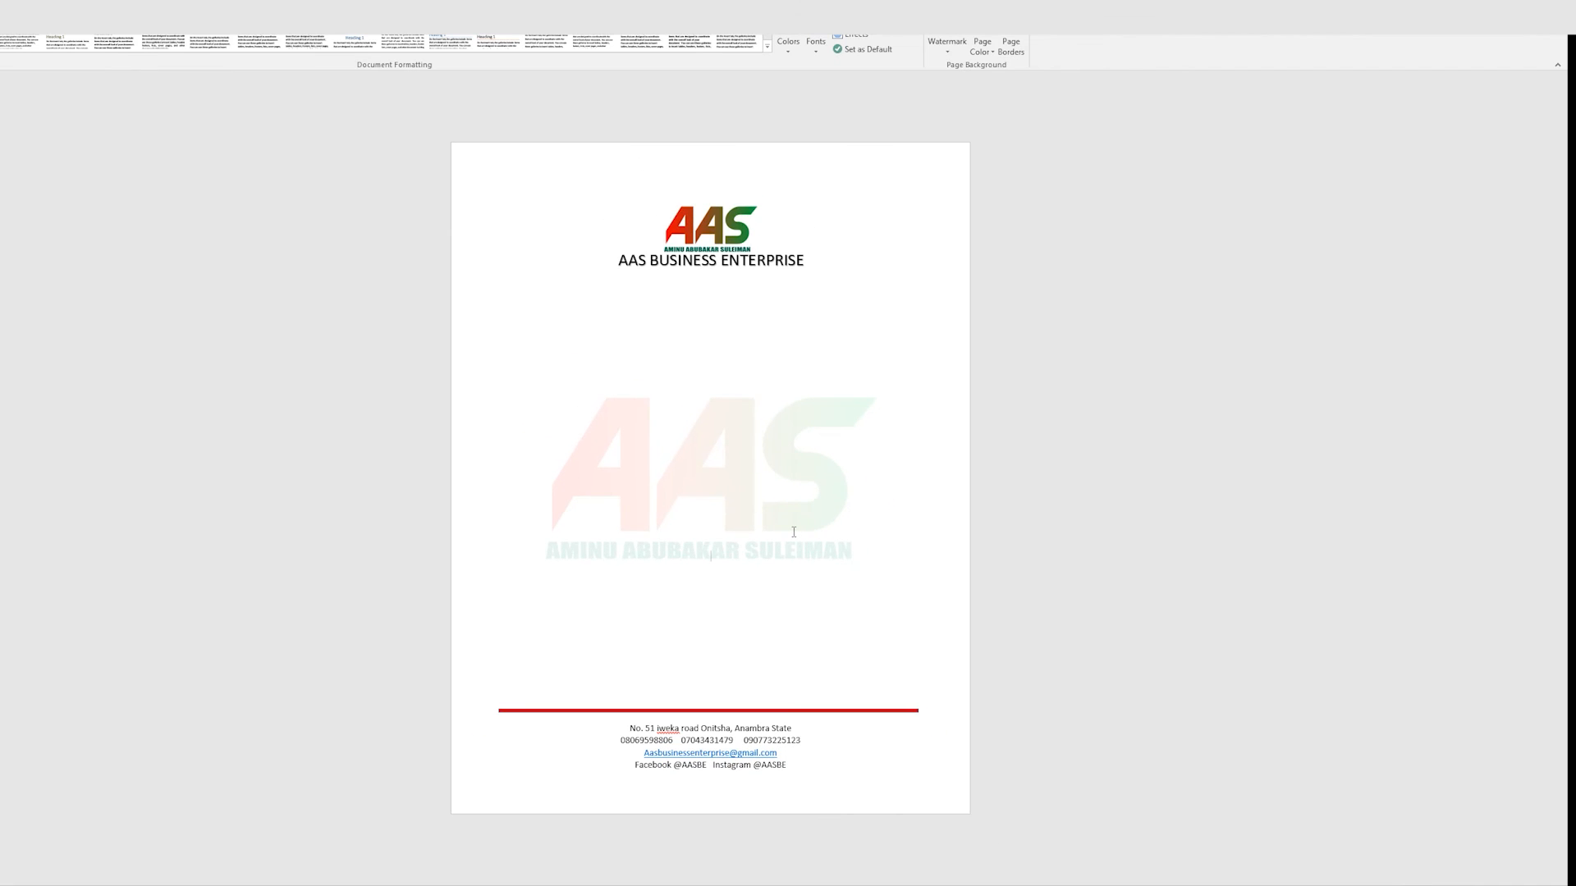